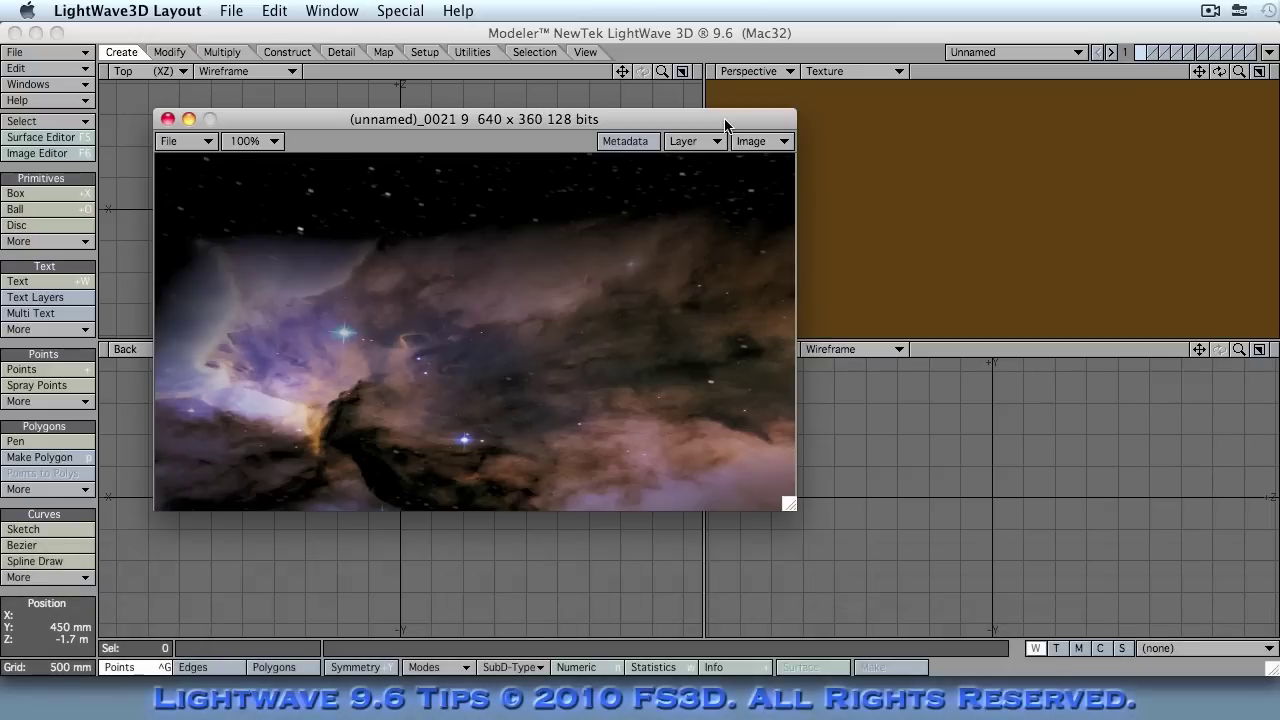
# Step: Move the nebula image viewer up and right over the Perspective viewport
pyautogui.moveTo(579, 118); pyautogui.dragTo(1026, 60)
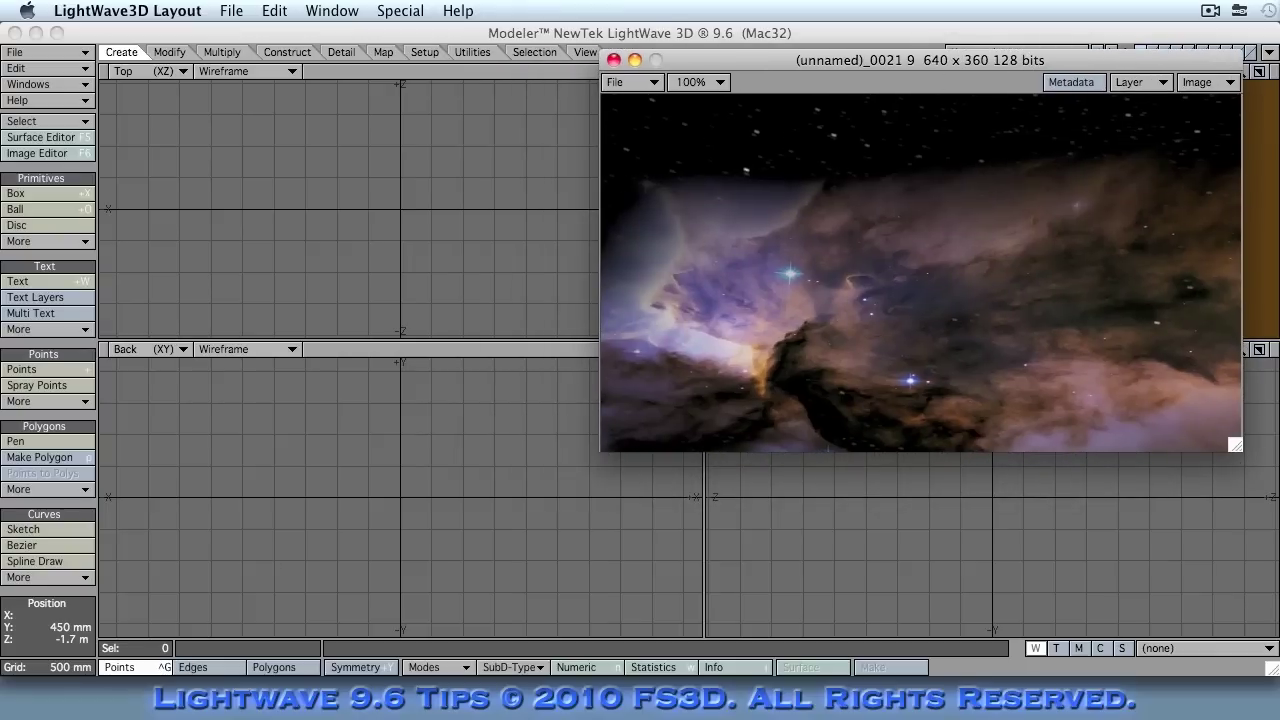
# Step: Switch to Layout and close the rendered nebula image
pyautogui.press('F12')
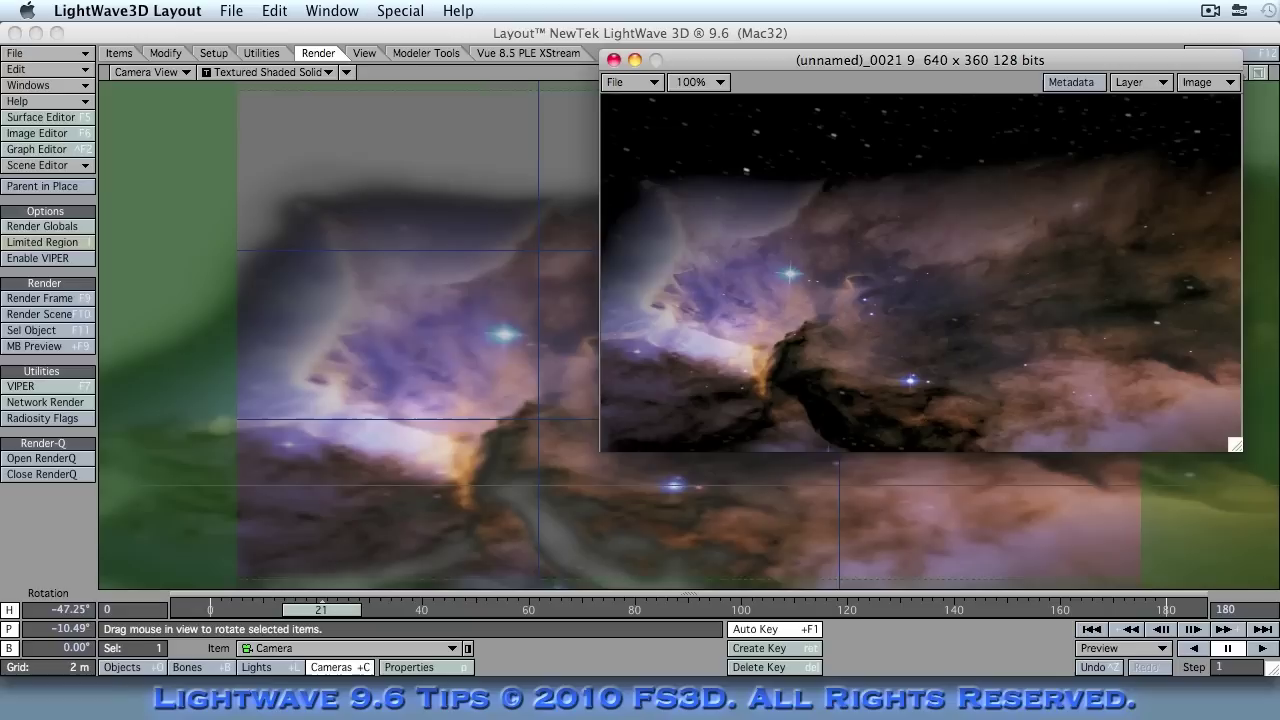
pyautogui.click(614, 60)
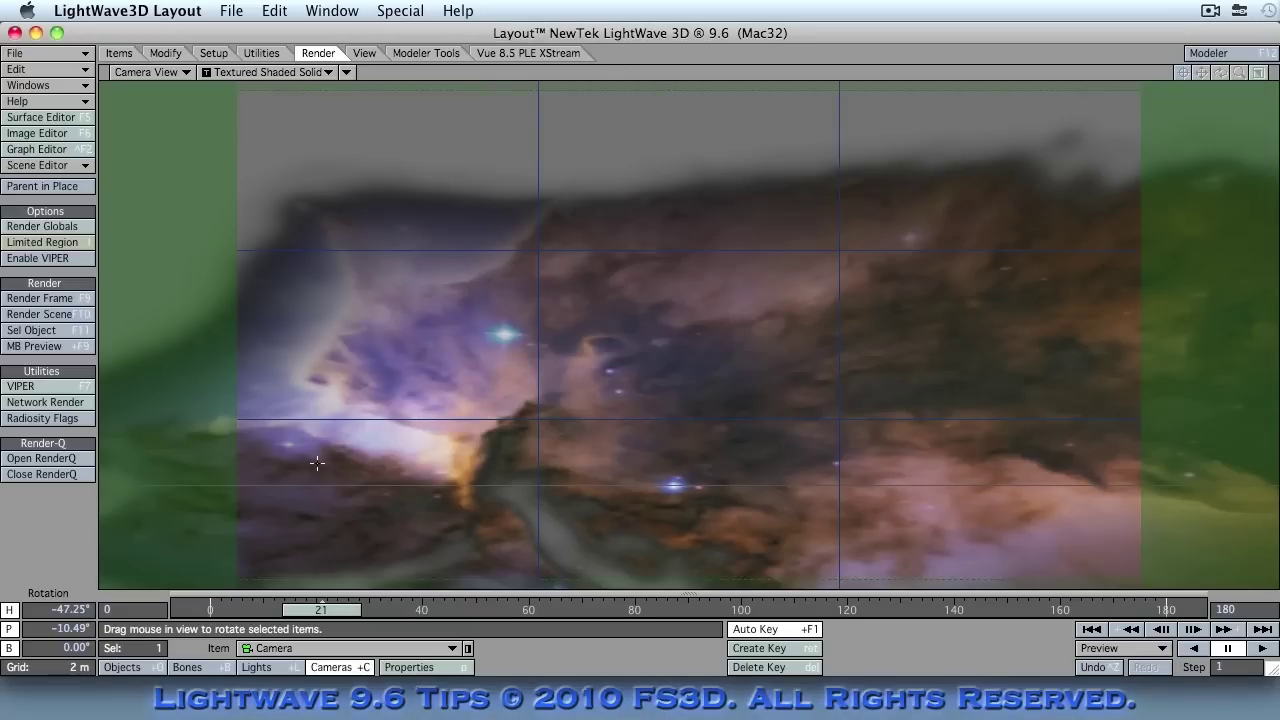
# Step: Orbit the textured shell in Perspective view, then close Layout to get the save prompt
pyautogui.press('4')
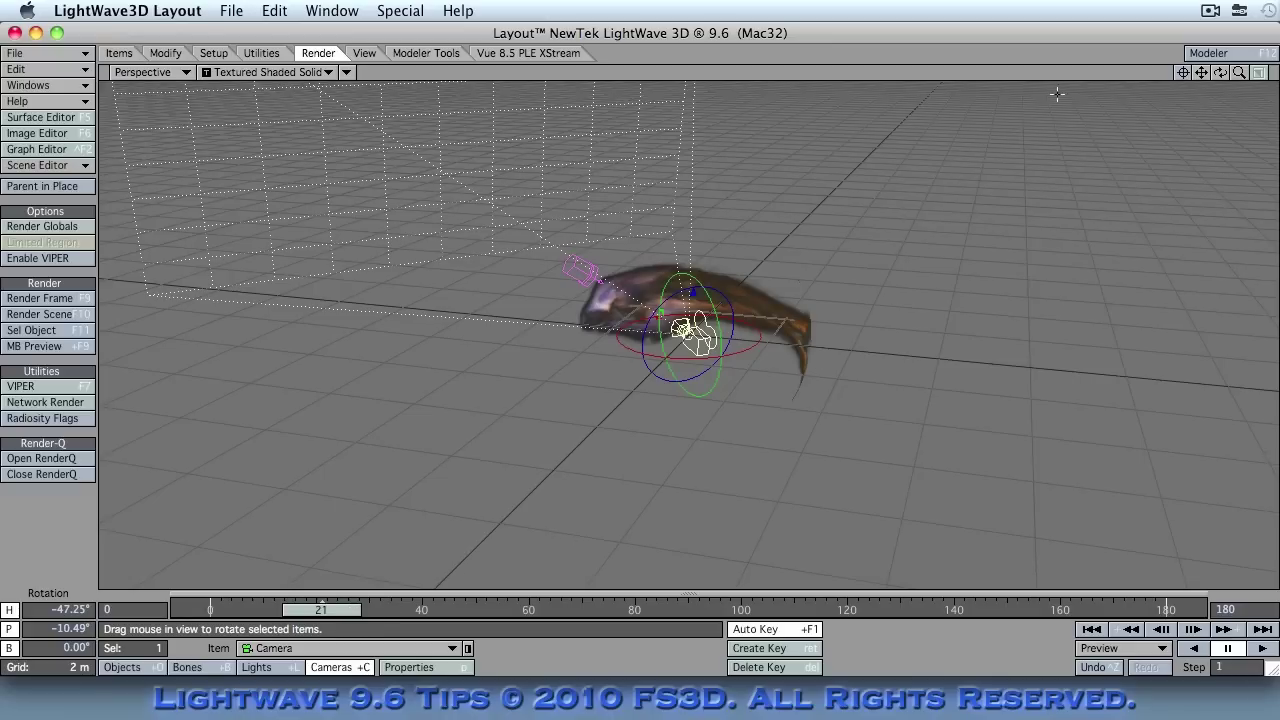
pyautogui.moveTo(1220, 72)
pyautogui.mouseDown()
pyautogui.moveTo(750, 150)
pyautogui.moveTo(1221, 76)
pyautogui.mouseUp()
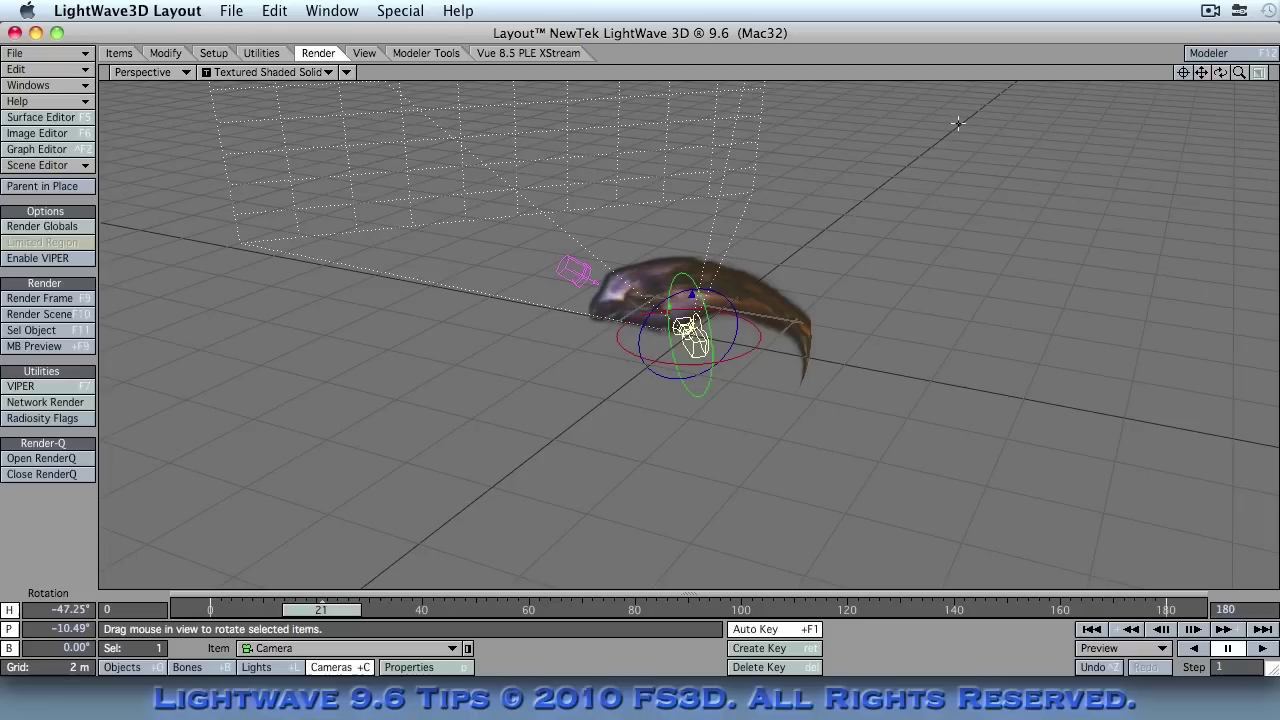
pyautogui.click(15, 33)
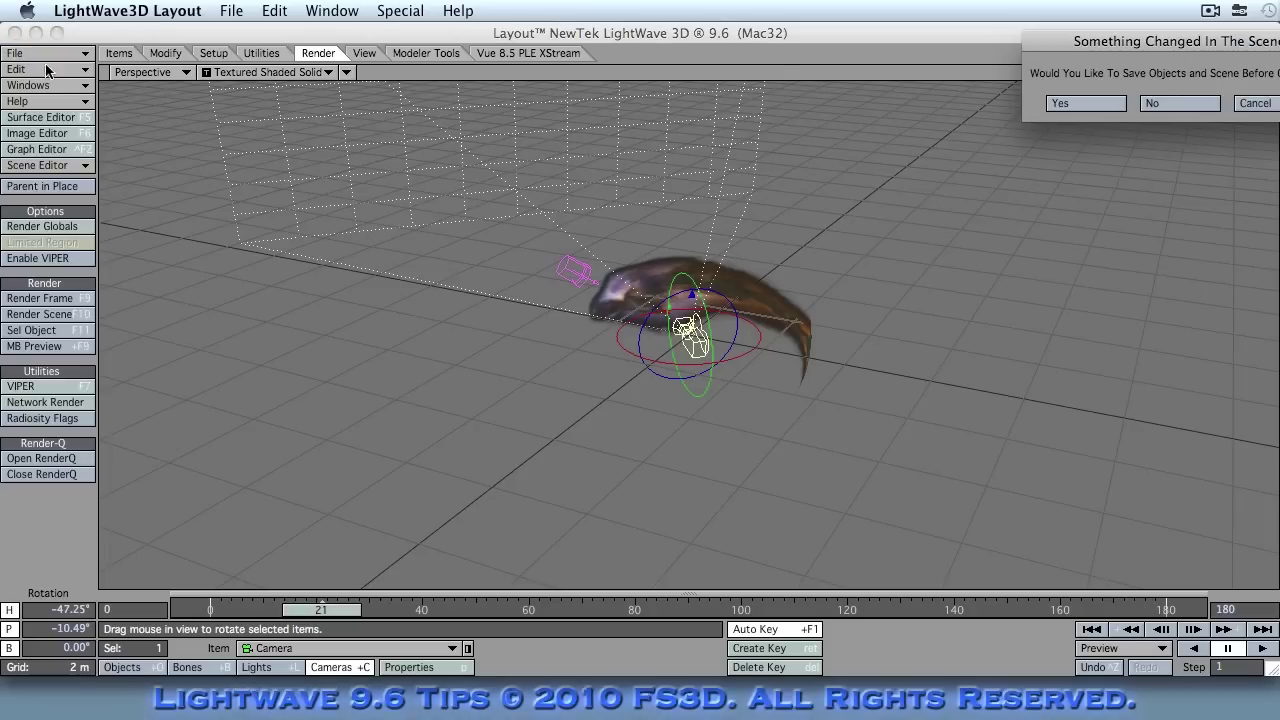
# Step: Decline saving the scene and drag out a 200 km round ball in Modeler
pyautogui.click(1160, 104)
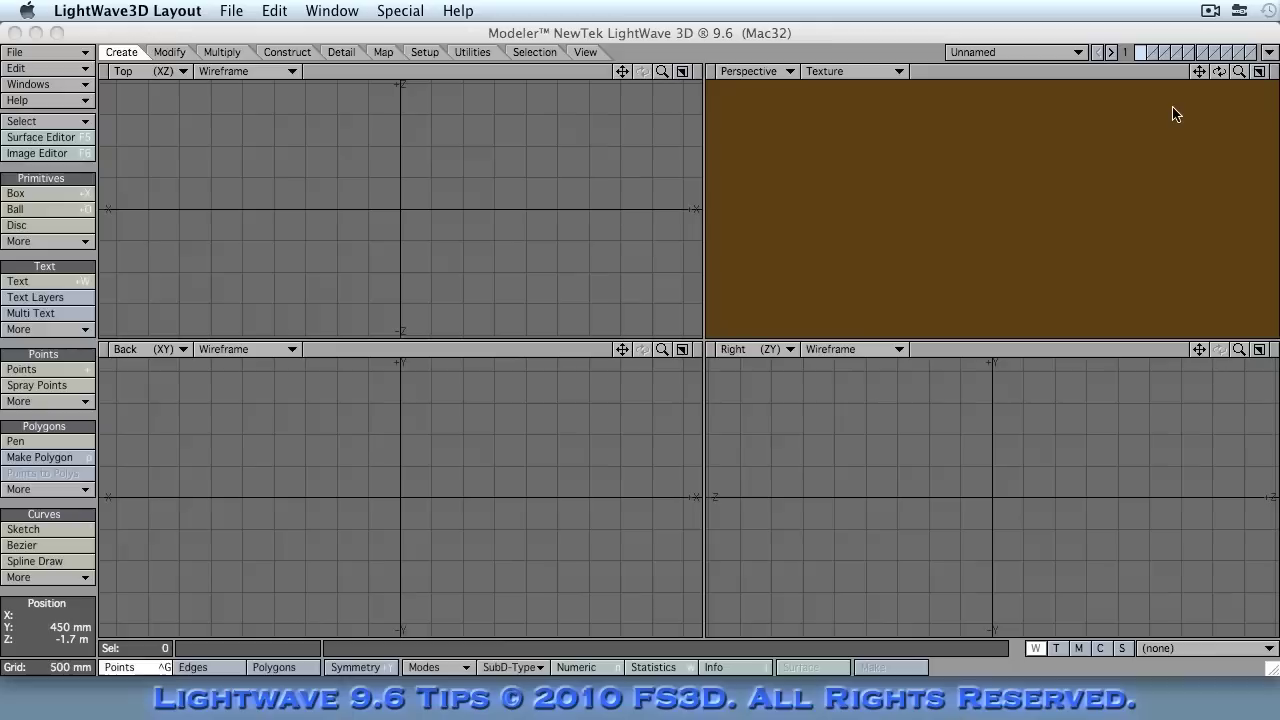
pyautogui.click(29, 207)
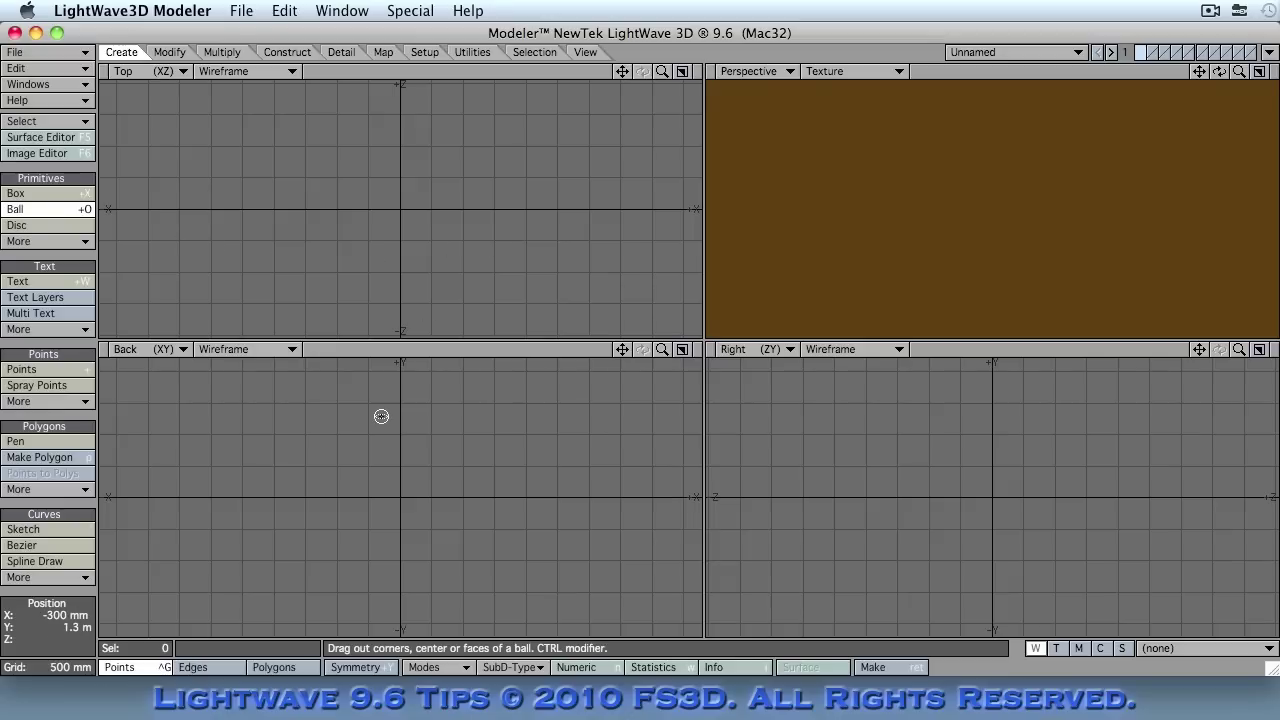
pyautogui.scroll(-10, 381, 416)
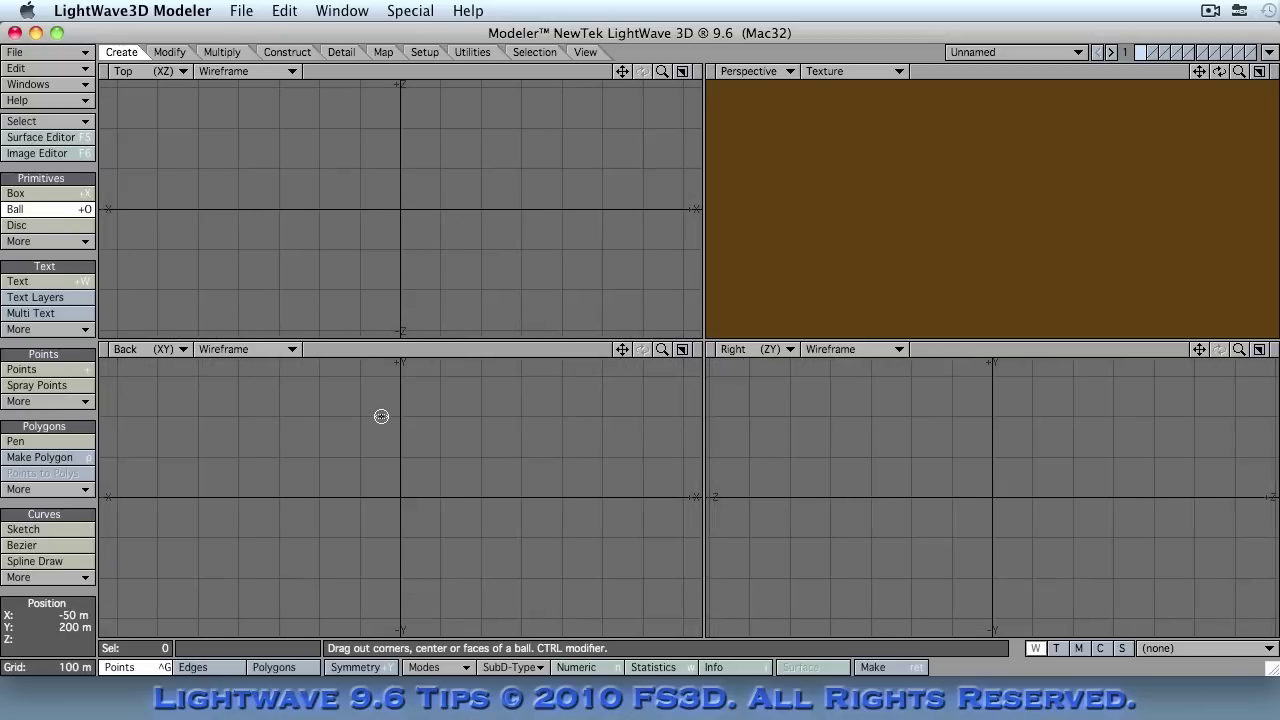
pyautogui.scroll(-10, 381, 416)
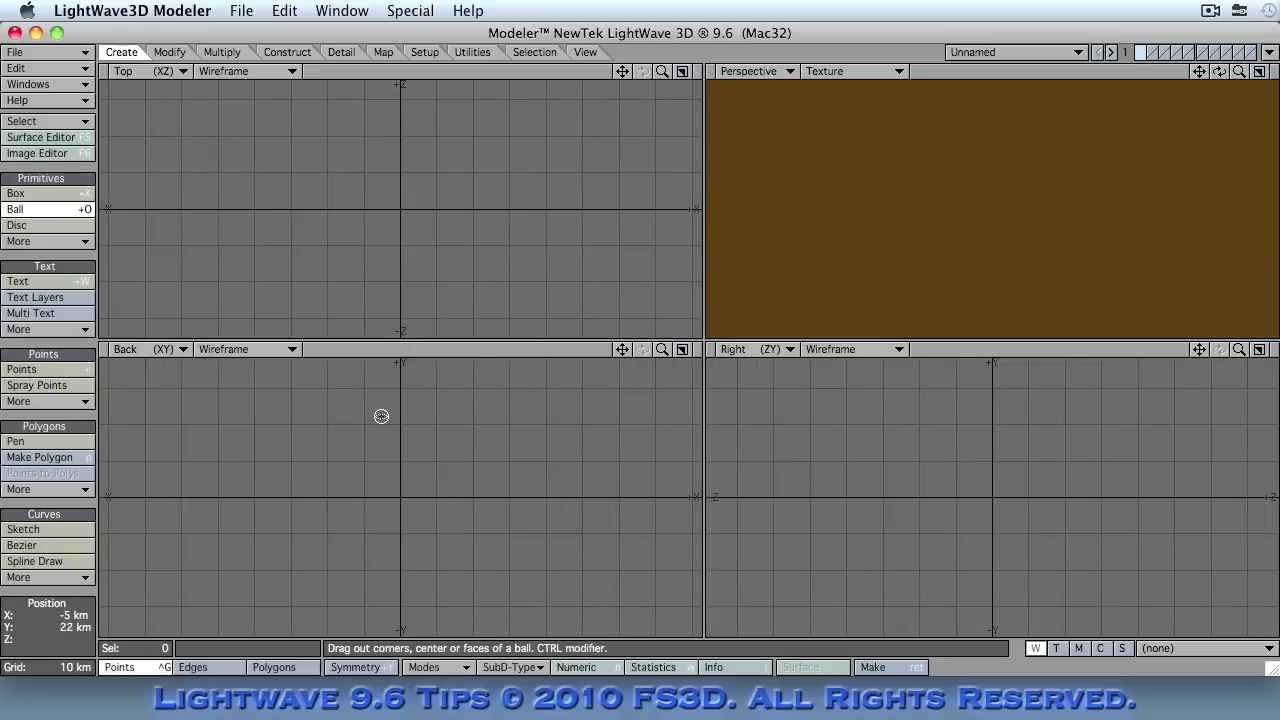
pyautogui.scroll(-4, 381, 416)
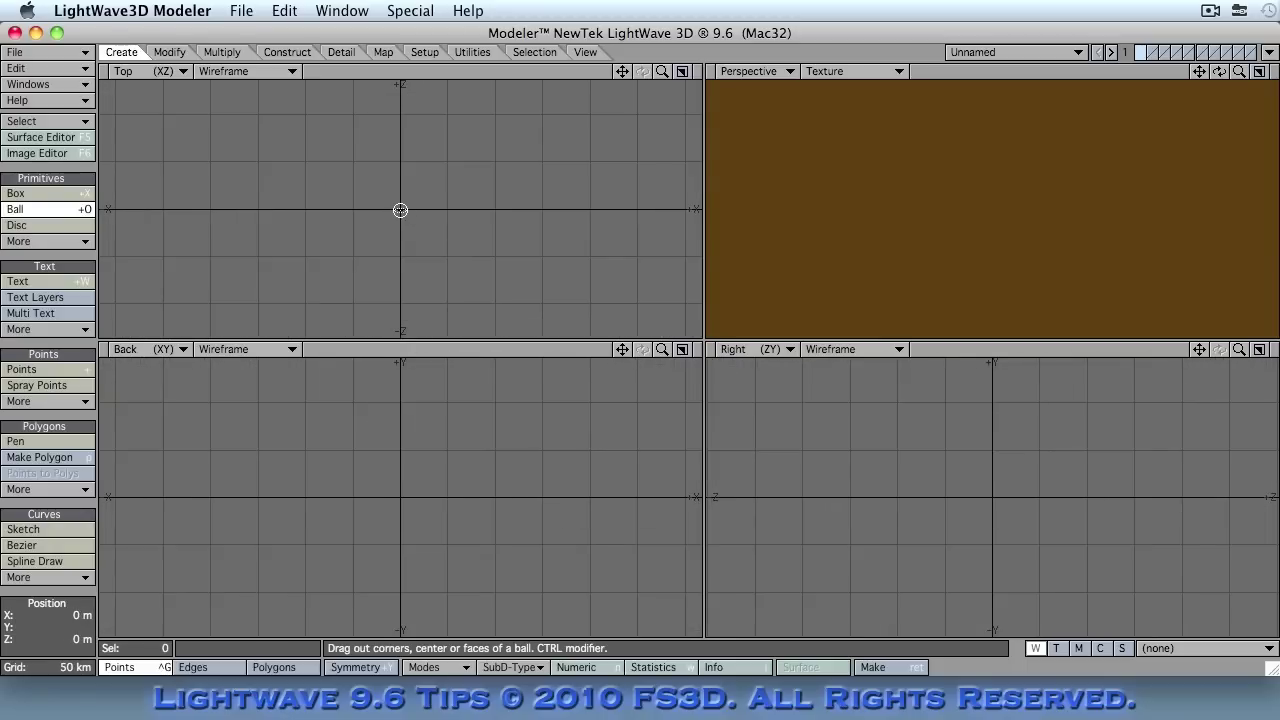
pyautogui.moveTo(400, 210)
pyautogui.mouseDown()
pyautogui.moveTo(443, 171)
pyautogui.moveTo(517, 138)
pyautogui.mouseUp()
pyautogui.moveTo(366, 503); pyautogui.dragTo(380, 478)
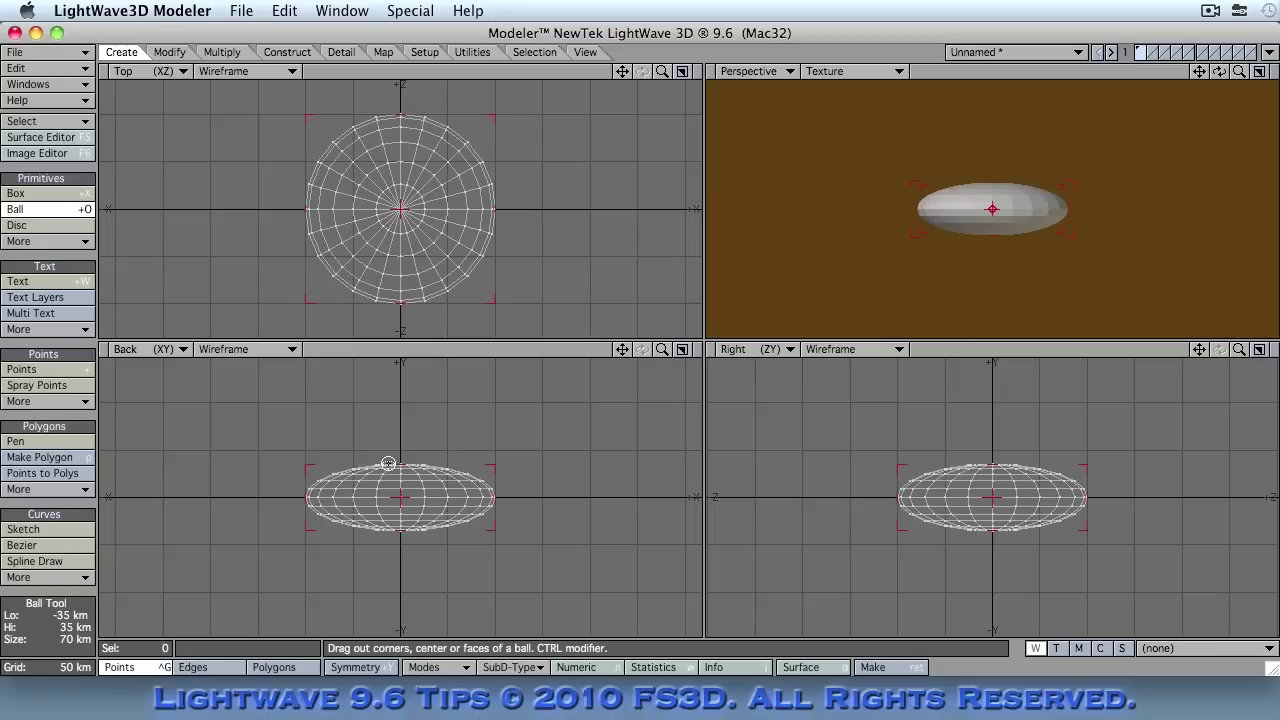
pyautogui.keyDown('ctrl'); pyautogui.moveTo(494, 134); pyautogui.dragTo(498, 113); pyautogui.keyUp('ctrl')
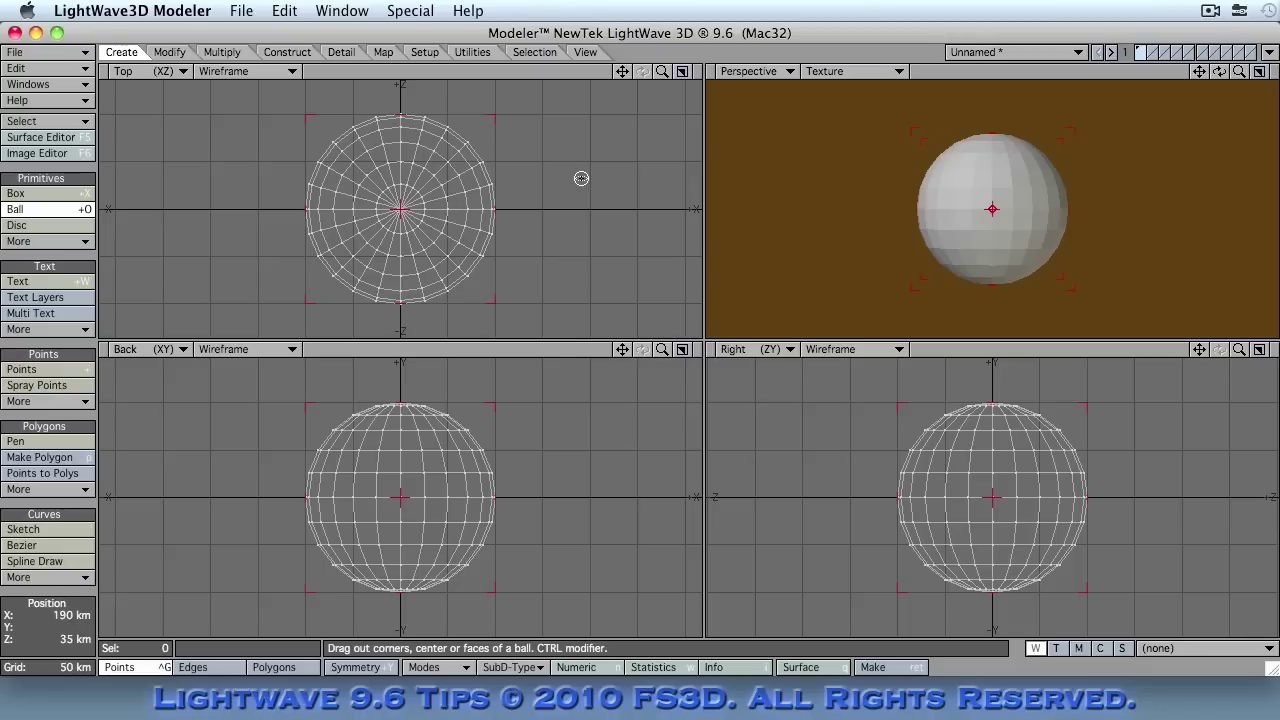
# Step: In the Numeric panel, set the ball's Sides and Segments to 48
pyautogui.press('n')
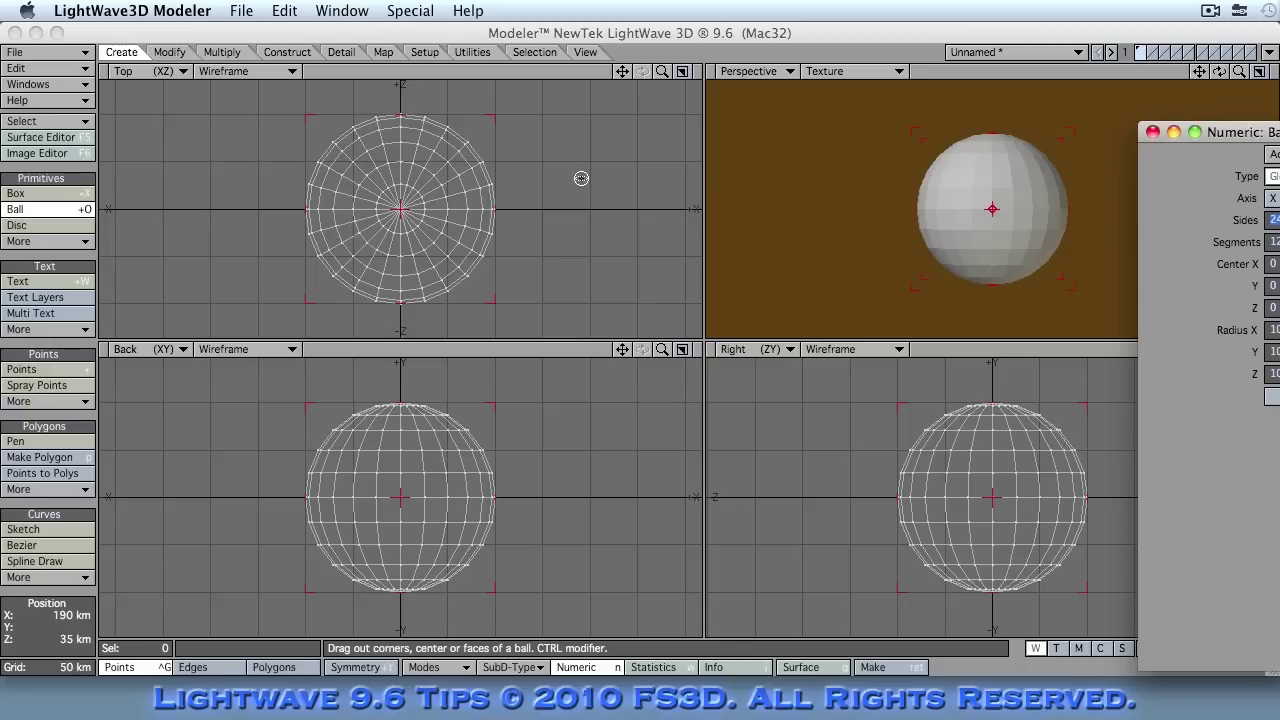
pyautogui.write('48')
pyautogui.press('Tab')
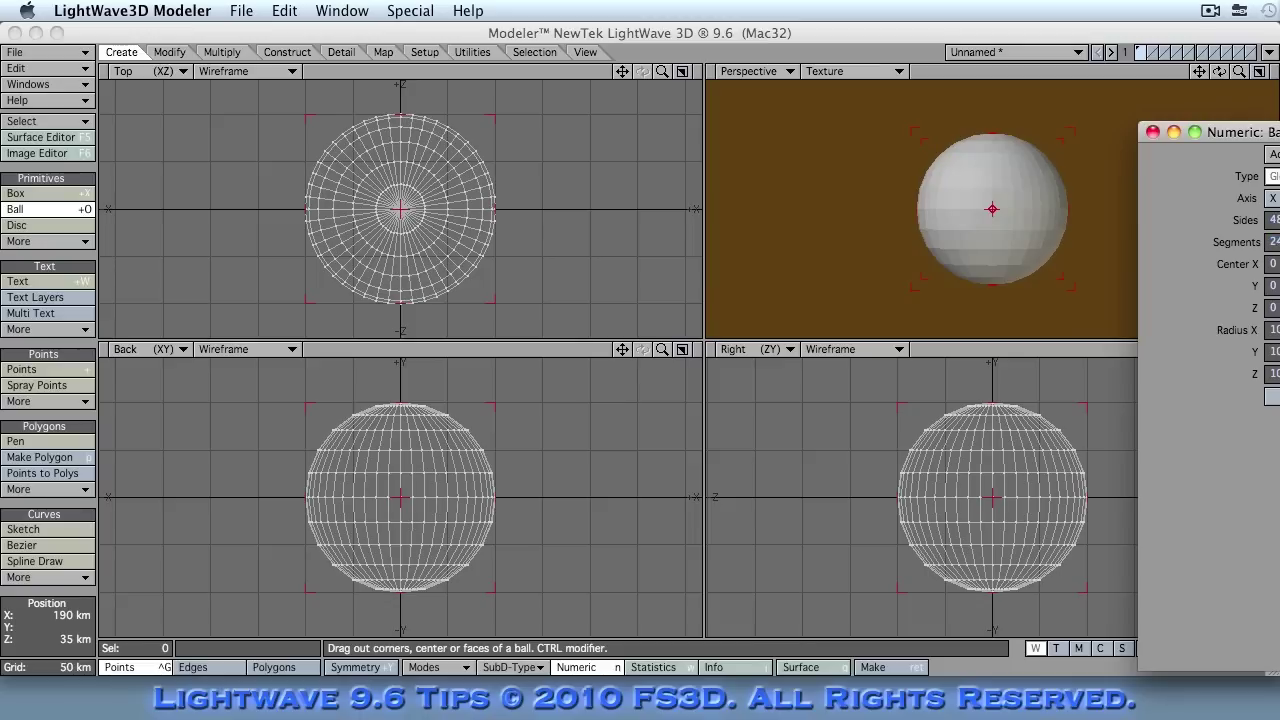
pyautogui.write('48')
pyautogui.press('Tab')
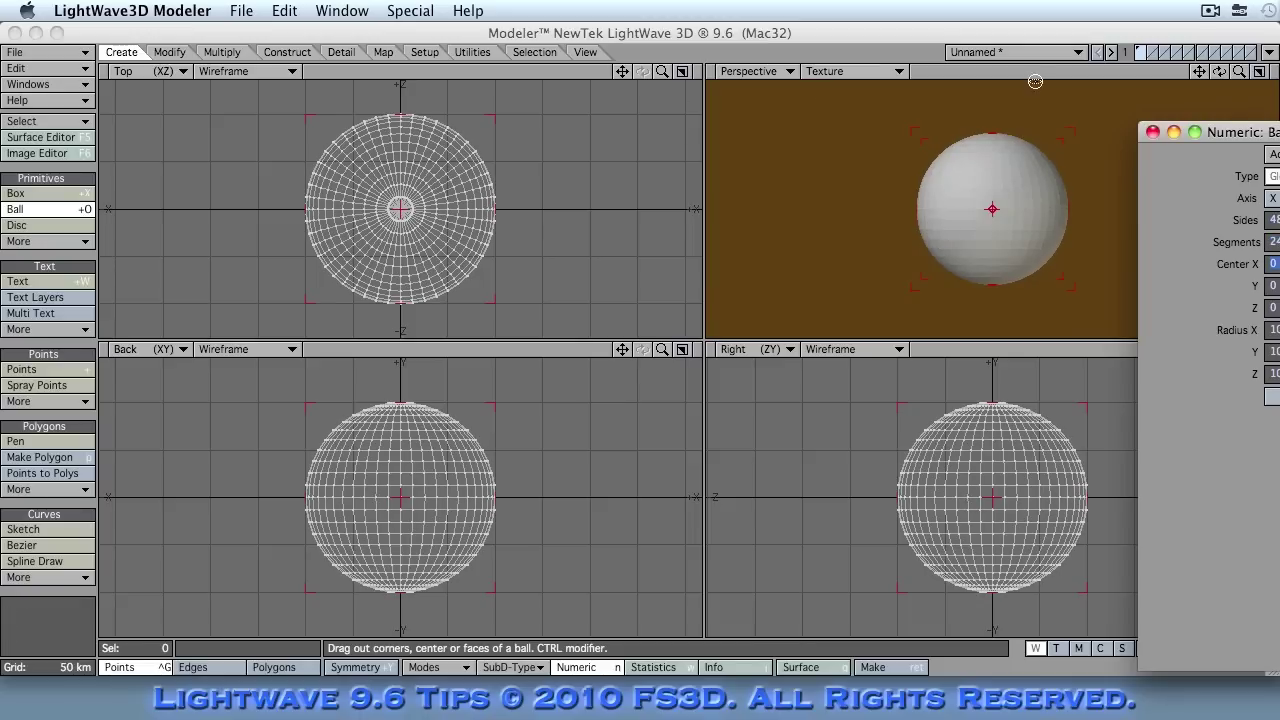
pyautogui.click(1152, 132)
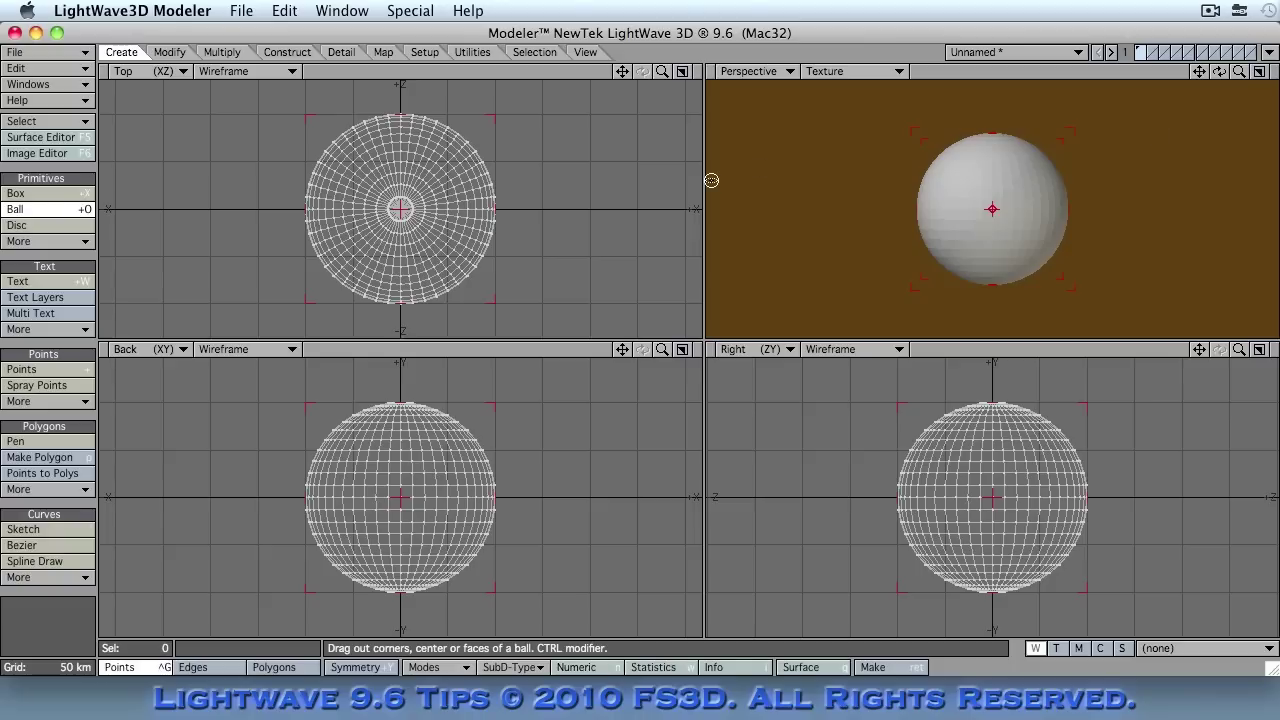
# Step: In Polygons mode, select, grow and delete the polar polygons, then delete half the remaining ring
pyautogui.press('space')
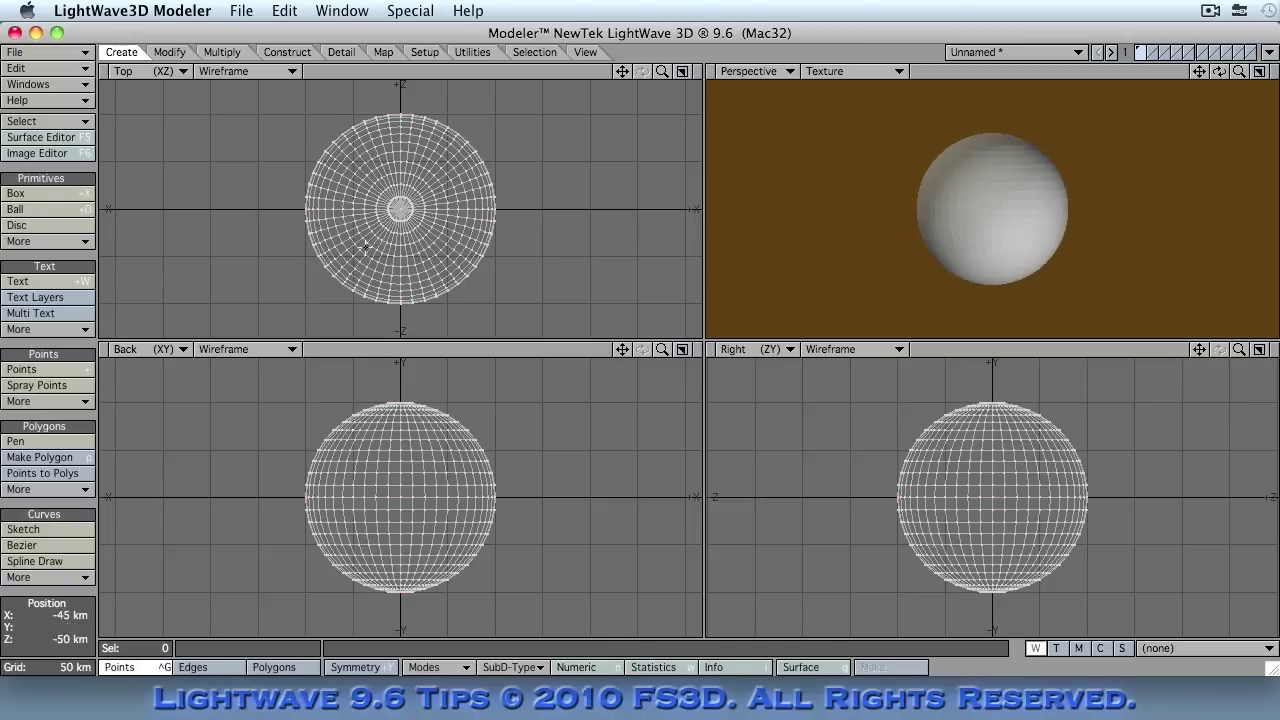
pyautogui.hotkey('ctrl', 'j')
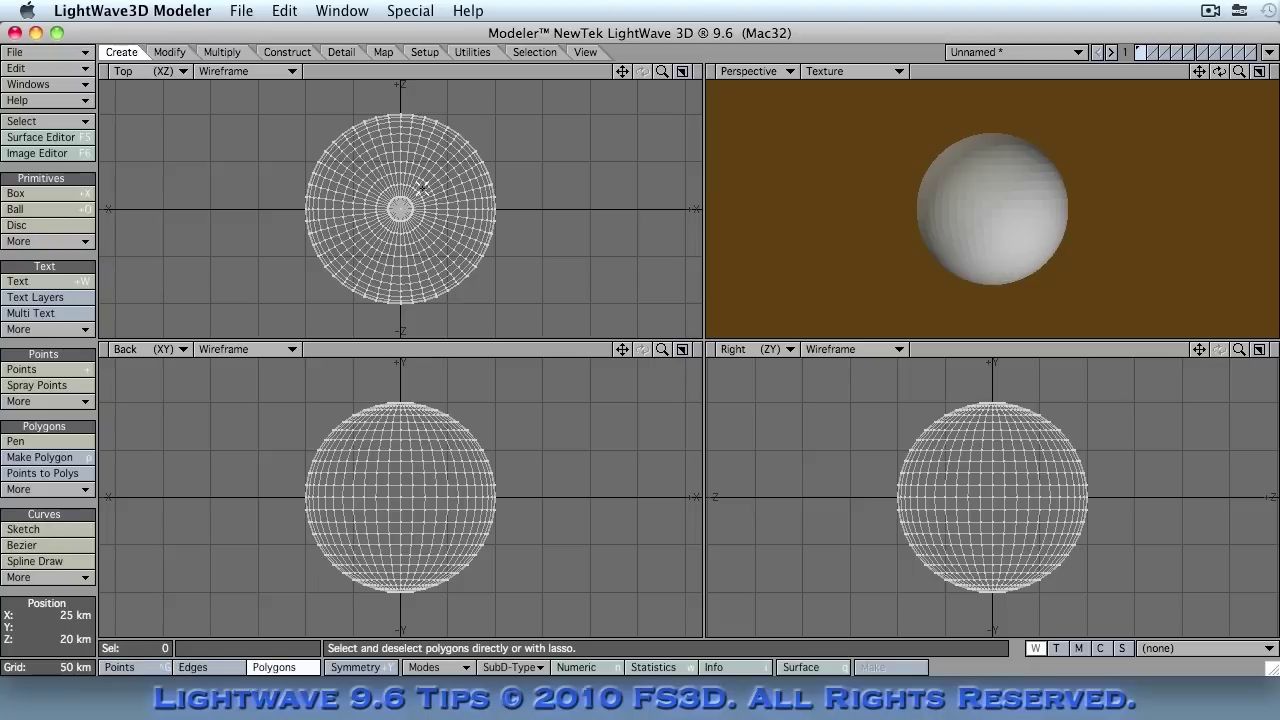
pyautogui.moveTo(416, 186)
pyautogui.mouseDown(button='right')
pyautogui.moveTo(372, 192)
pyautogui.moveTo(373, 230)
pyautogui.moveTo(418, 236)
pyautogui.moveTo(412, 178)
pyautogui.mouseUp(button='right')
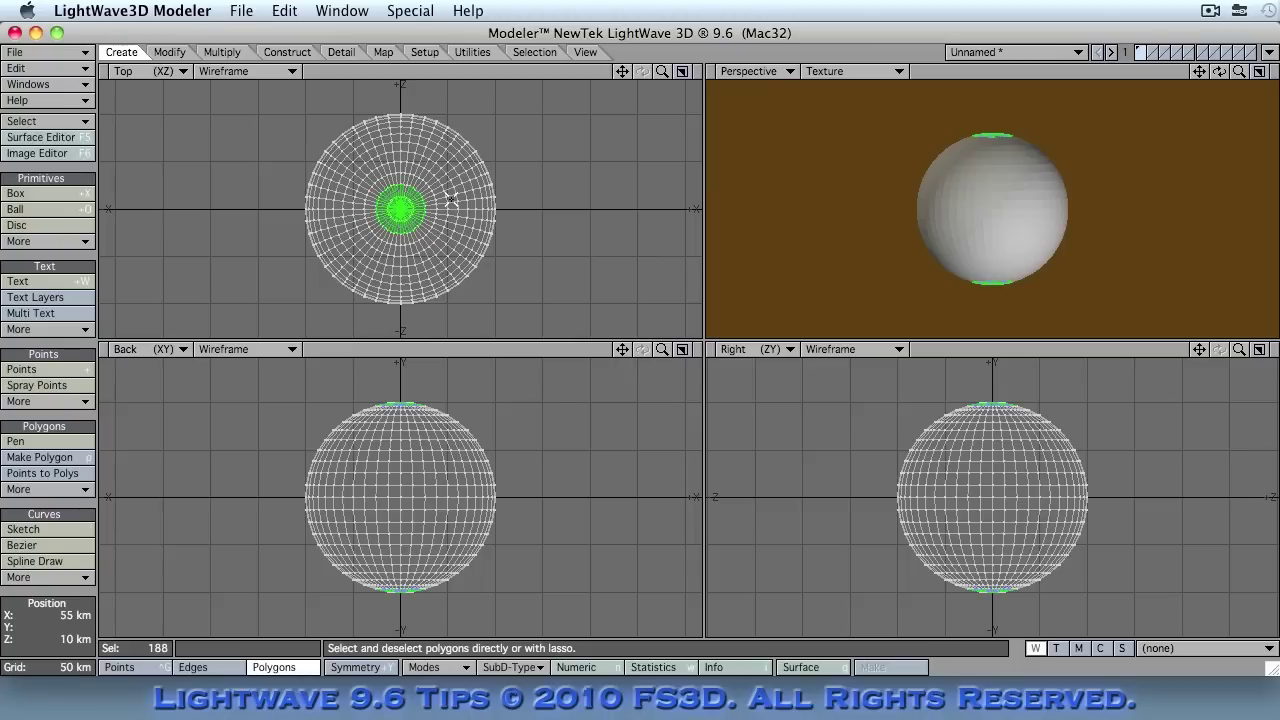
pyautogui.press('.')
pyautogui.click(403, 185)
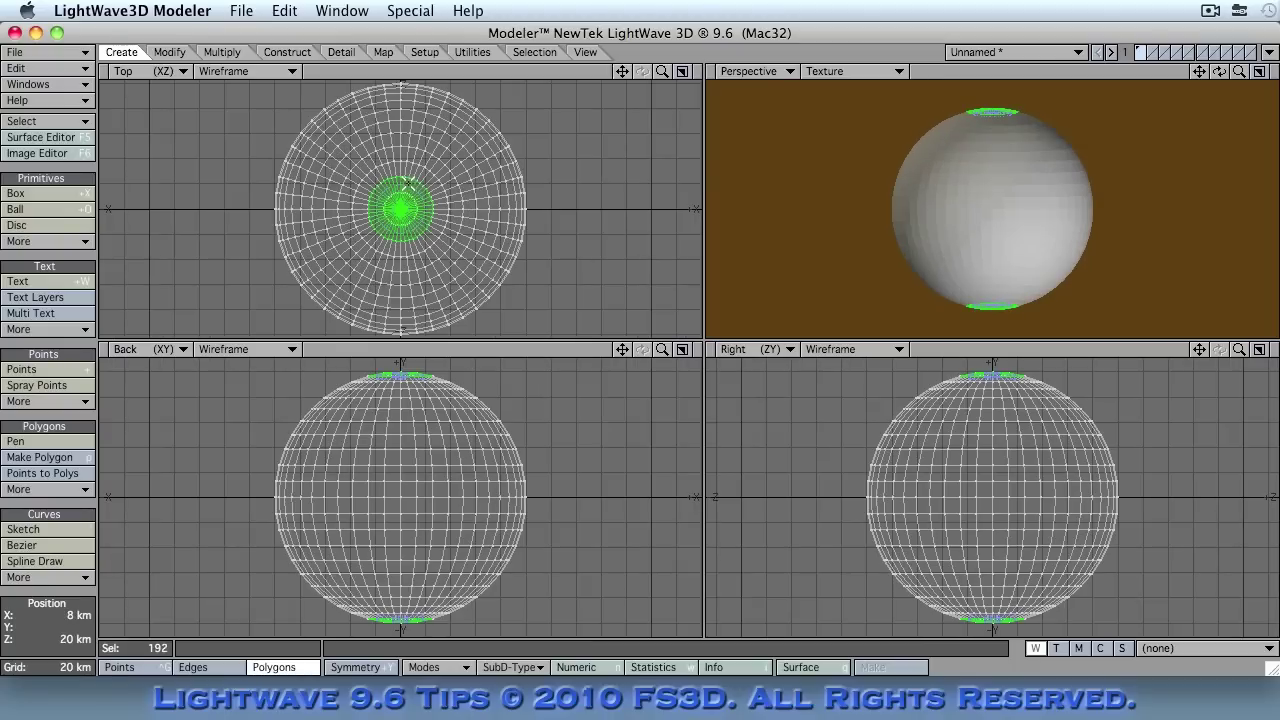
pyautogui.hotkey('shift', ']')
pyautogui.hotkey('shift', ']')
pyautogui.hotkey('shift', ']')
pyautogui.hotkey('shift', ']')
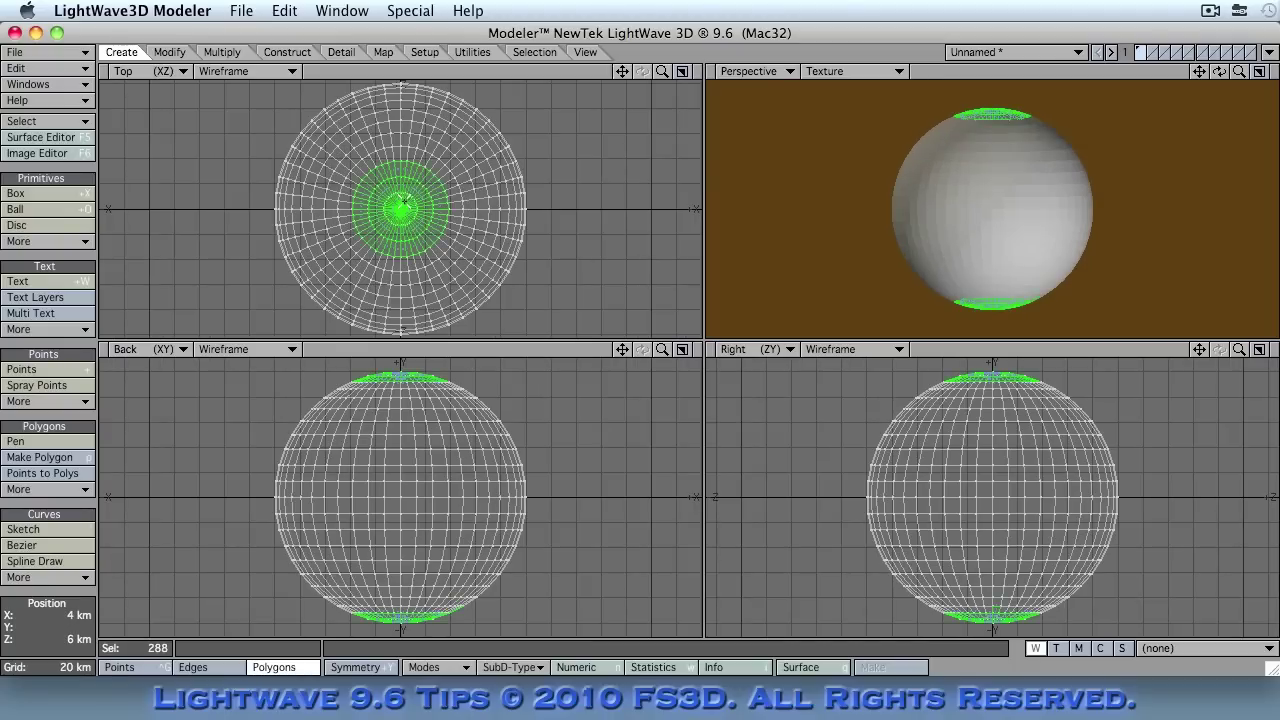
pyautogui.hotkey('shift', ']')
pyautogui.hotkey('shift', ']')
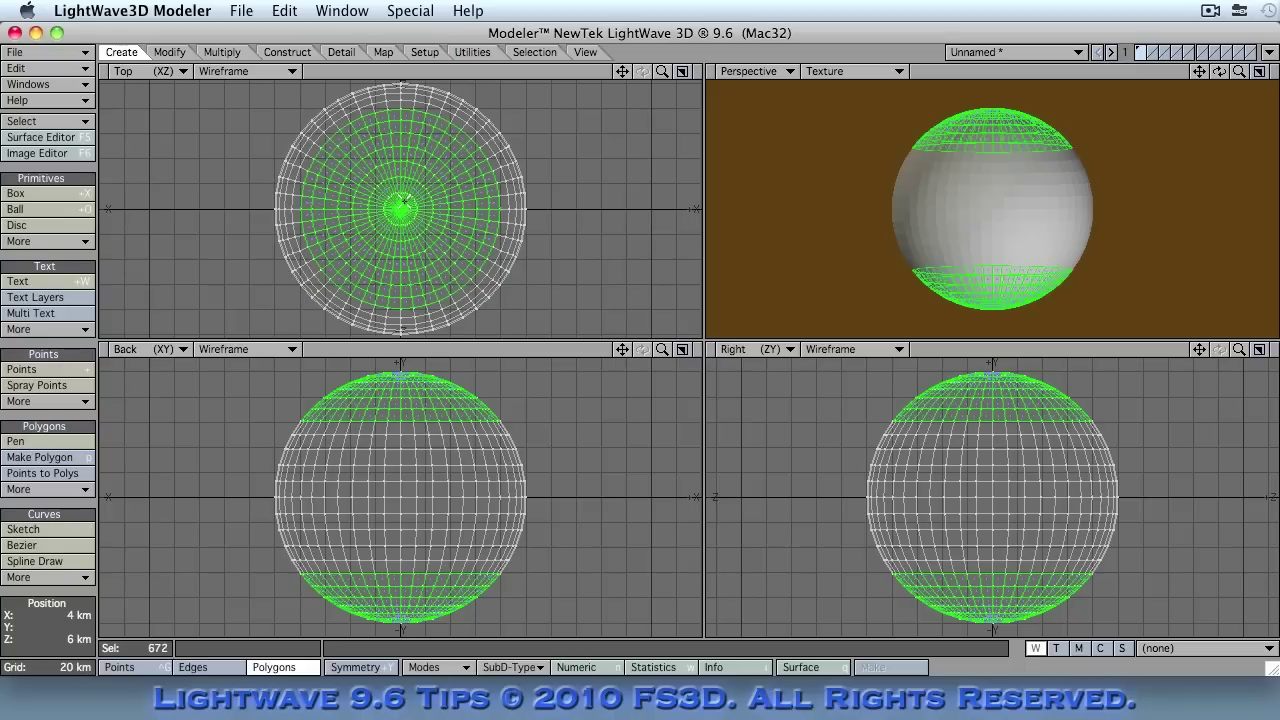
pyautogui.press('Delete')
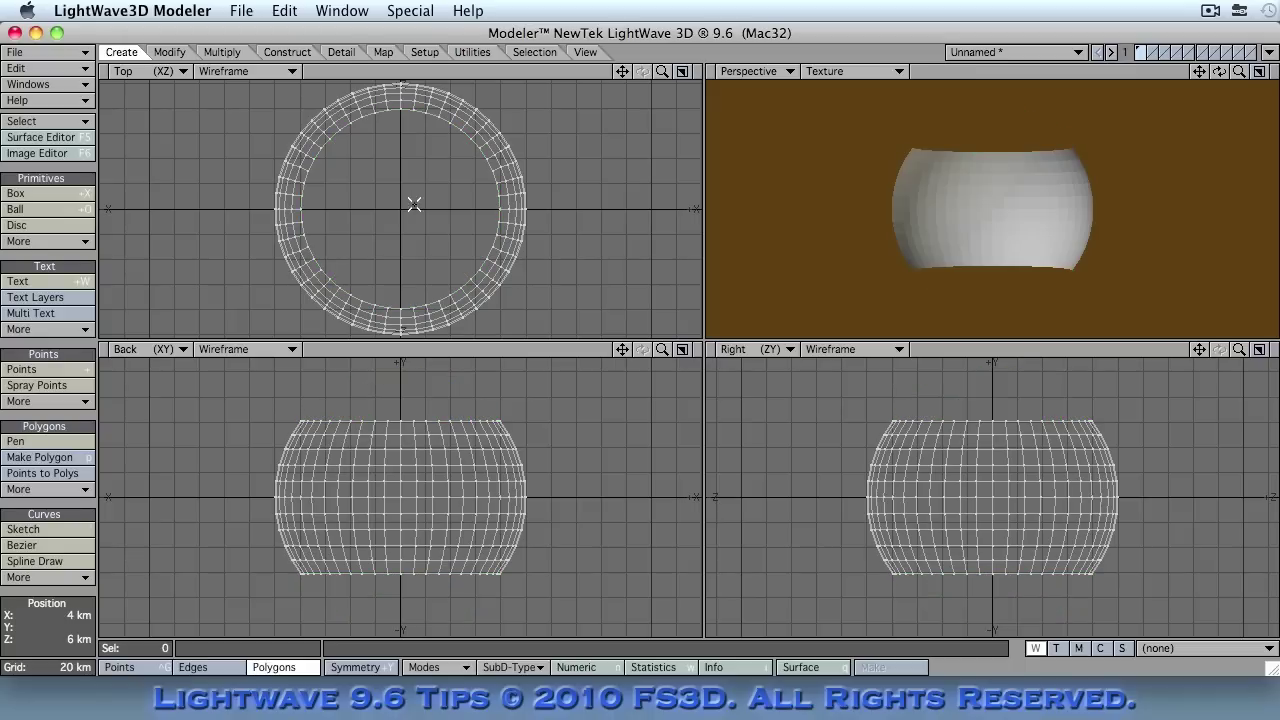
pyautogui.moveTo(265, 202)
pyautogui.mouseDown(button='right')
pyautogui.moveTo(238, 255)
pyautogui.moveTo(244, 307)
pyautogui.moveTo(402, 404)
pyautogui.moveTo(660, 273)
pyautogui.moveTo(545, 205)
pyautogui.mouseUp(button='right')
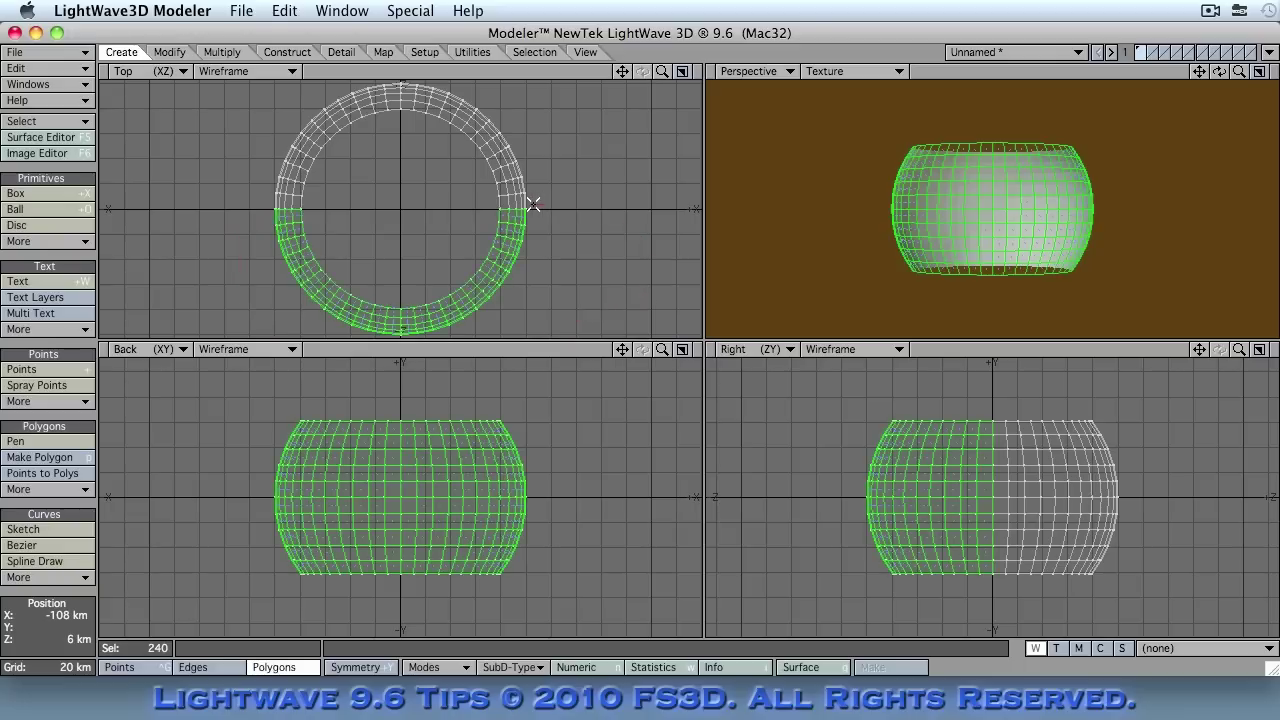
pyautogui.press('Delete')
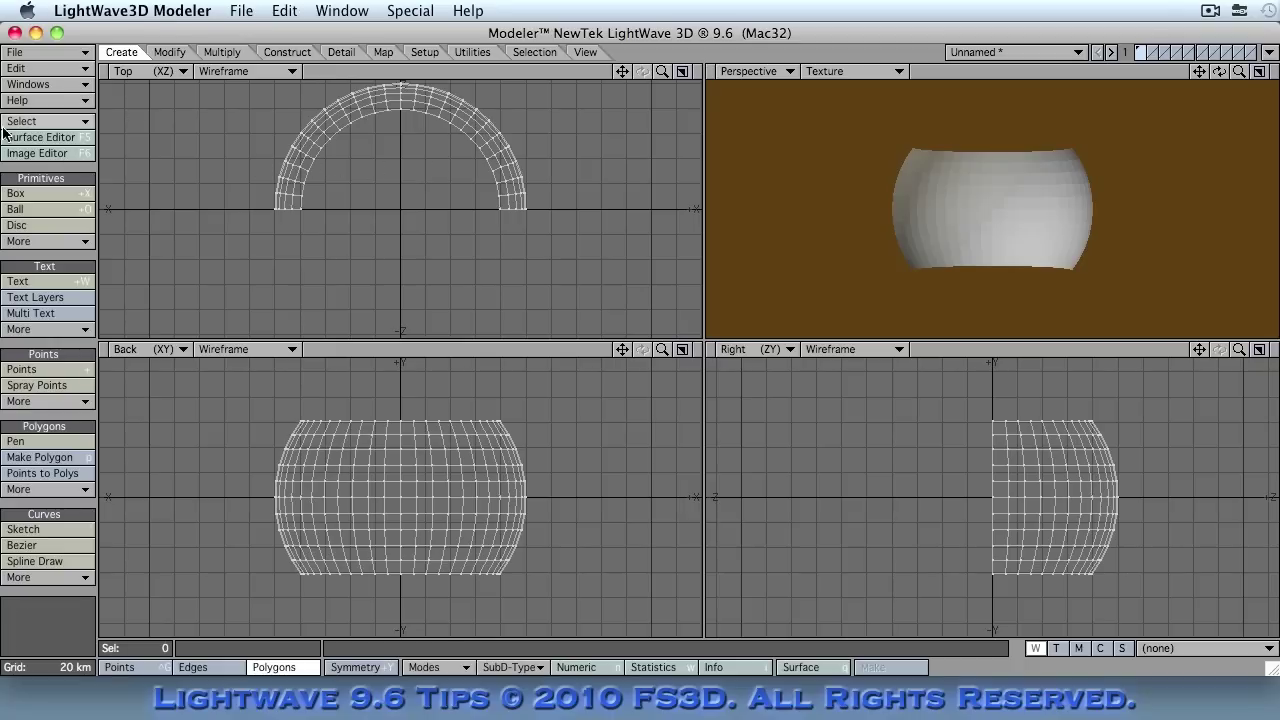
# Step: Enable Smoothing on the Default surface with a 44° Smooth Threshold
pyautogui.click(66, 136)
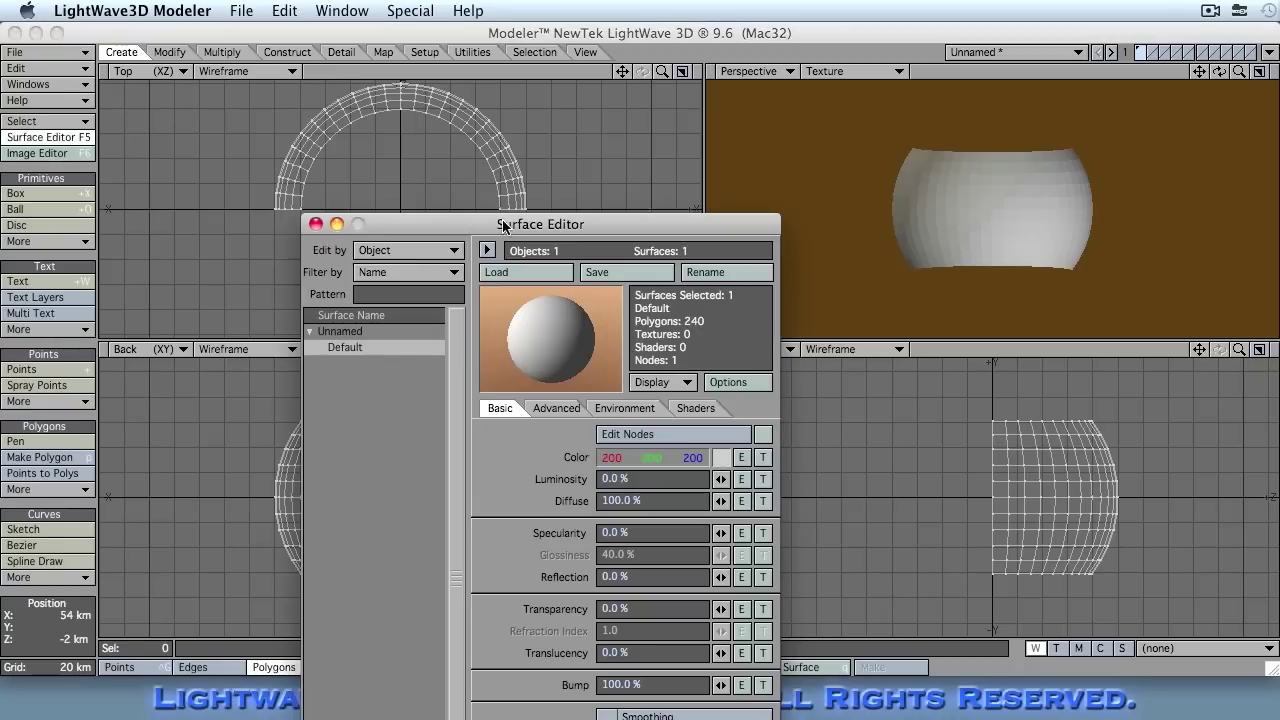
pyautogui.moveTo(507, 225); pyautogui.dragTo(811, 165)
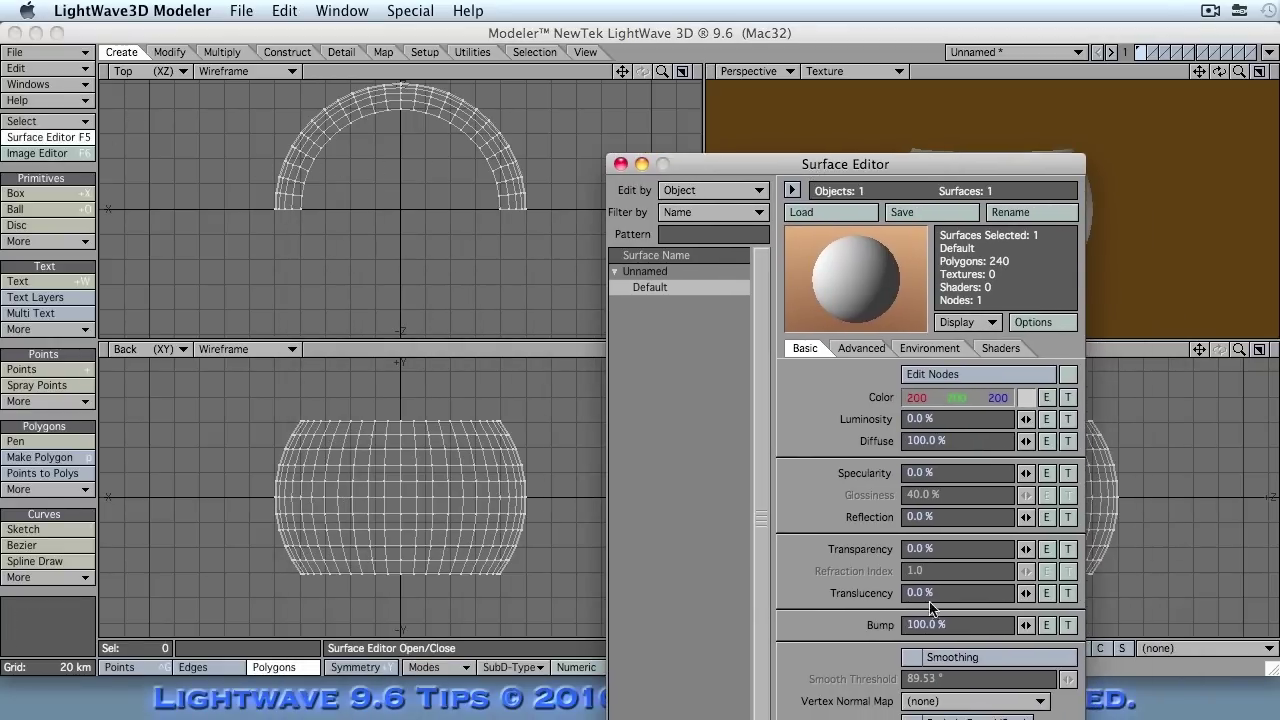
pyautogui.click(943, 660)
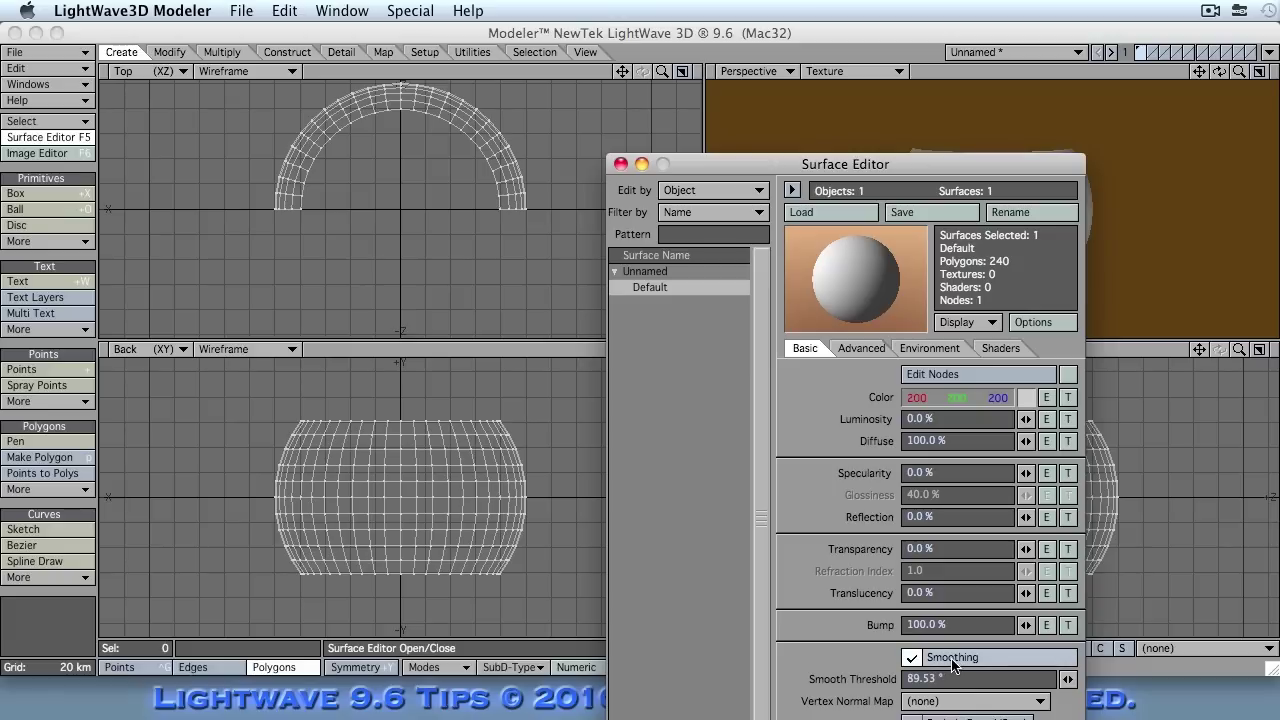
pyautogui.click(977, 680)
pyautogui.write('44.0')
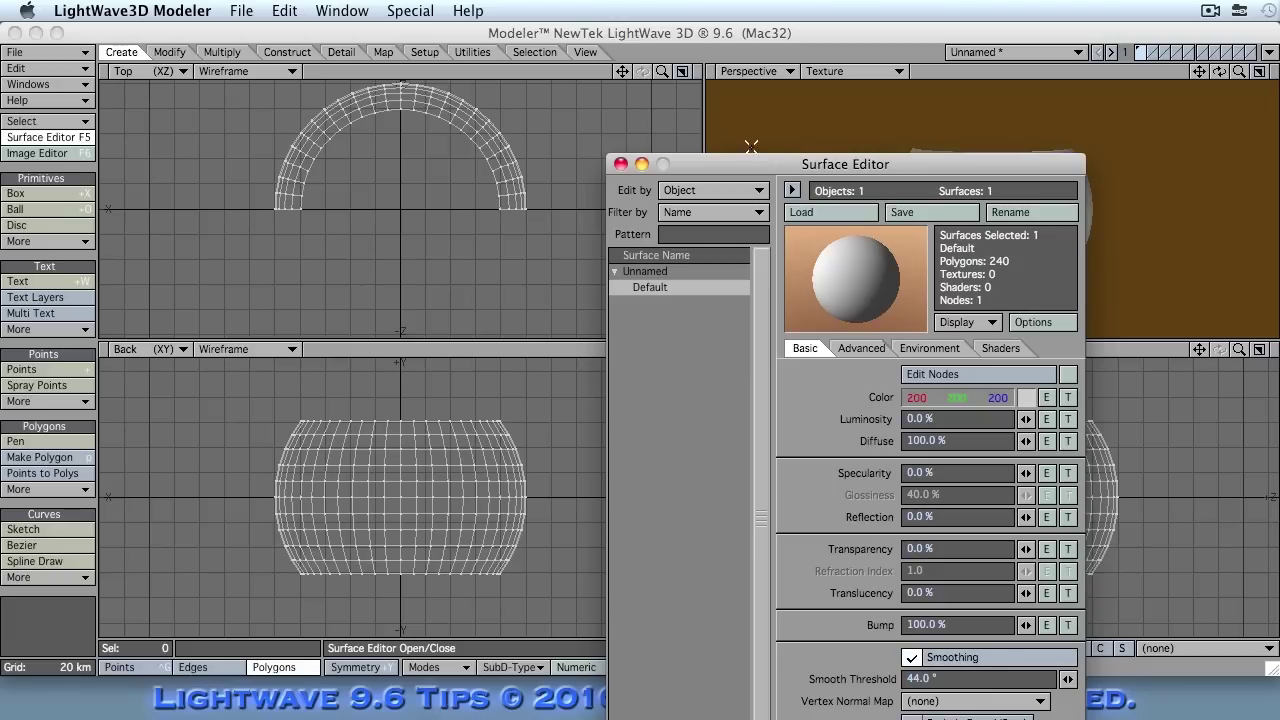
pyautogui.moveTo(745, 168)
pyautogui.mouseDown()
pyautogui.moveTo(324, 515)
pyautogui.moveTo(747, 231)
pyautogui.moveTo(736, 177)
pyautogui.mouseUp()
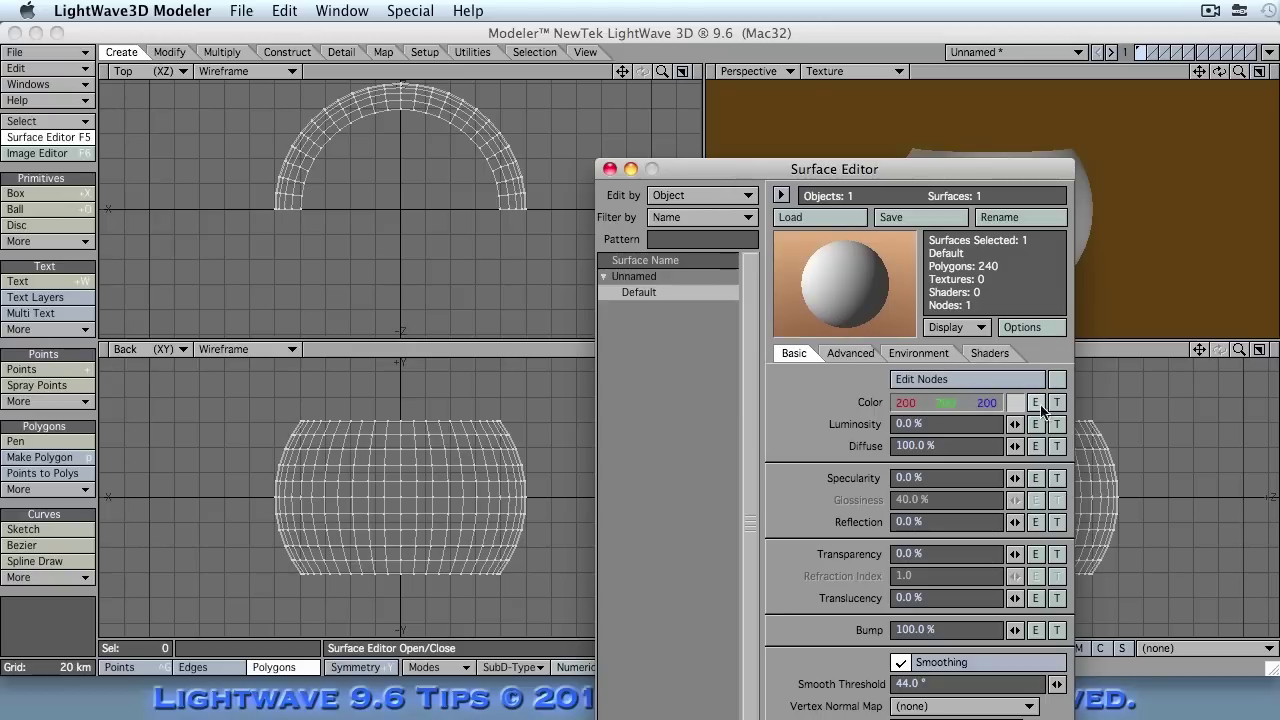
# Step: Set the surface Luminosity to 100% and Diffuse to 0%
pyautogui.click(986, 427)
pyautogui.write('100')
pyautogui.press('Tab')
pyautogui.write('0')
pyautogui.press('Tab')
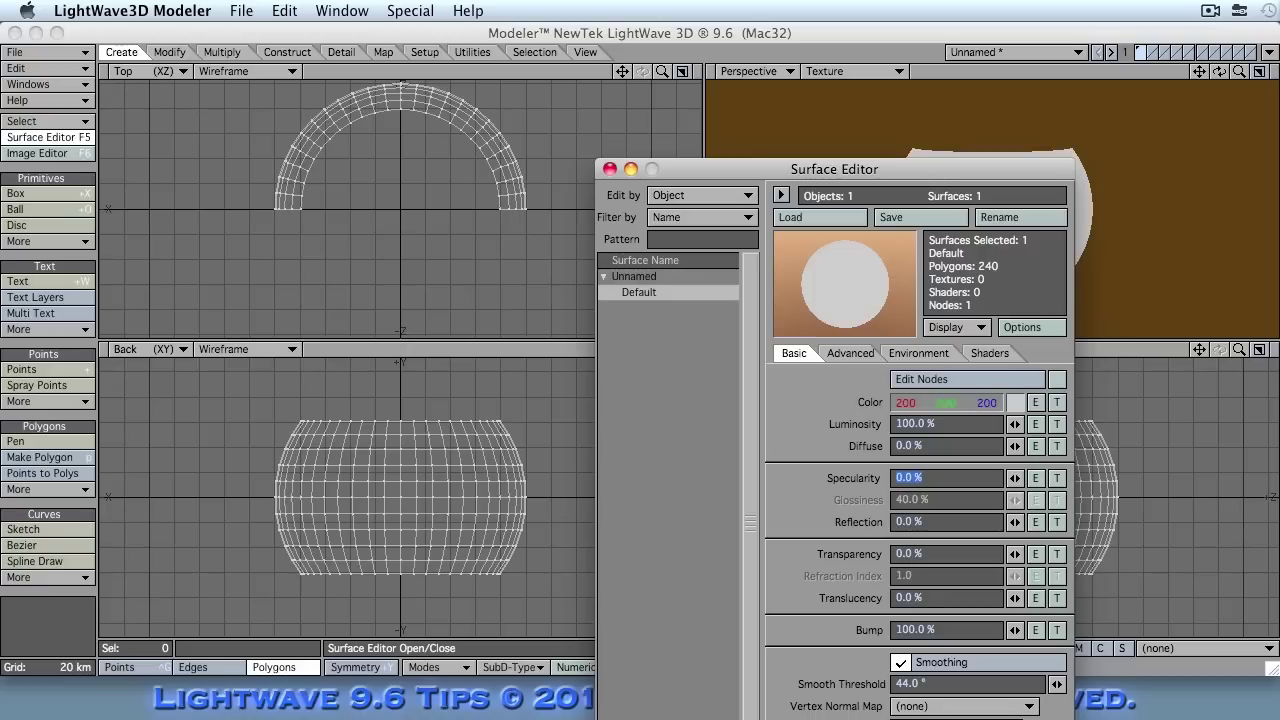
pyautogui.moveTo(755, 177); pyautogui.dragTo(658, 176)
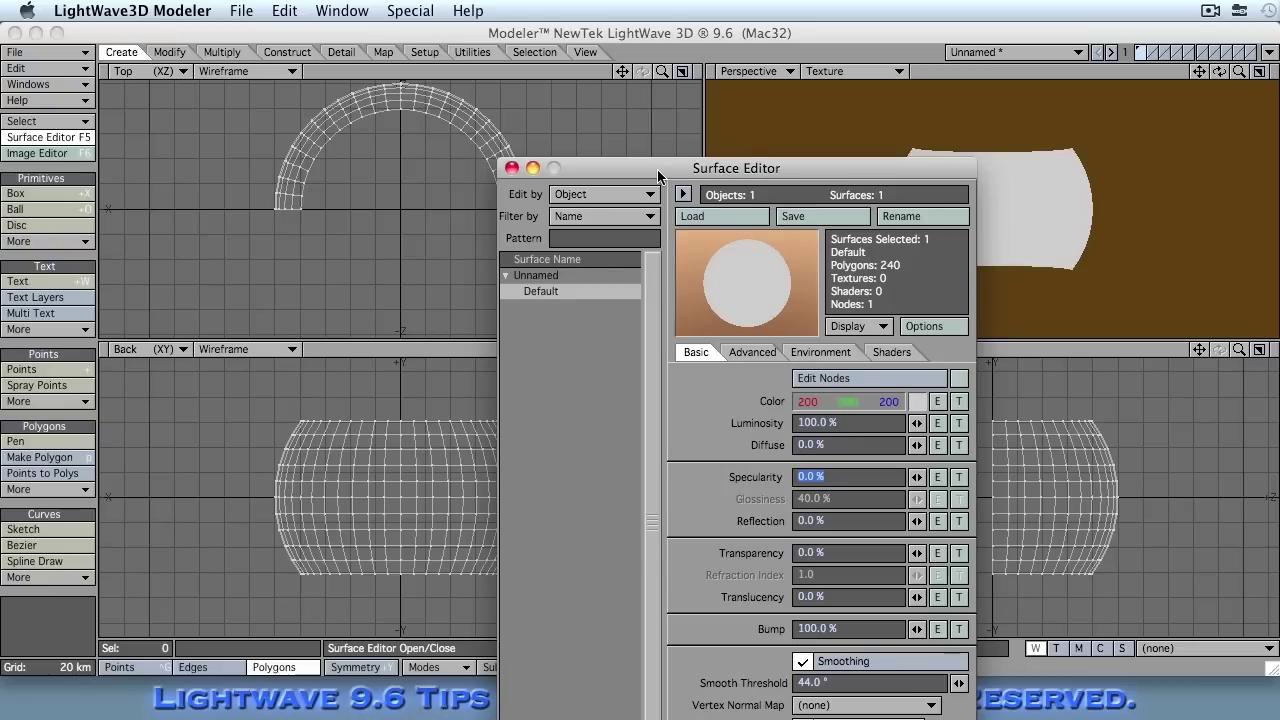
# Step: Add an Image Map texture to the surface Color and choose to load a new image
pyautogui.click(958, 401)
pyautogui.click(785, 221)
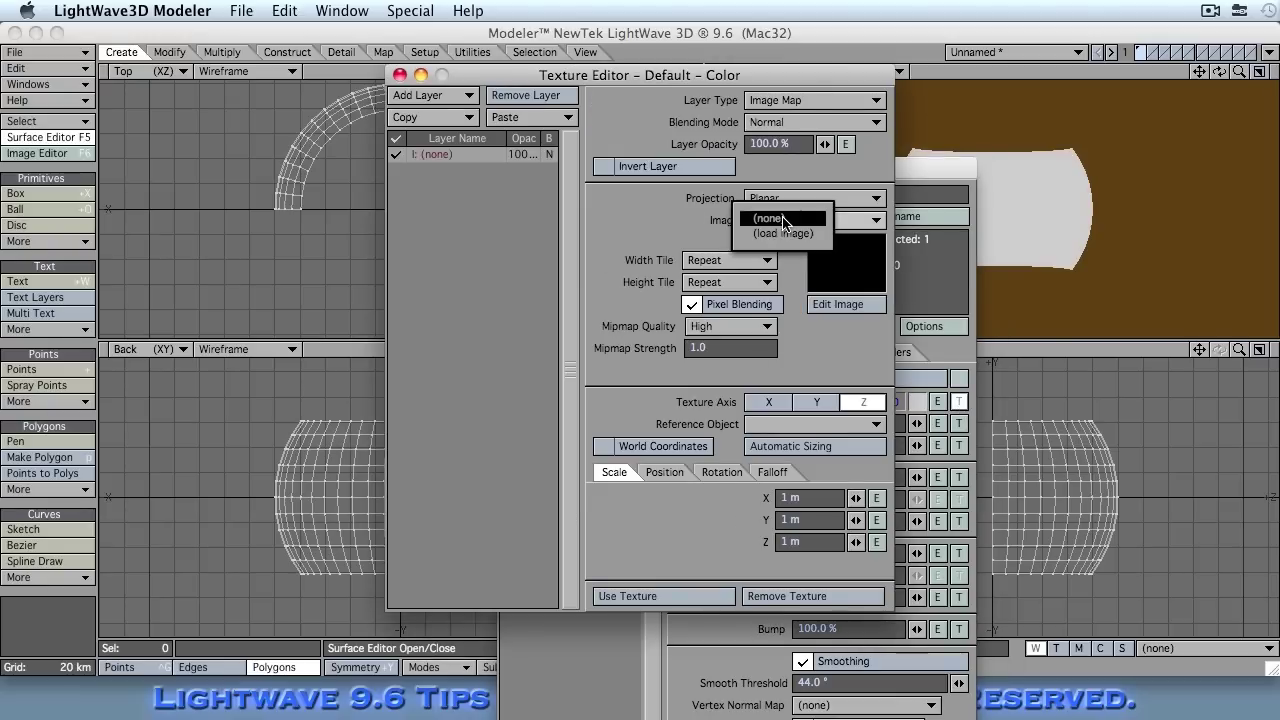
pyautogui.click(782, 233)
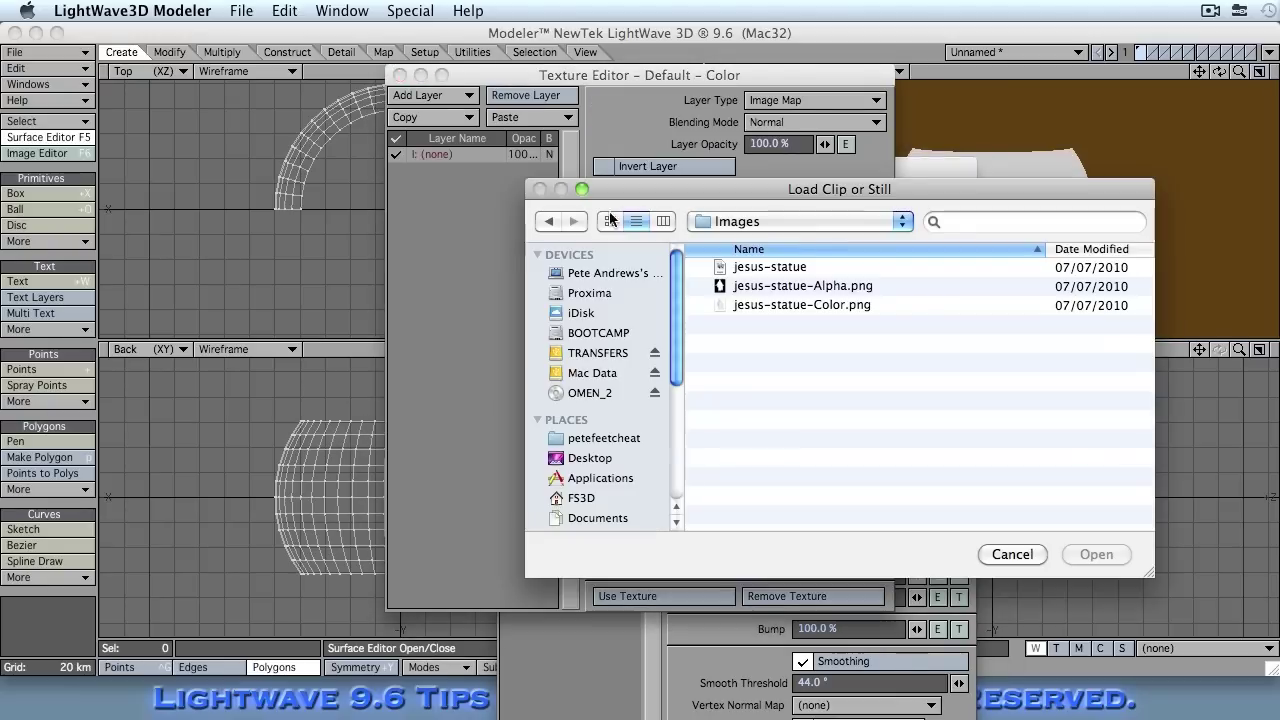
pyautogui.click(780, 221)
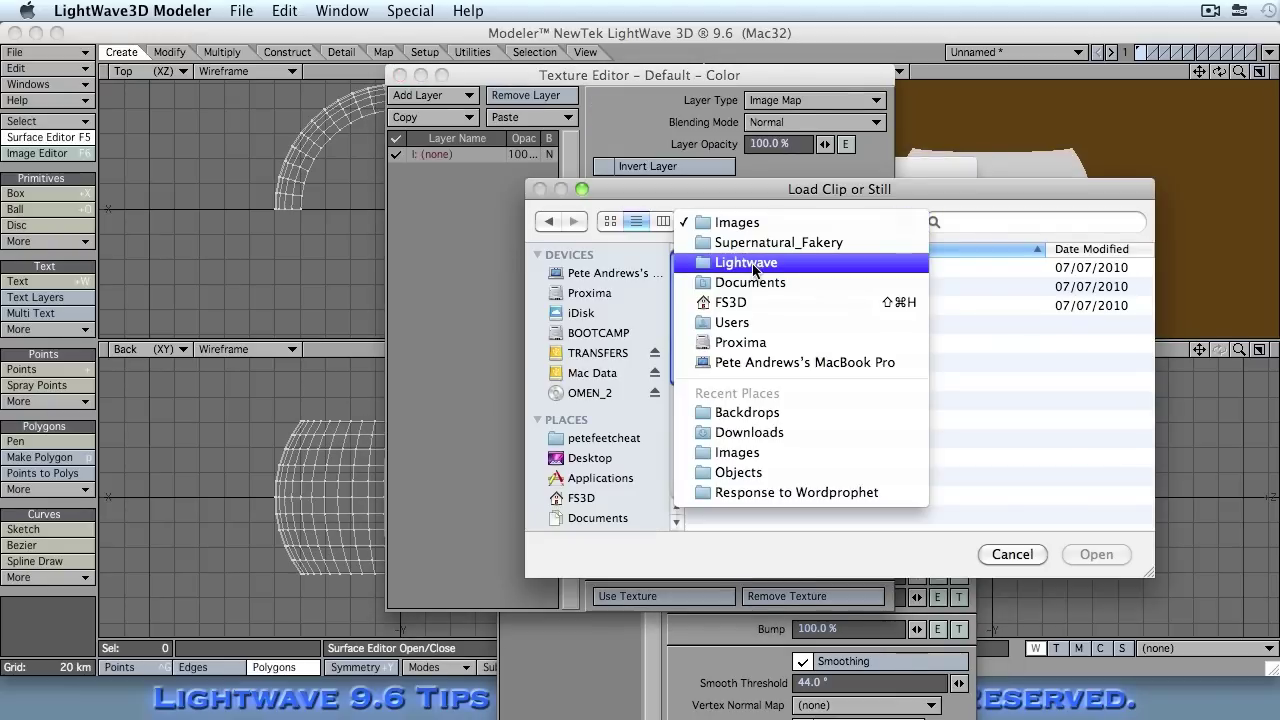
# Step: Browse to Tutorial Resources/Projects/Nebula Crescent/Images and select heic0506b_hst_Modified2.png
pyautogui.click(748, 264)
pyautogui.scroll(-2, 851, 347)
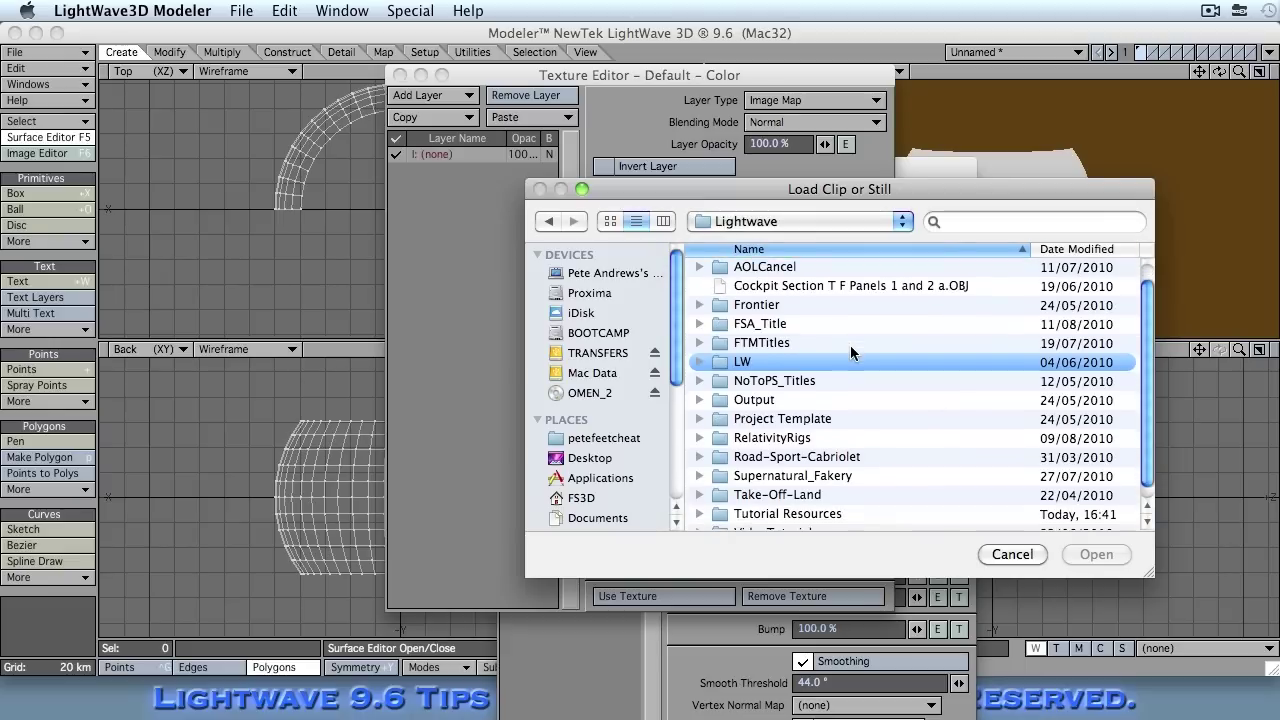
pyautogui.click(789, 505)
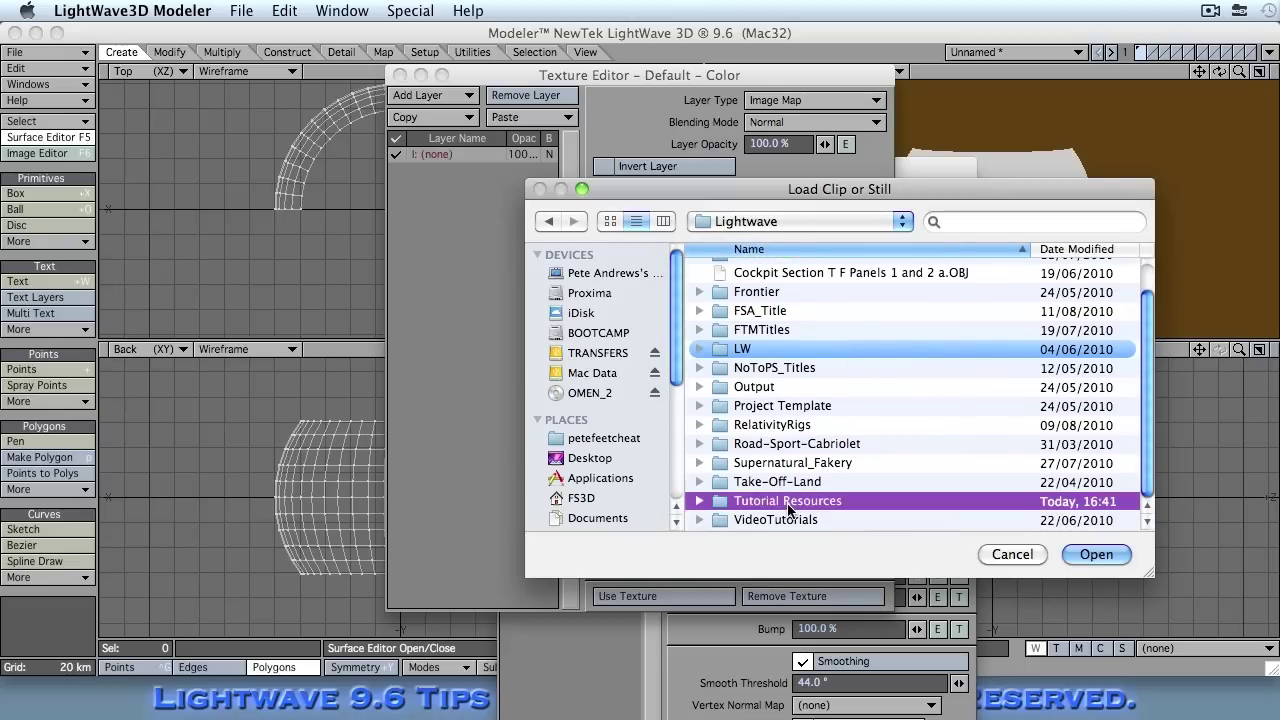
pyautogui.doubleClick(790, 505)
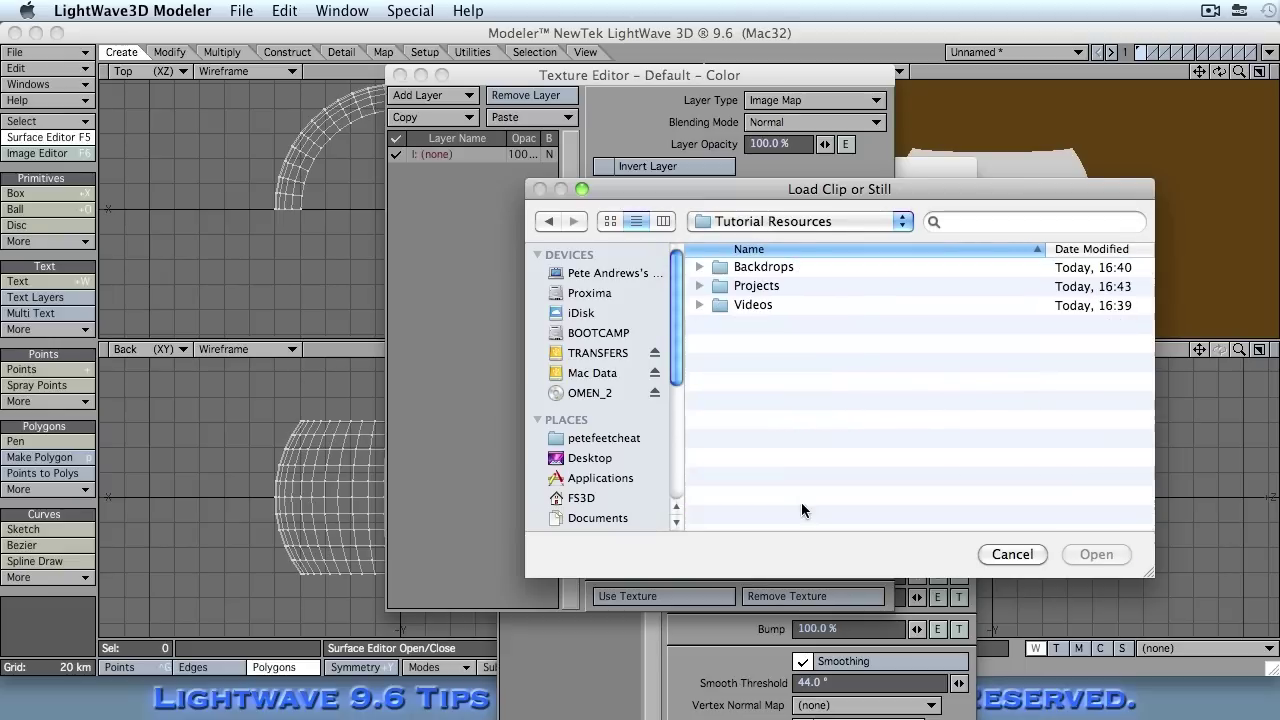
pyautogui.doubleClick(750, 286)
pyautogui.doubleClick(749, 276)
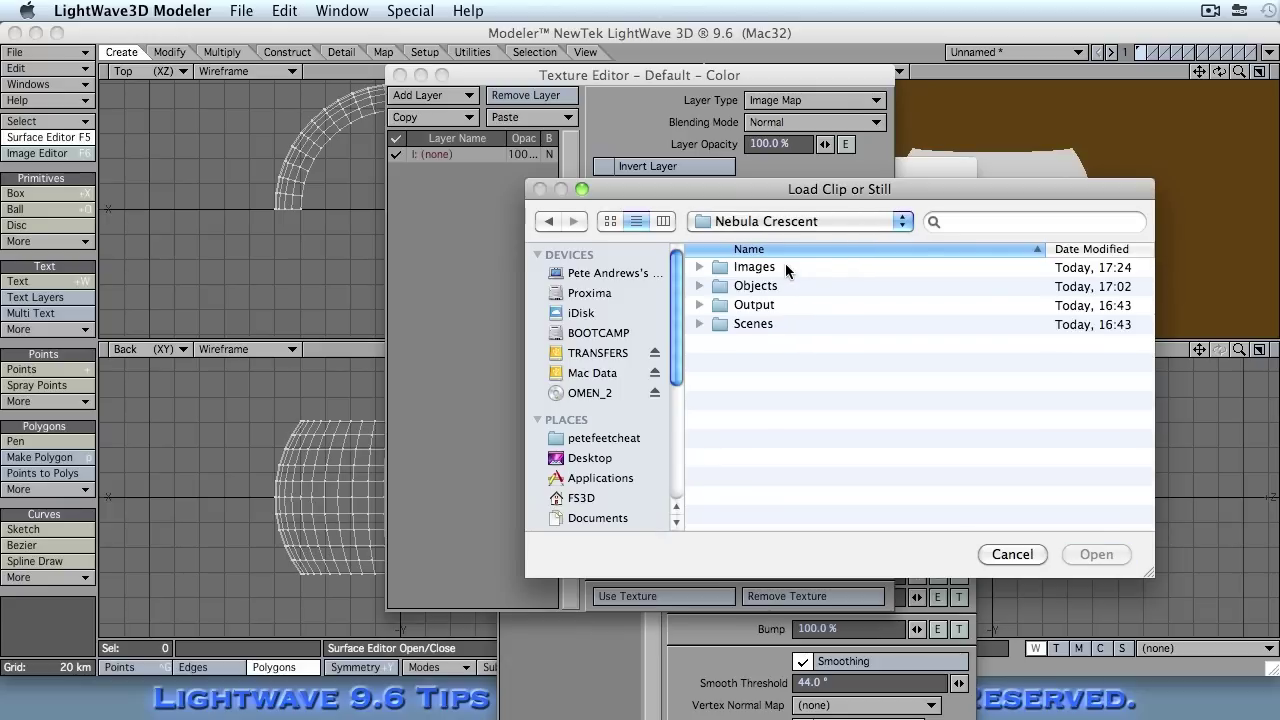
pyautogui.doubleClick(766, 268)
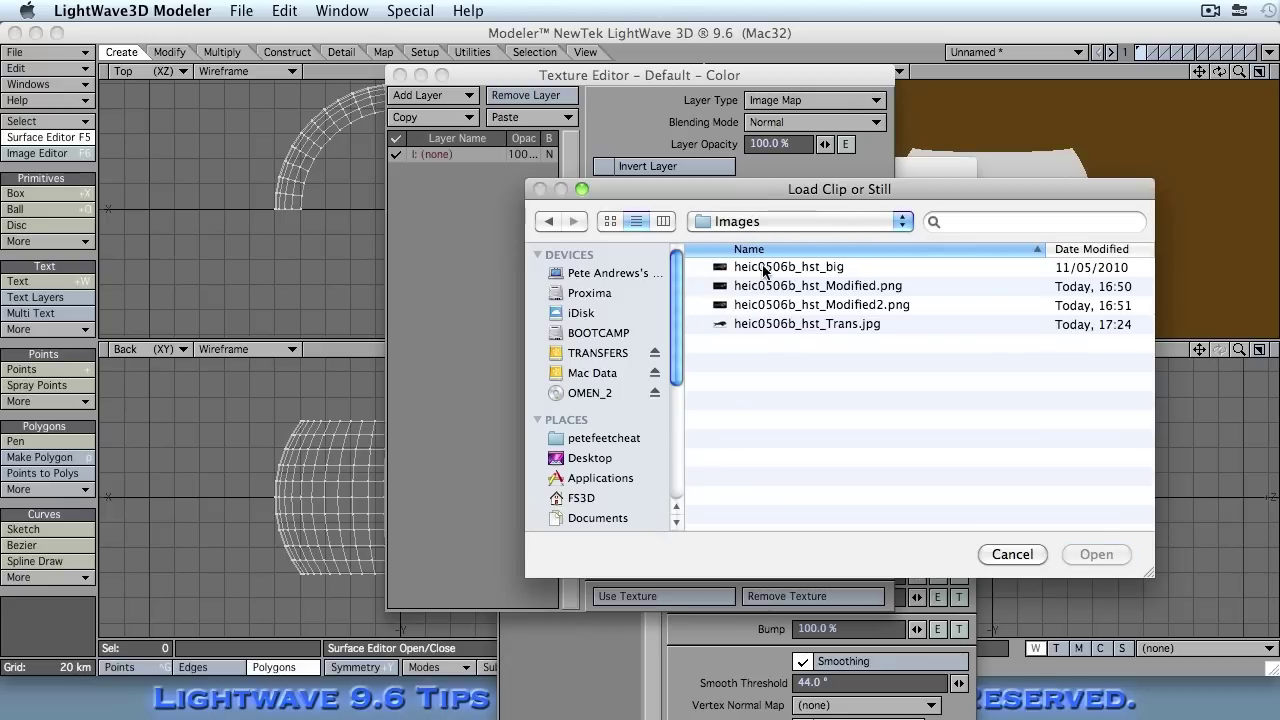
pyautogui.click(843, 306)
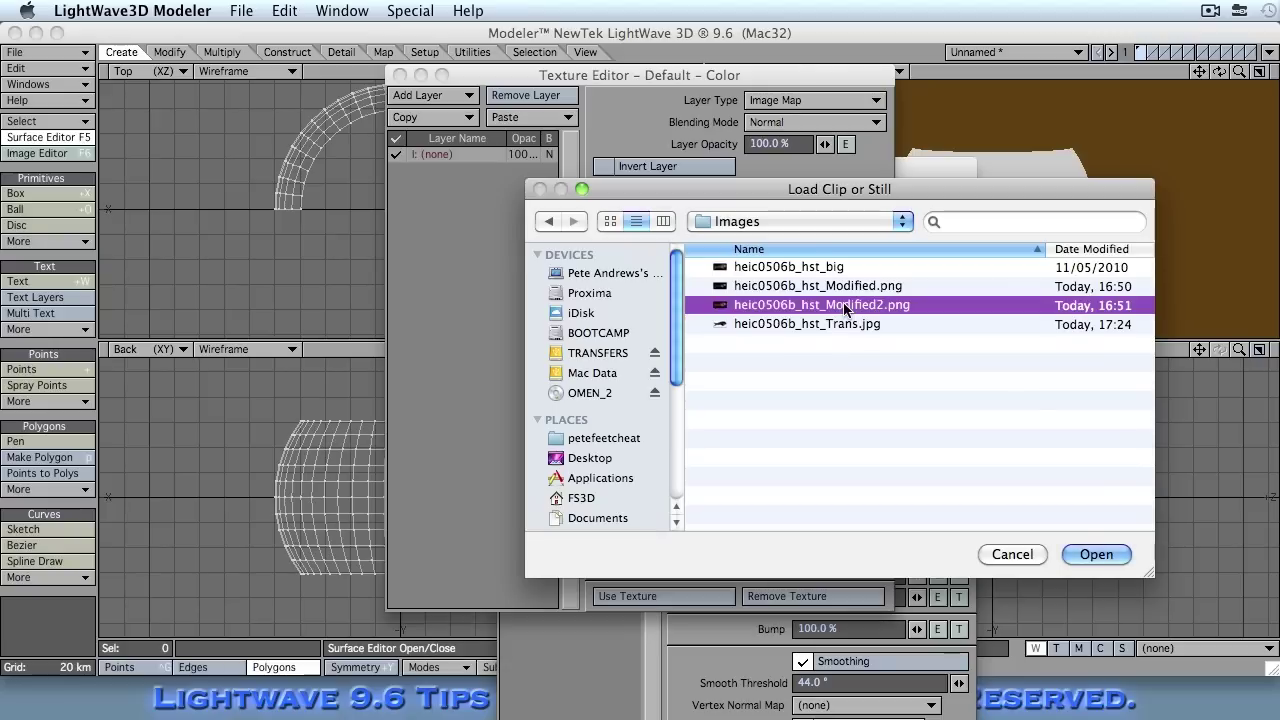
# Step: Load the nebula image with Cylindrical projection and a Width Wrap Amount of 2.0
pyautogui.click(1095, 555)
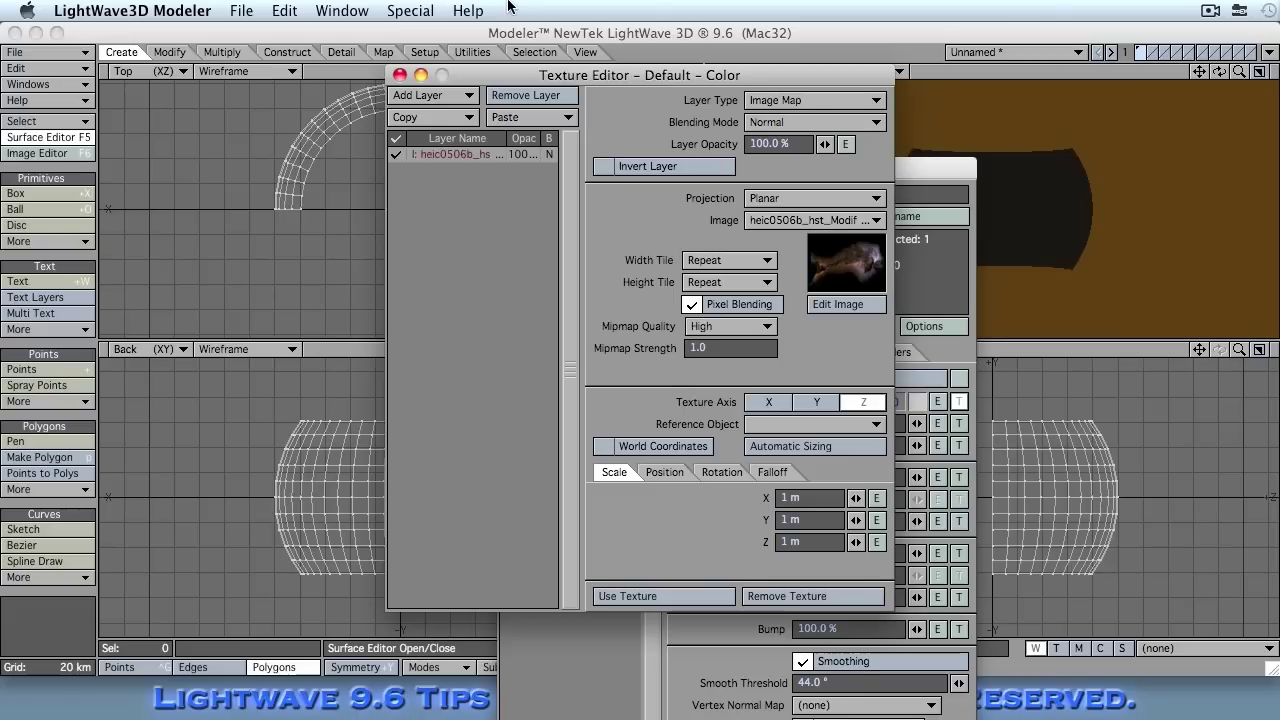
pyautogui.click(816, 198)
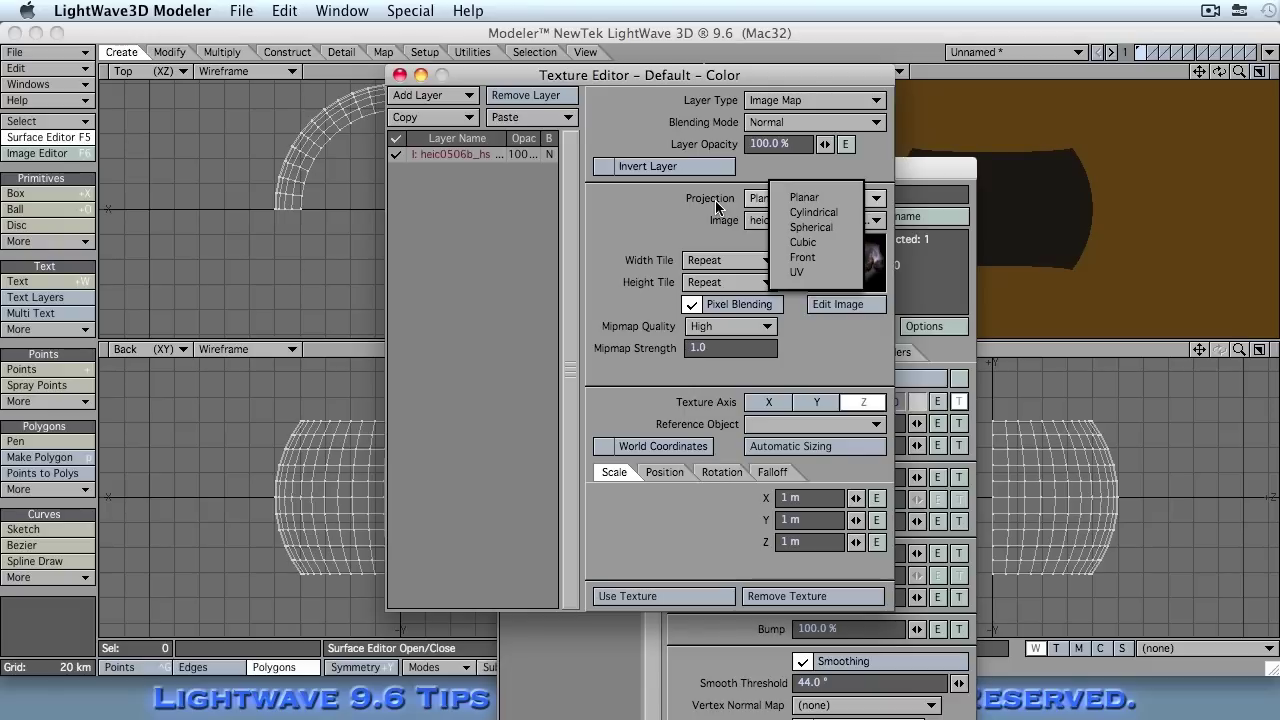
pyautogui.click(813, 212)
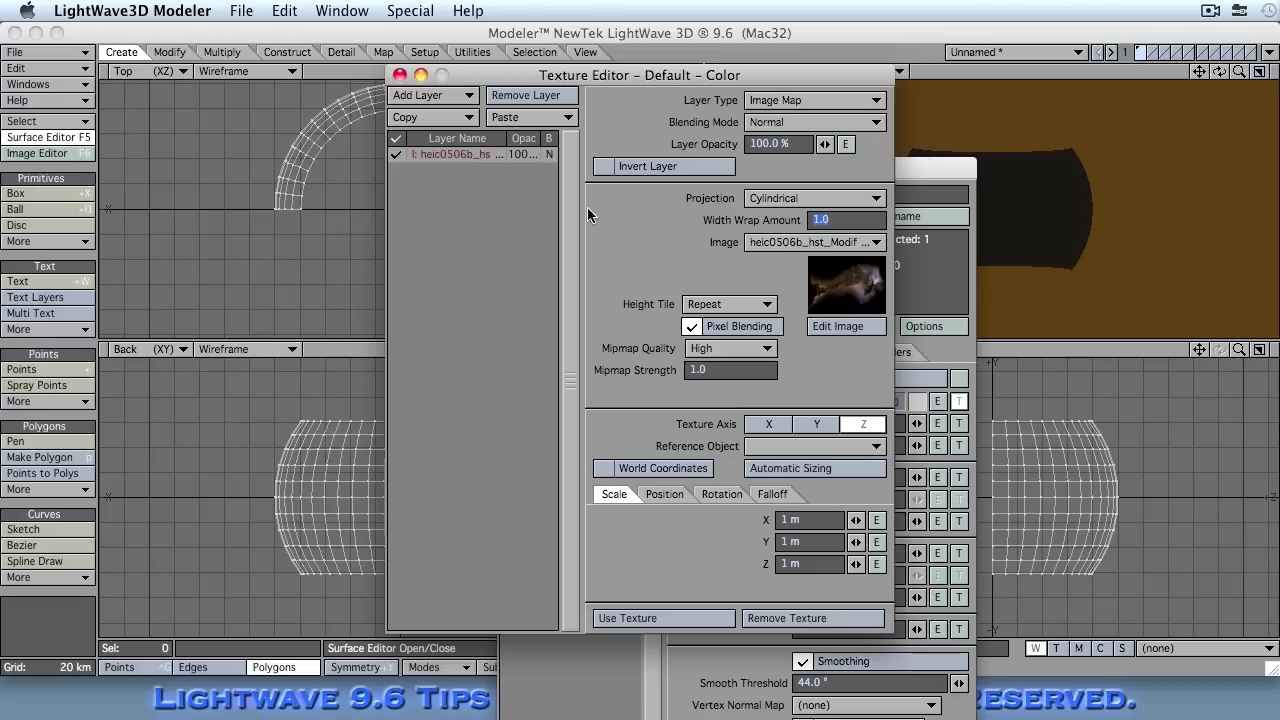
pyautogui.write('2')
pyautogui.press('Tab')
# Step: Set the texture's heading rotation to 90°
pyautogui.click(738, 494)
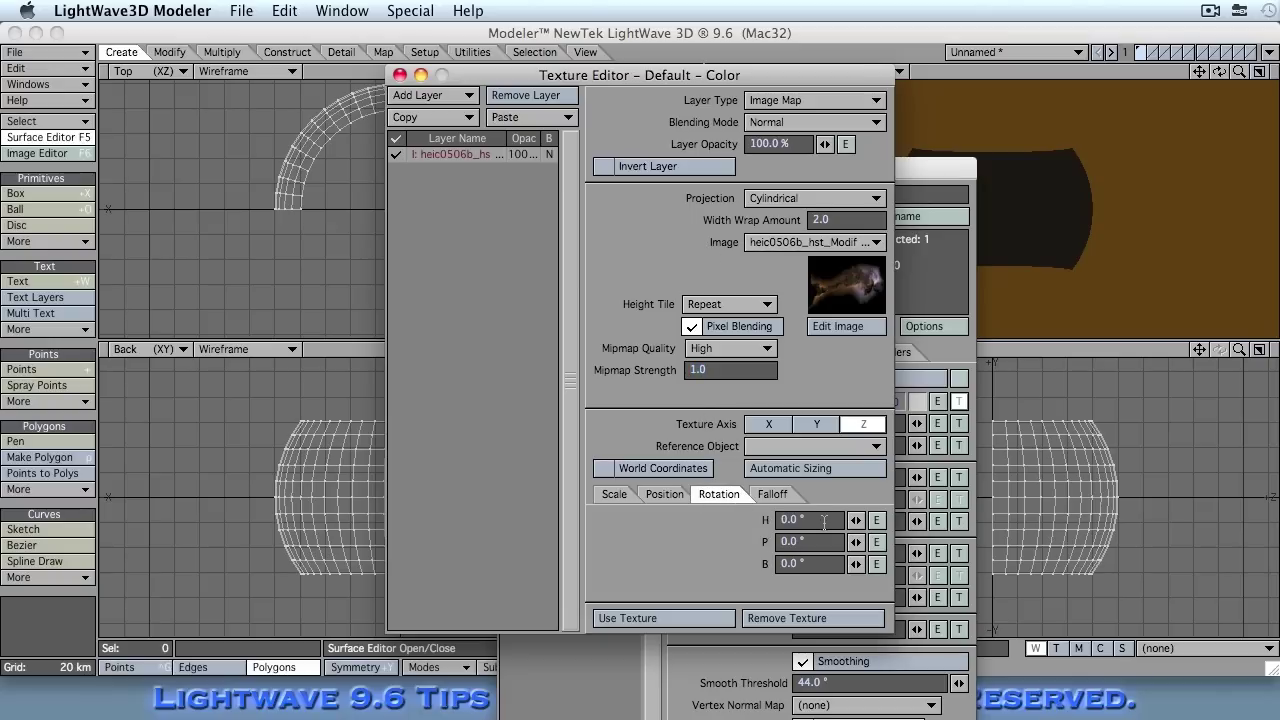
pyautogui.press('Tab')
pyautogui.write('90')
pyautogui.press('Tab')
# Step: Set the Texture Axis to Y, apply Automatic Sizing, and zero the Y and Z positions
pyautogui.click(664, 494)
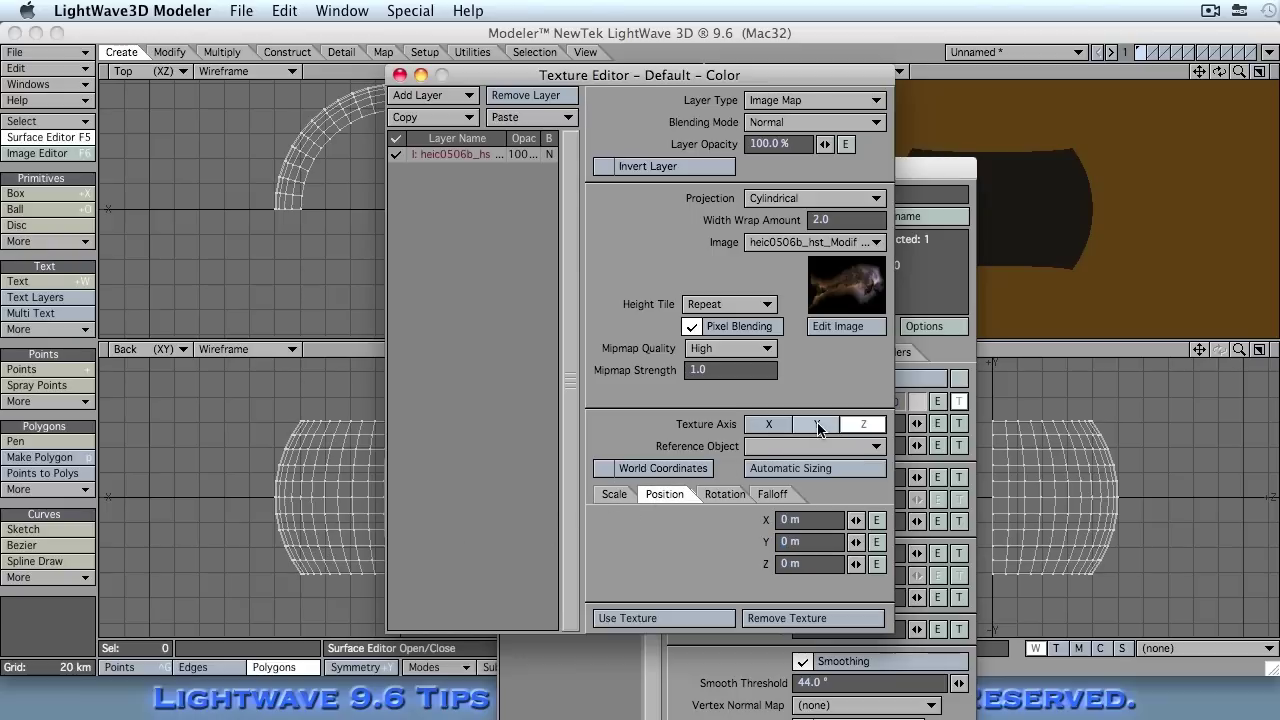
pyautogui.click(818, 426)
pyautogui.click(815, 468)
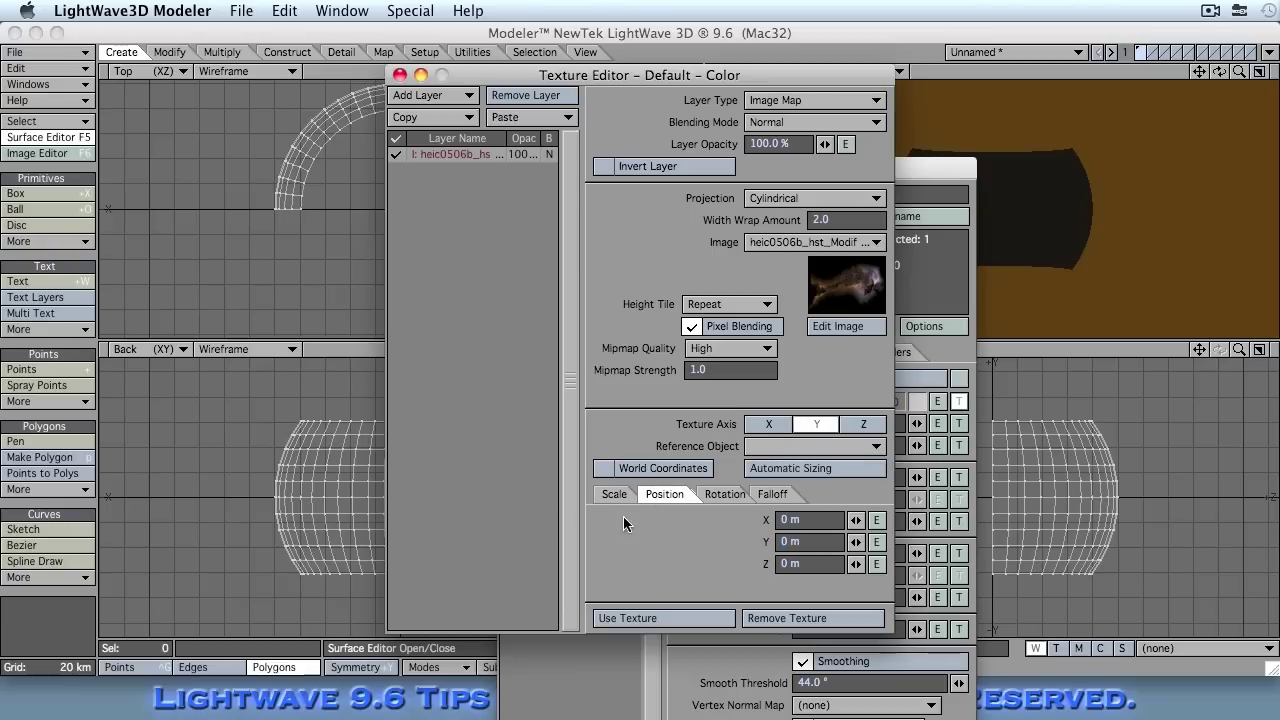
pyautogui.click(821, 469)
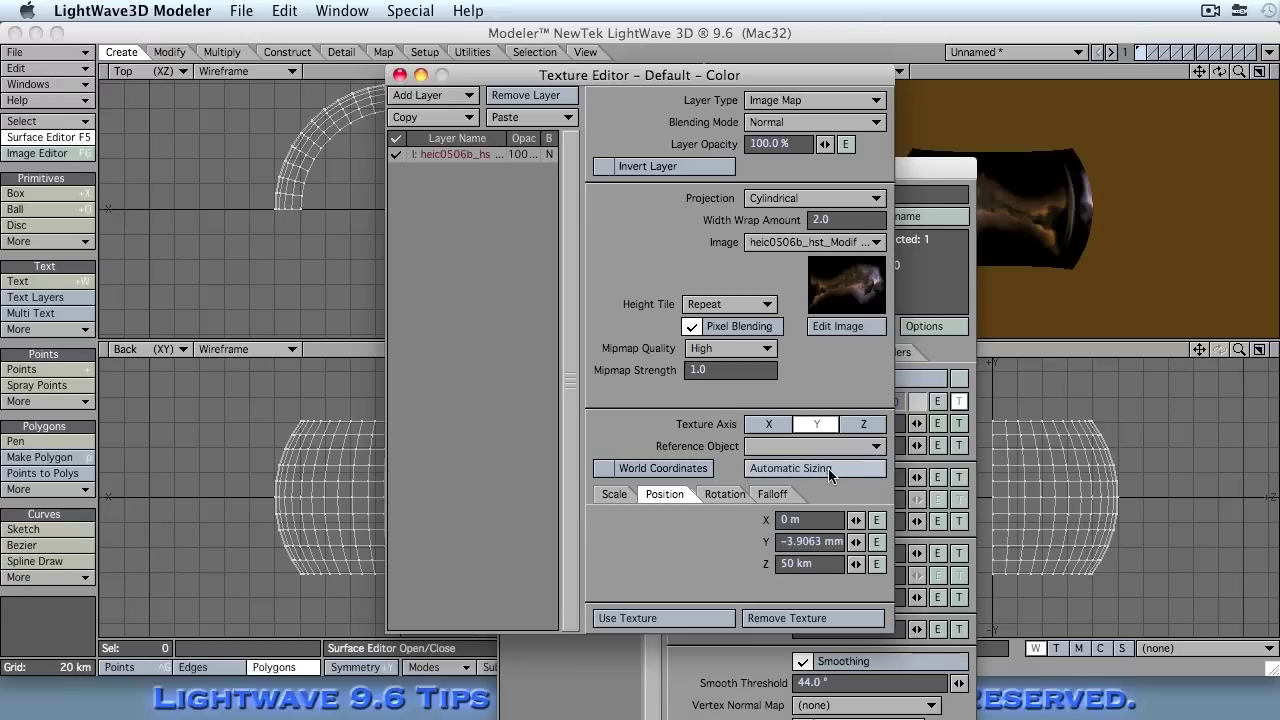
pyautogui.click(820, 521)
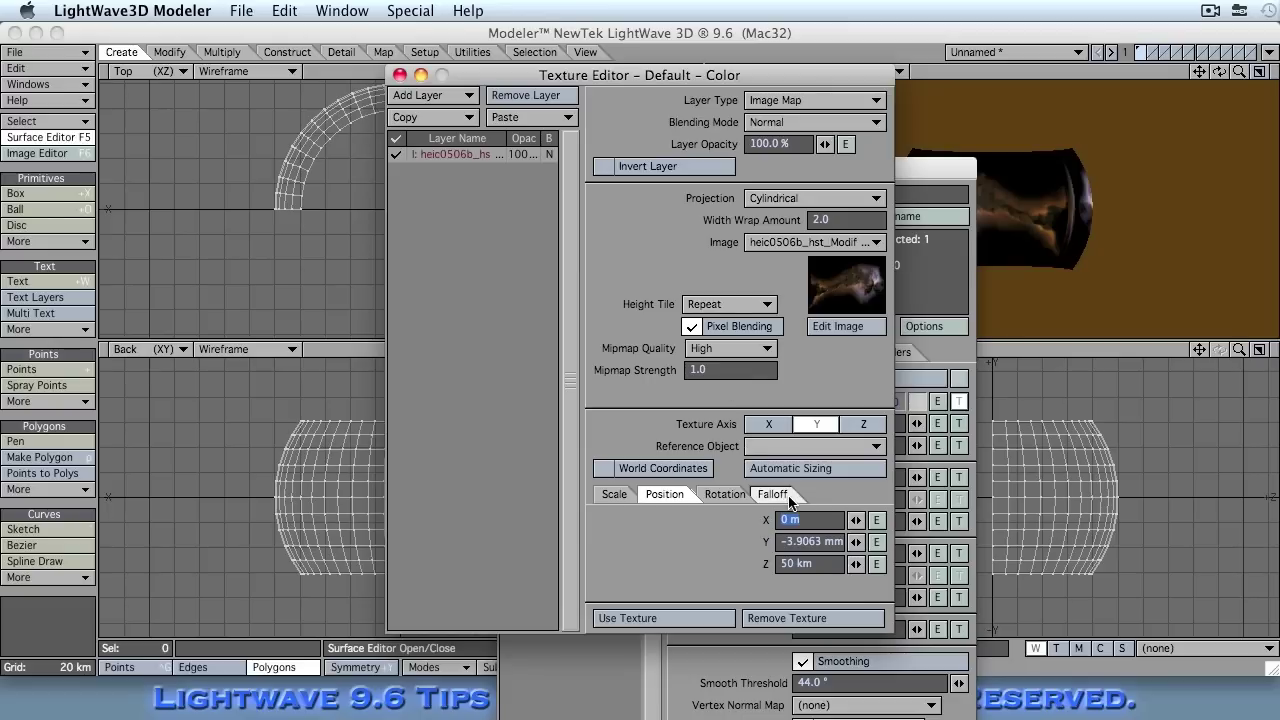
pyautogui.click(786, 496)
pyautogui.click(666, 494)
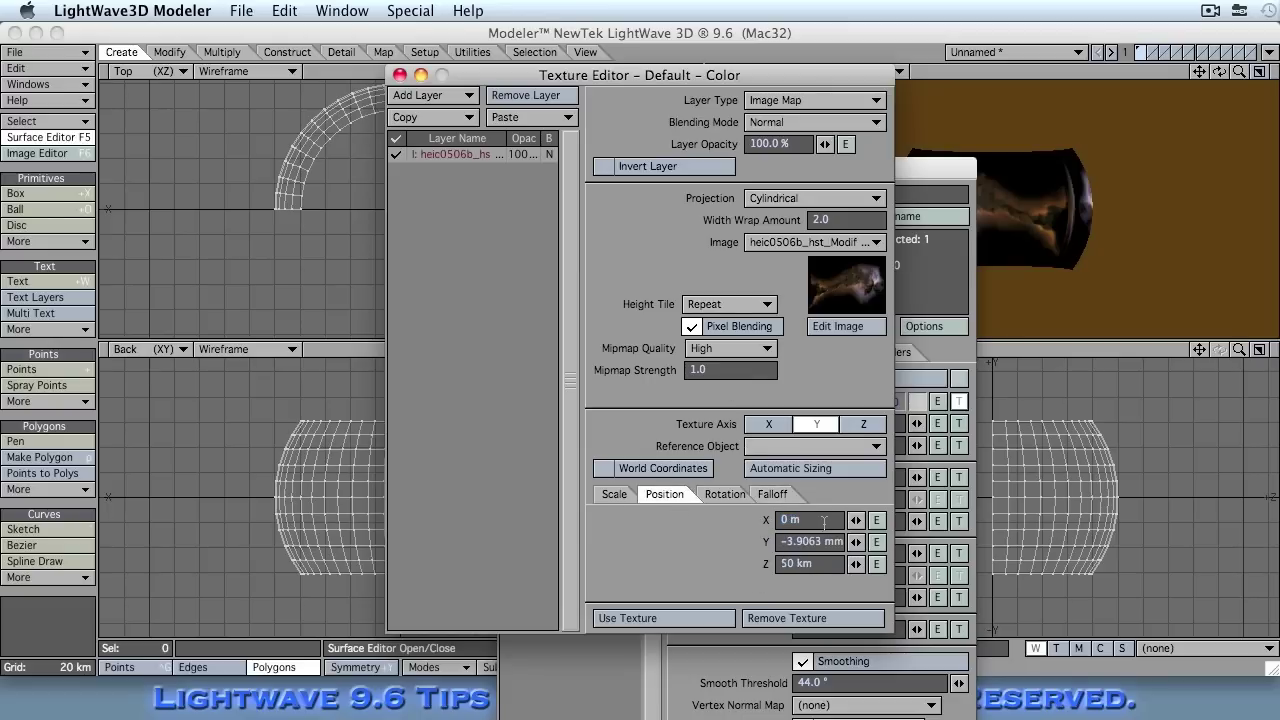
pyautogui.press('Tab')
pyautogui.write('0')
pyautogui.press('Tab')
pyautogui.write('0')
pyautogui.press('Tab')
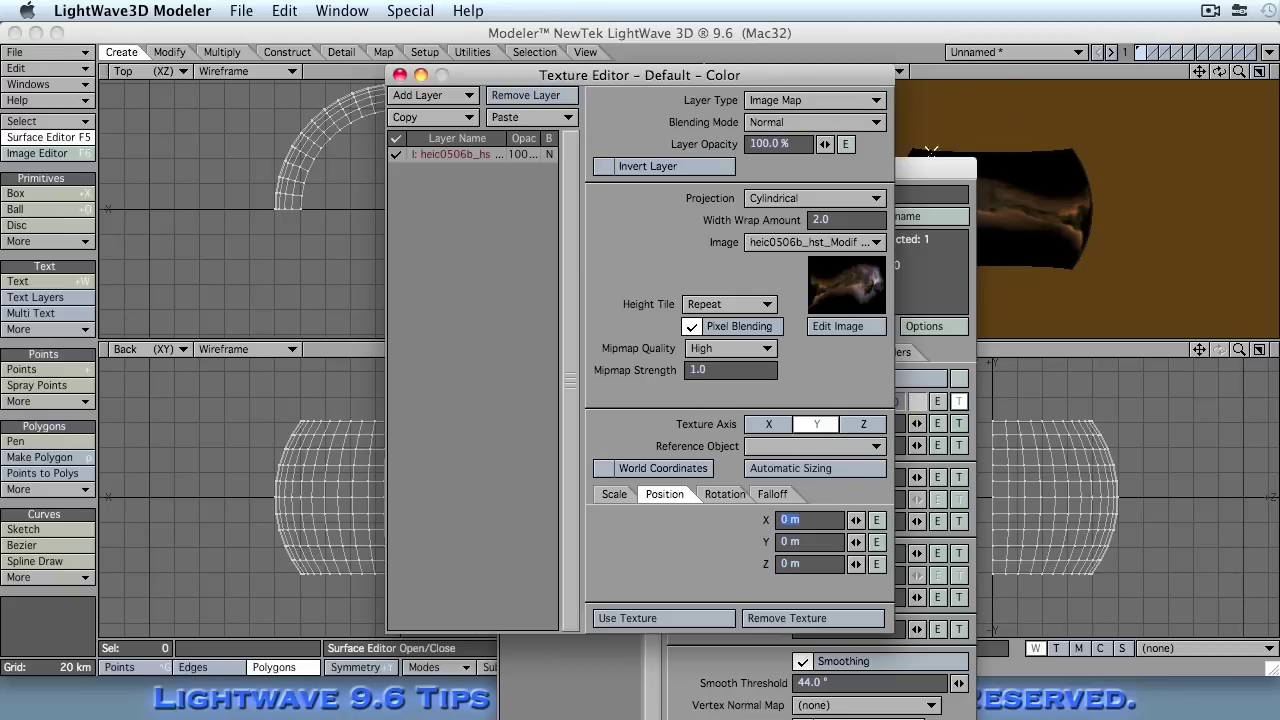
# Step: Reapply Automatic Sizing and set texture Position X, Y and Z to 0 m
pyautogui.moveTo(930, 166); pyautogui.dragTo(676, 177)
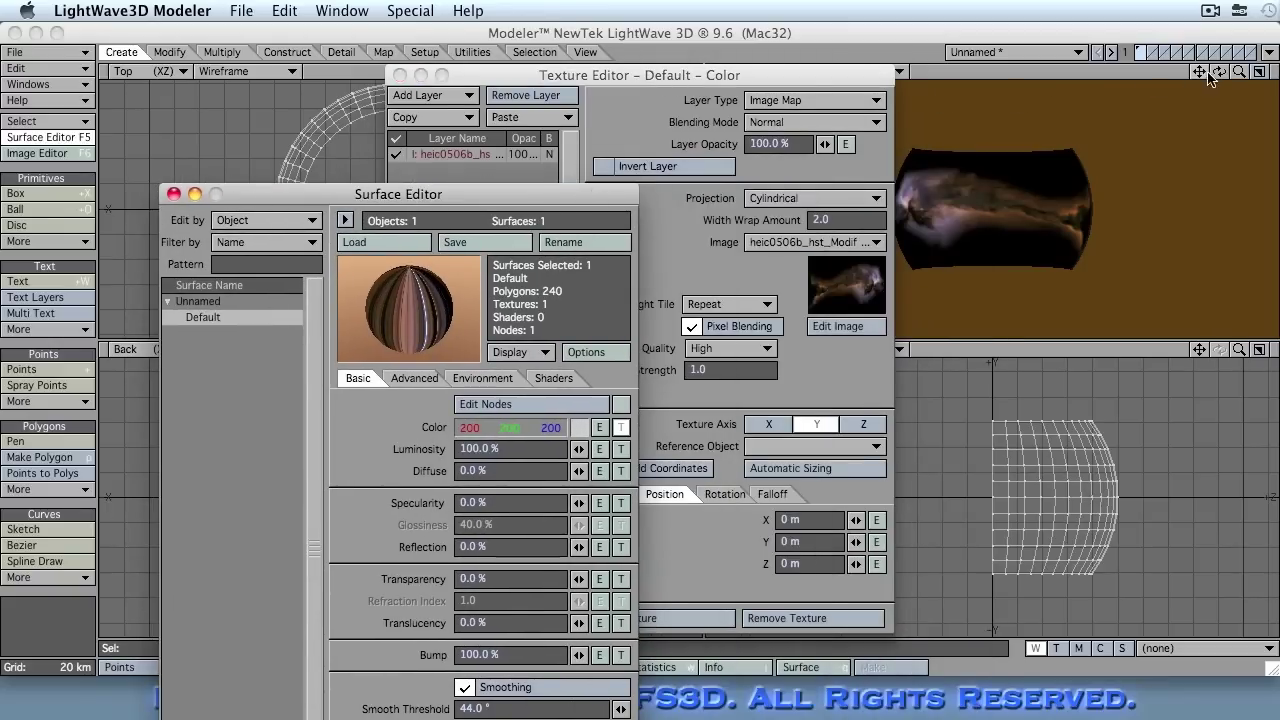
pyautogui.moveTo(1219, 72); pyautogui.dragTo(970, 206)
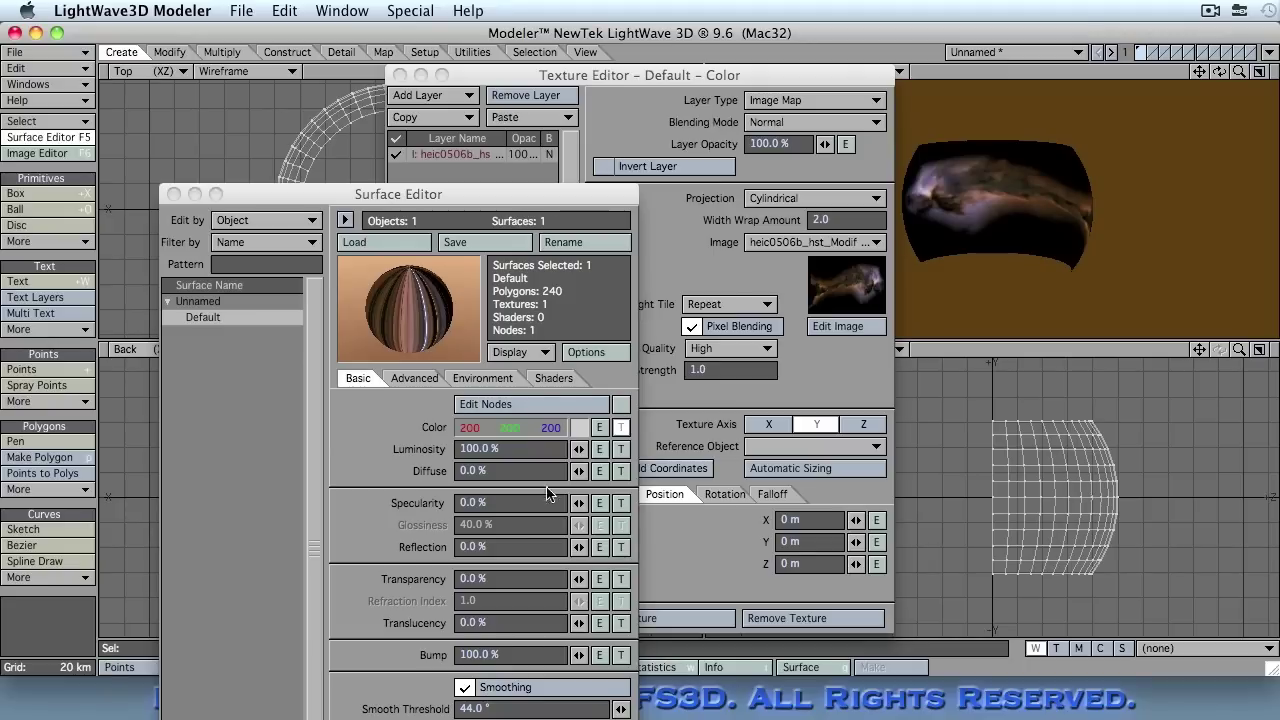
pyautogui.click(785, 468)
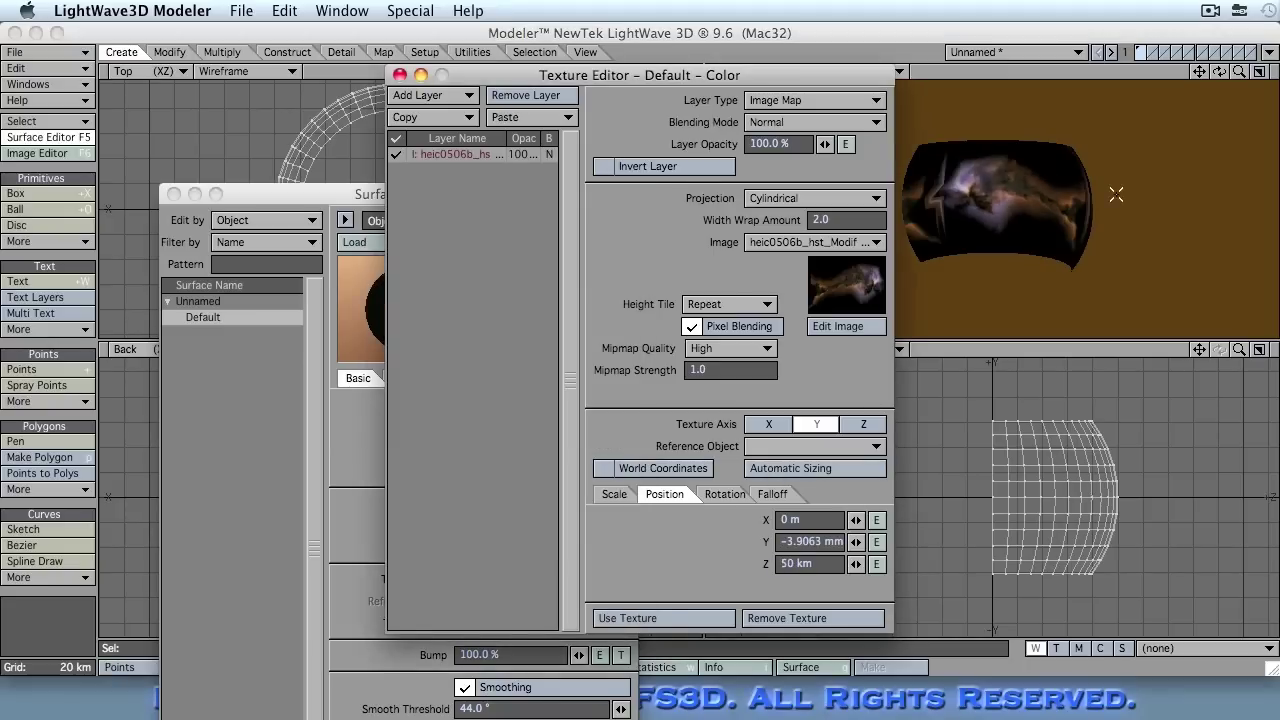
pyautogui.moveTo(1219, 72); pyautogui.dragTo(1219, 140)
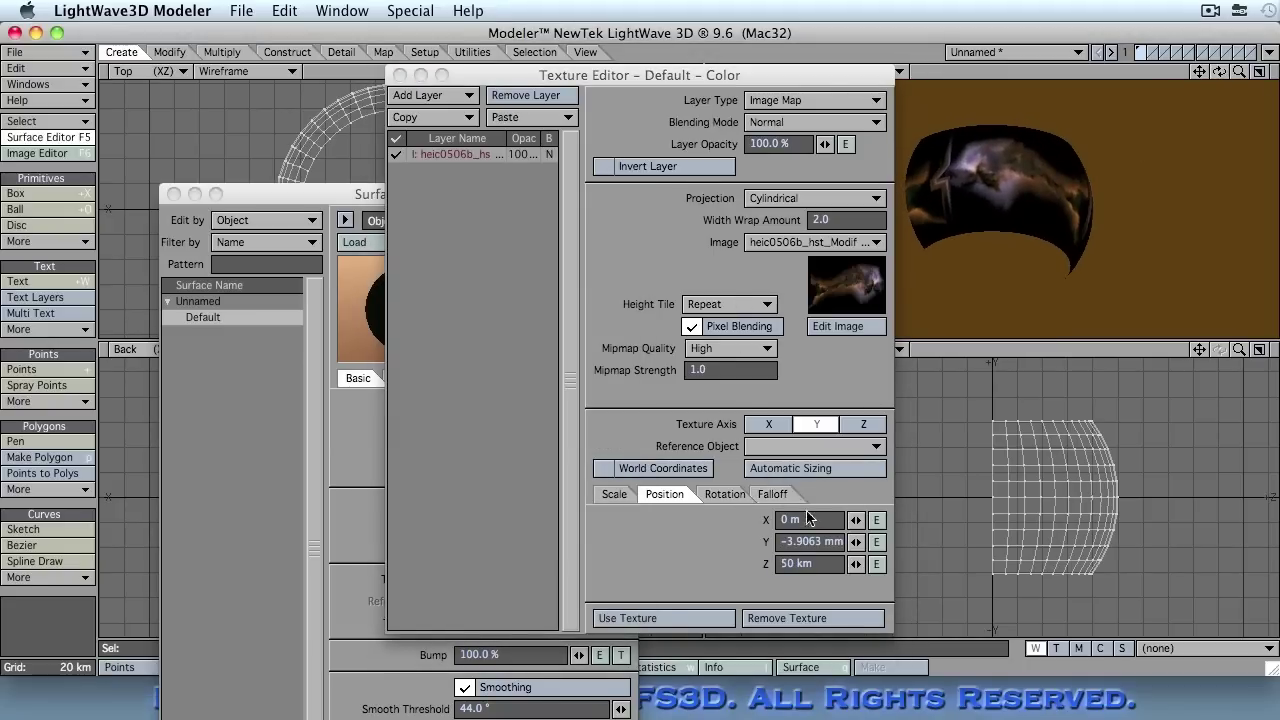
pyautogui.click(808, 519)
pyautogui.click(806, 519)
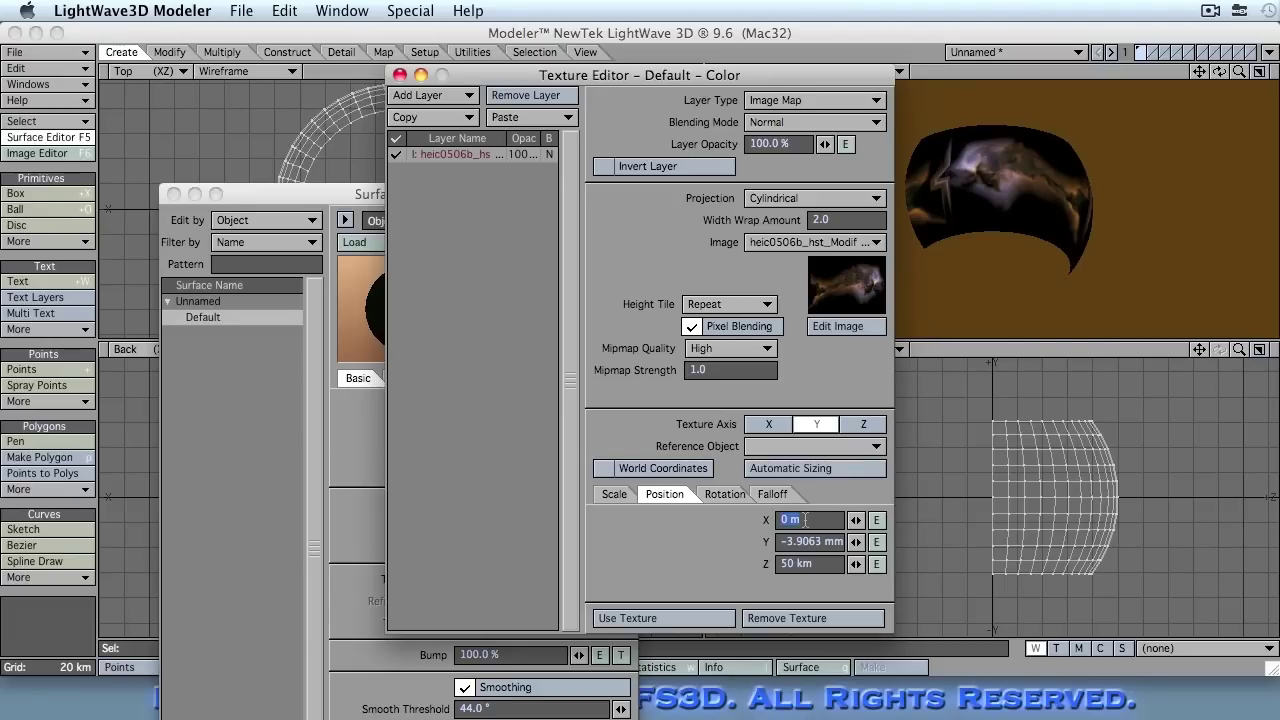
pyautogui.press('Tab')
pyautogui.write('0')
pyautogui.press('Tab')
pyautogui.write('0')
pyautogui.press('Tab')
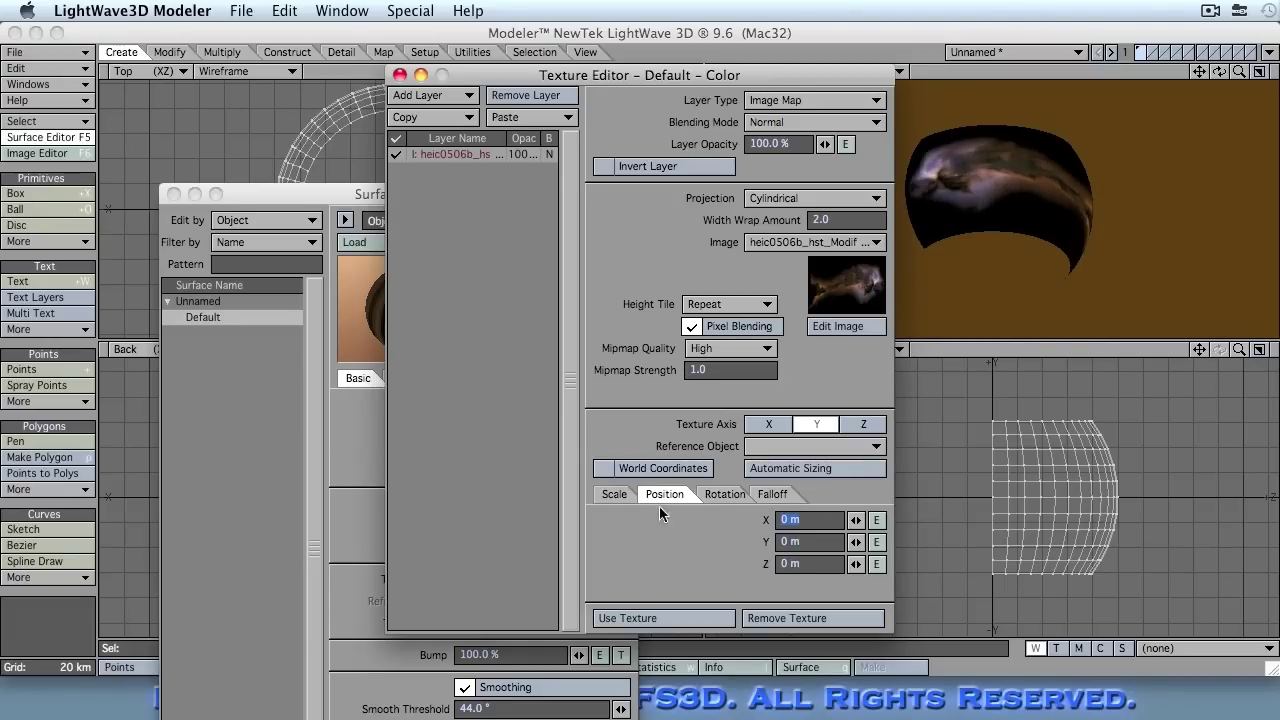
# Step: Try a 0° heading rotation on the texture, then set it back to 90°
pyautogui.click(723, 494)
pyautogui.click(810, 520)
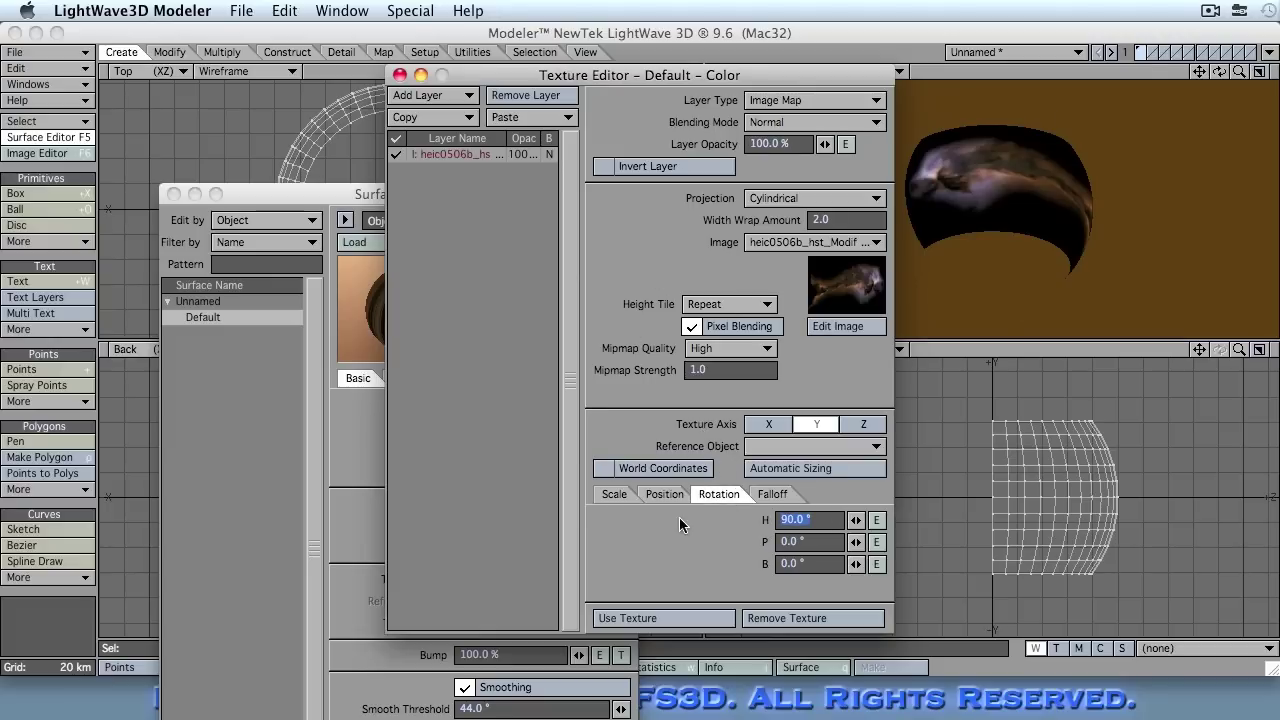
pyautogui.write('0')
pyautogui.press('Tab')
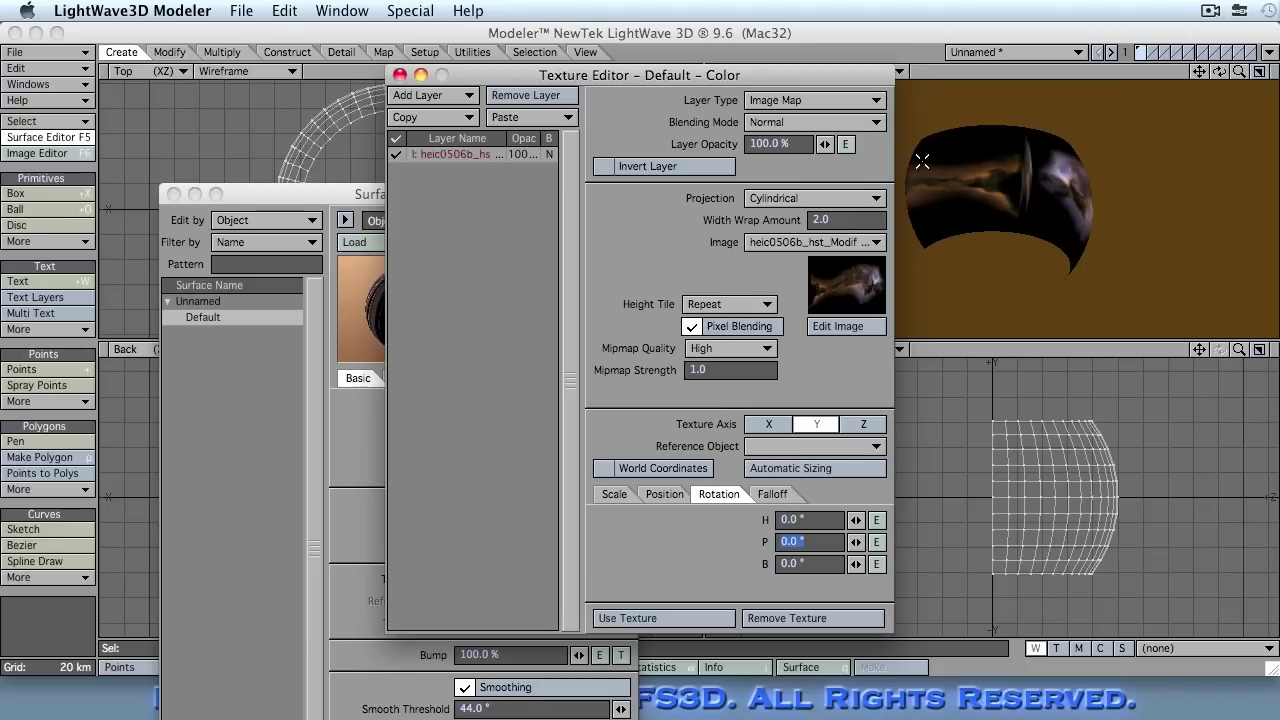
pyautogui.click(1127, 113)
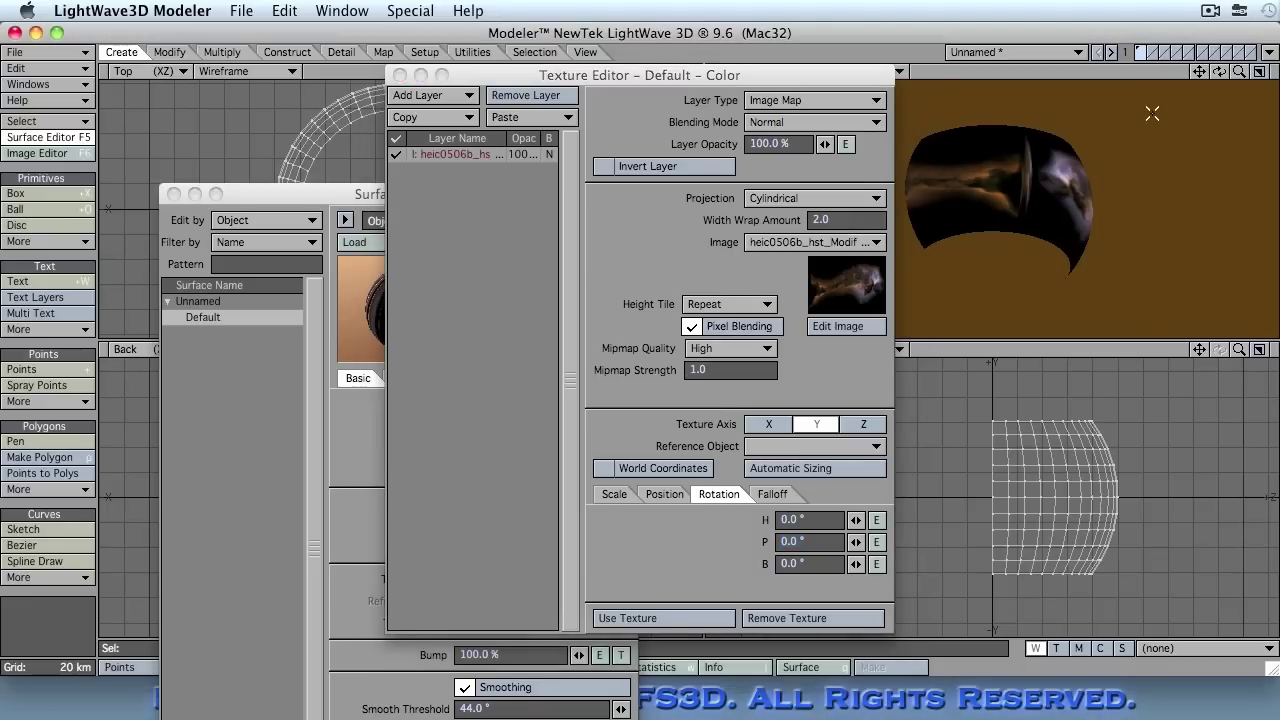
pyautogui.moveTo(1219, 71)
pyautogui.mouseDown()
pyautogui.moveTo(1232, 72)
pyautogui.moveTo(1210, 72)
pyautogui.mouseUp()
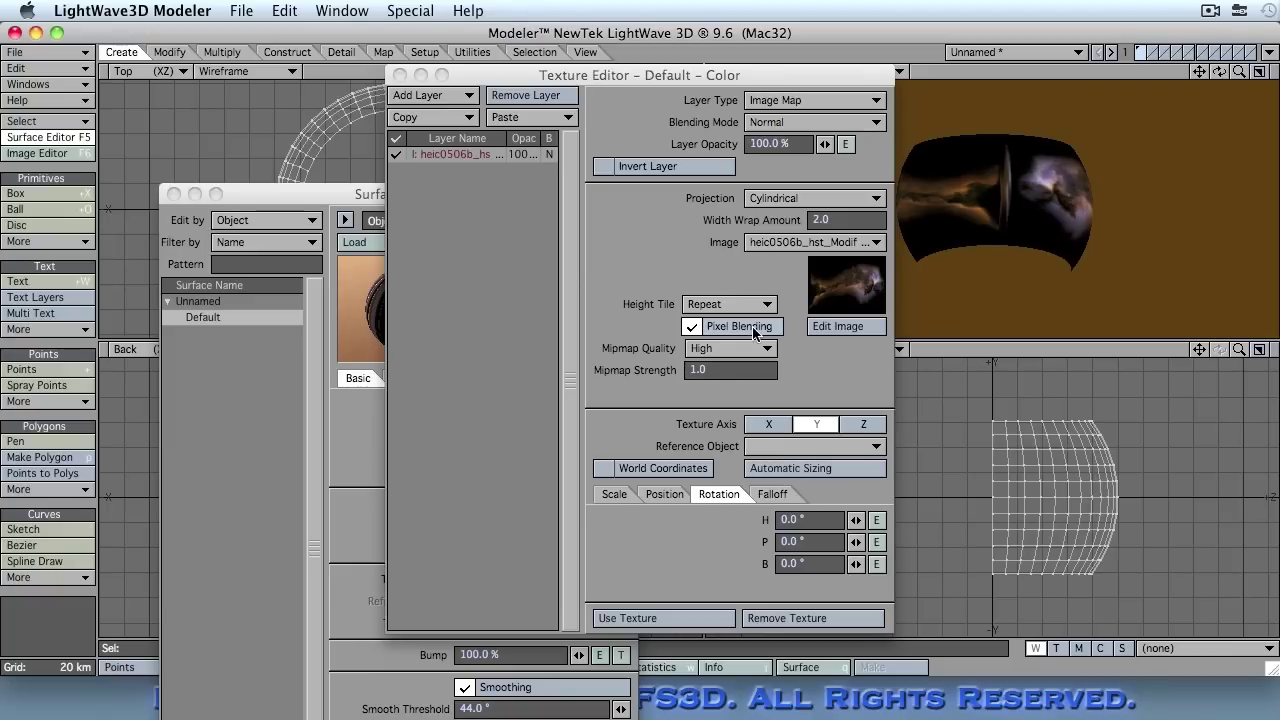
pyautogui.click(712, 522)
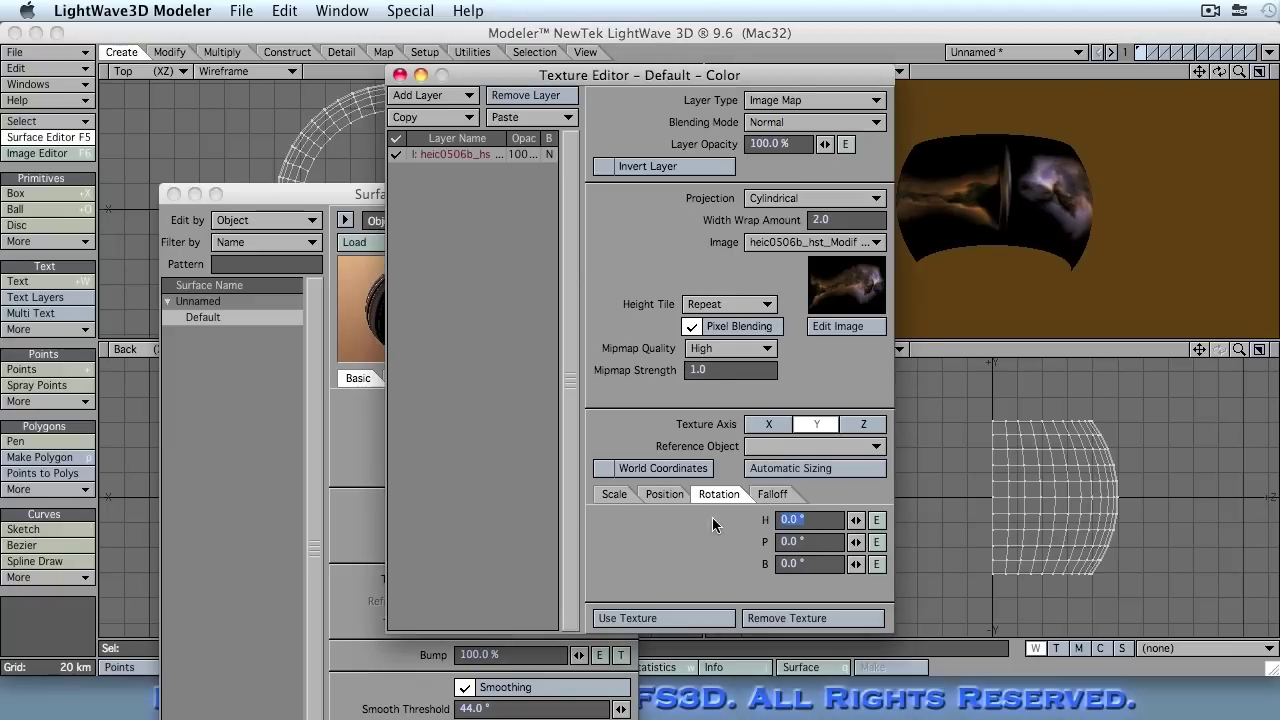
pyautogui.write('9')
pyautogui.press('Tab')
pyautogui.write('0')
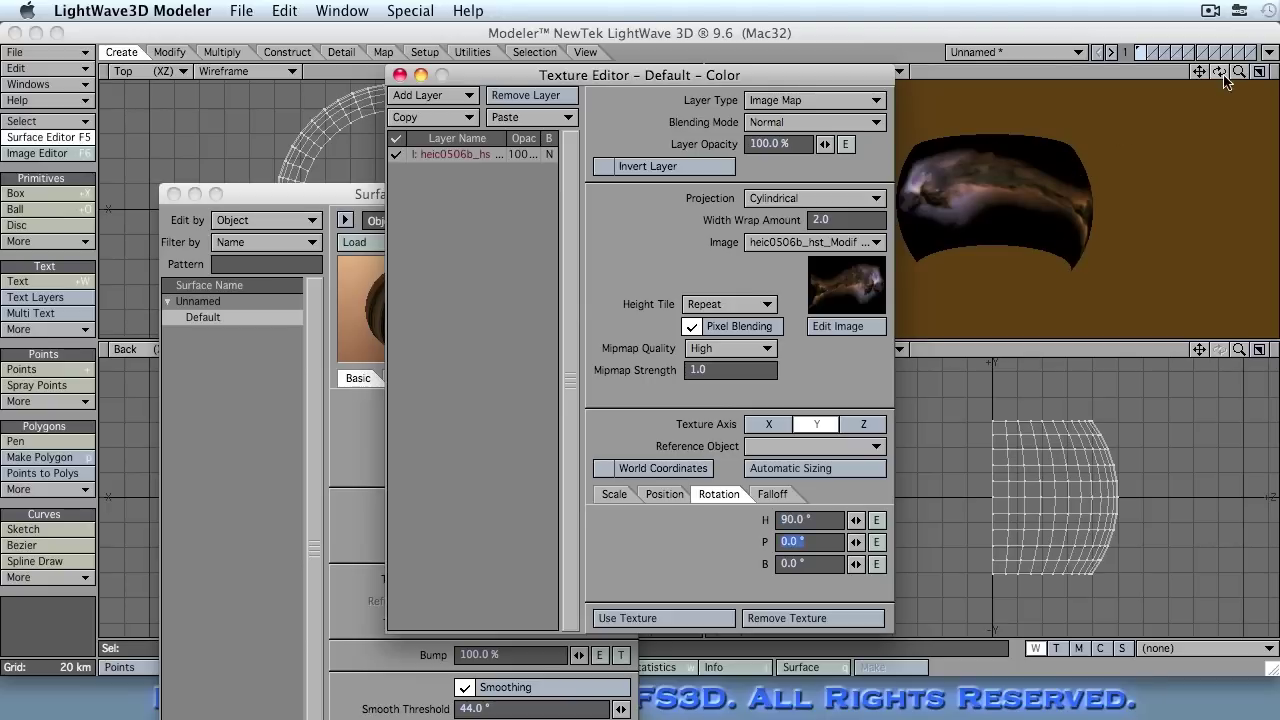
pyautogui.moveTo(1219, 71); pyautogui.dragTo(1224, 76)
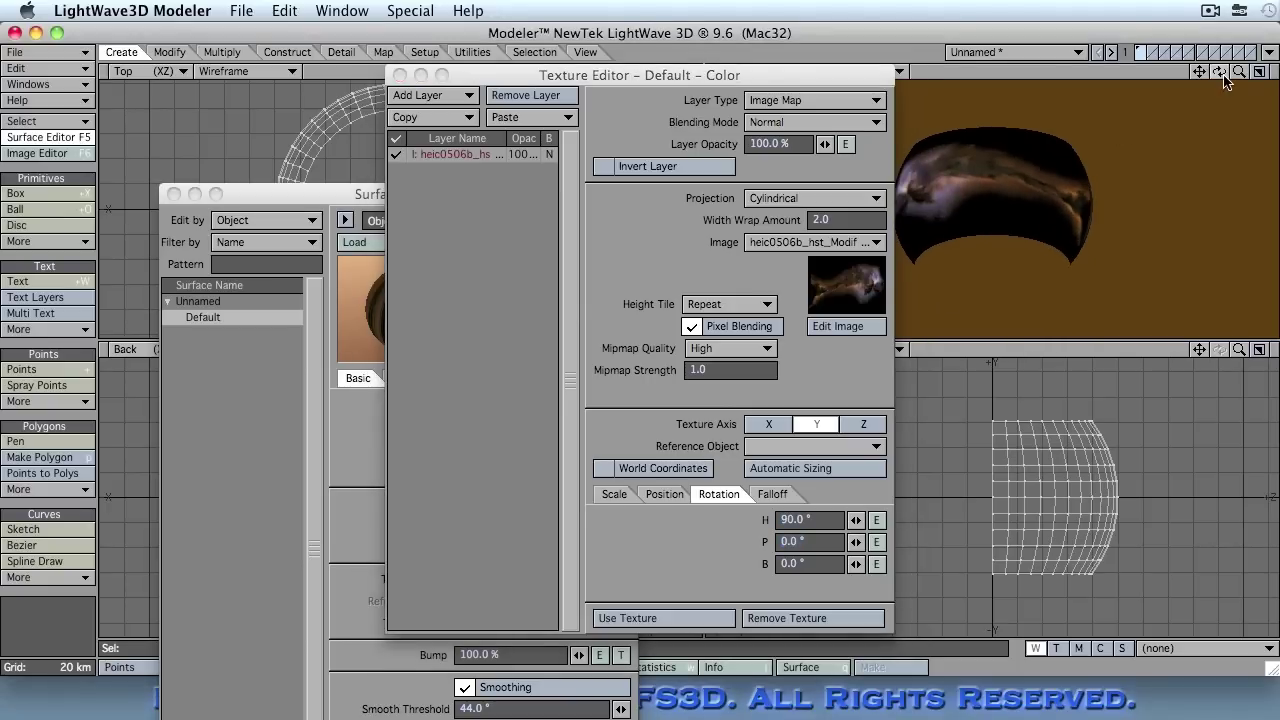
# Step: Copy the Color texture layer and paste it over the Transparency texture layer
pyautogui.click(418, 118)
pyautogui.click(420, 122)
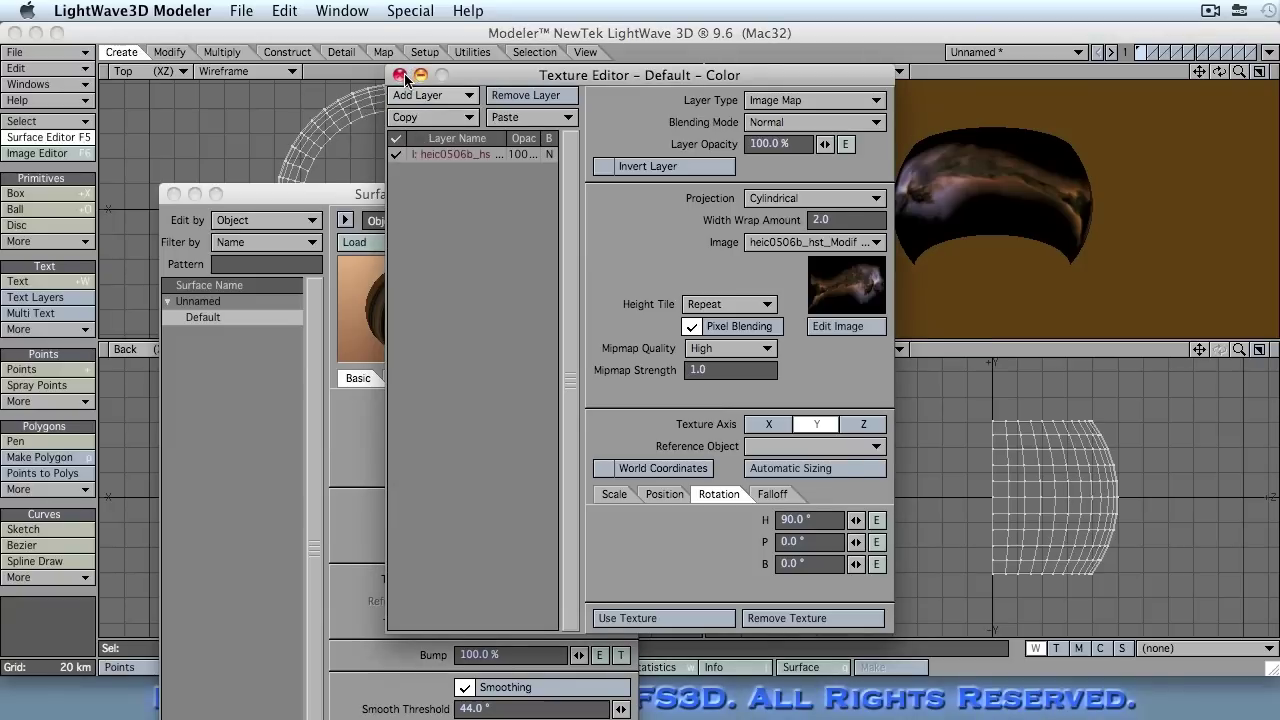
pyautogui.click(400, 75)
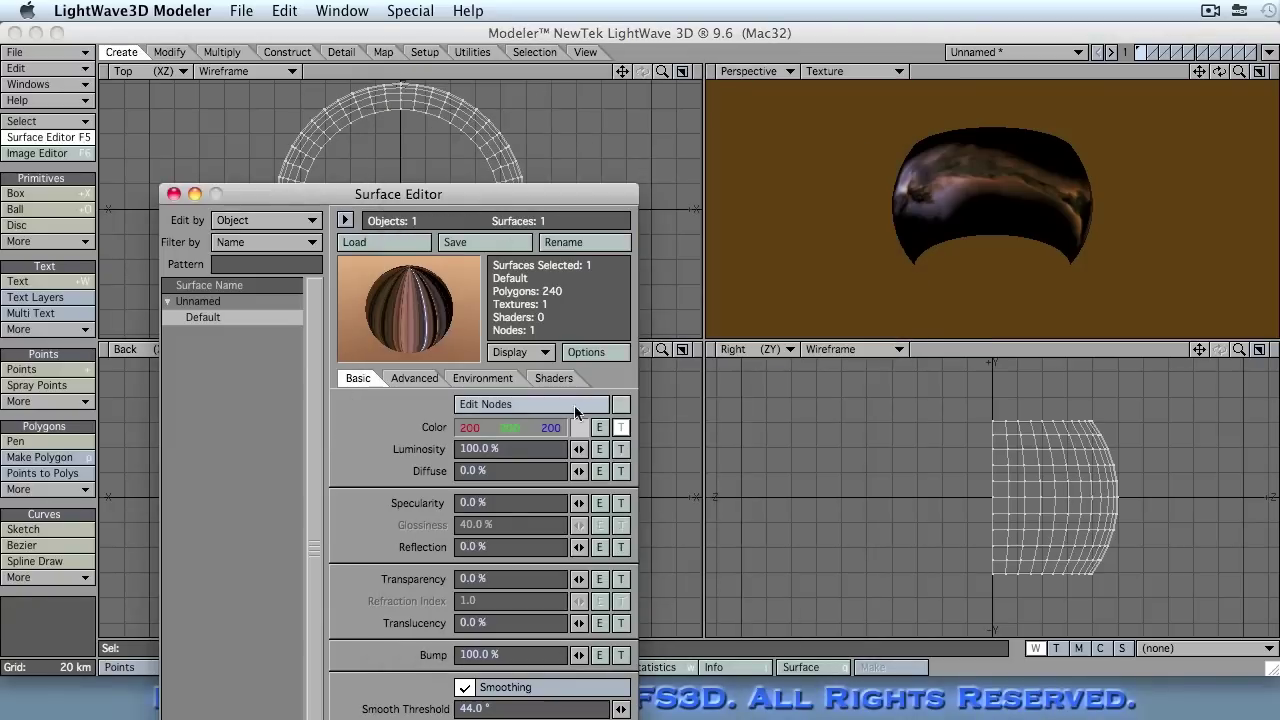
pyautogui.click(621, 579)
pyautogui.click(525, 118)
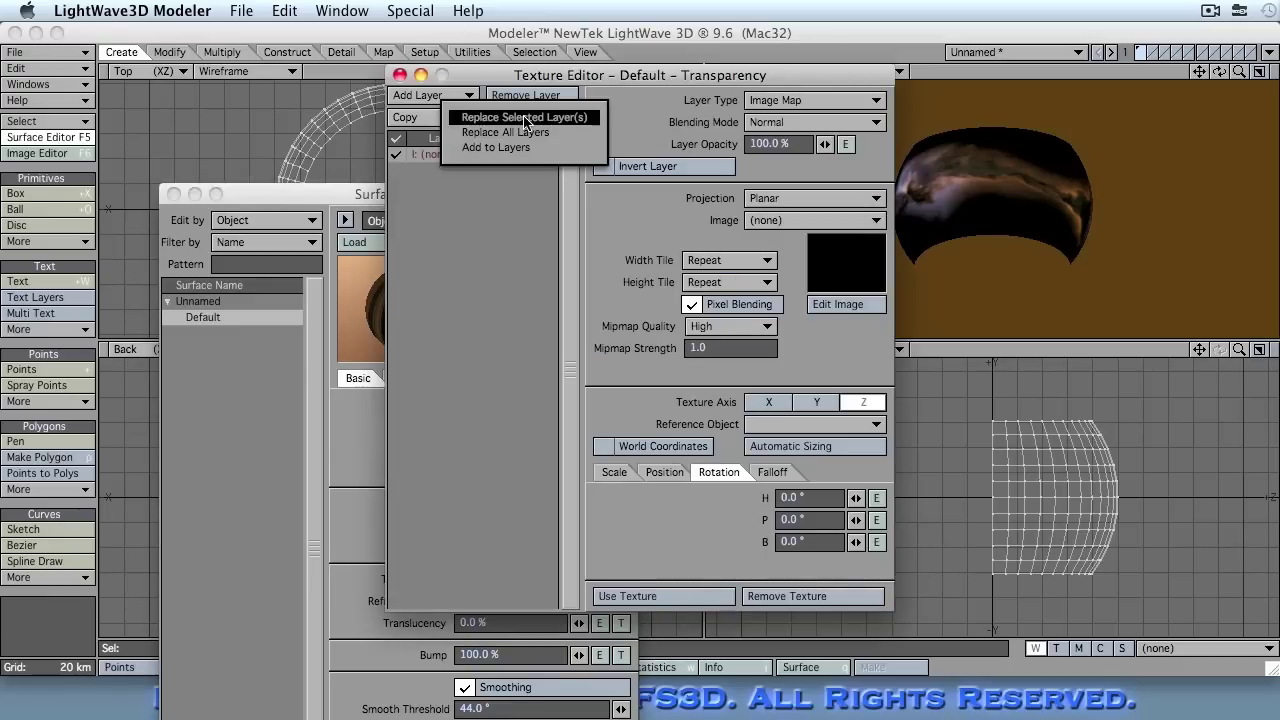
pyautogui.click(524, 118)
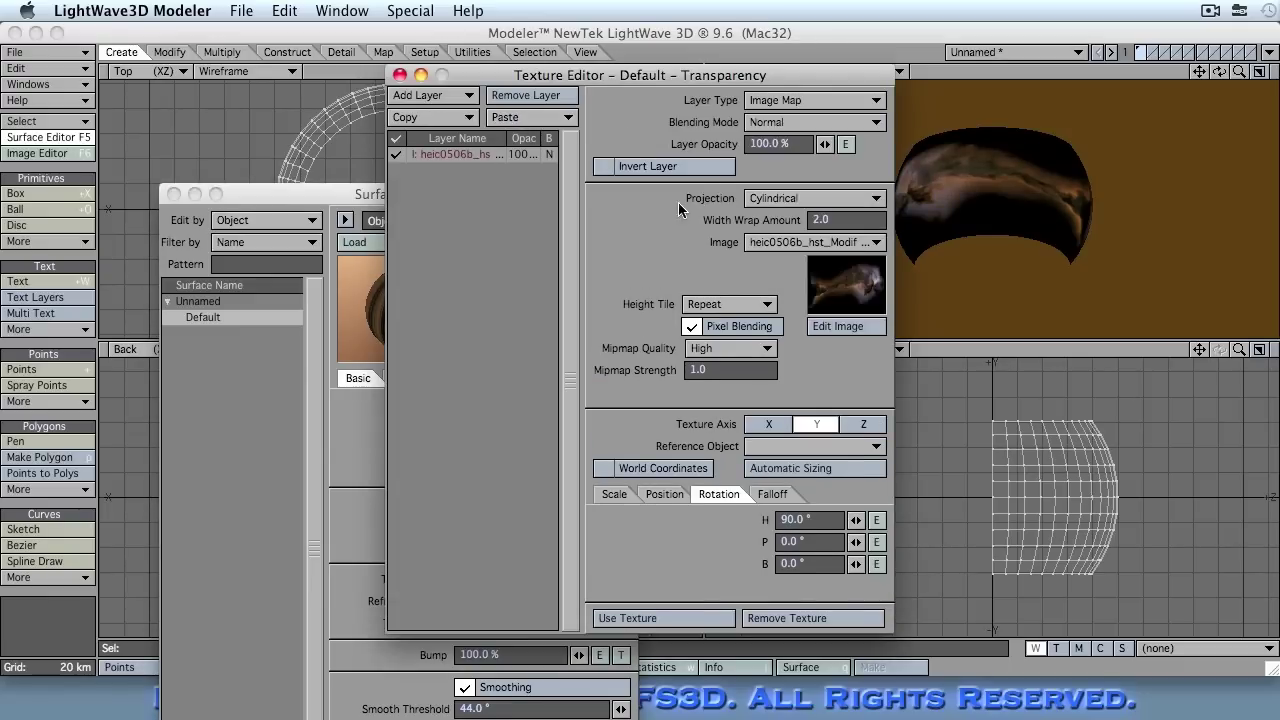
# Step: Load heic0506b_hst_Trans.jpg as the transparency image and apply the texture
pyautogui.click(815, 242)
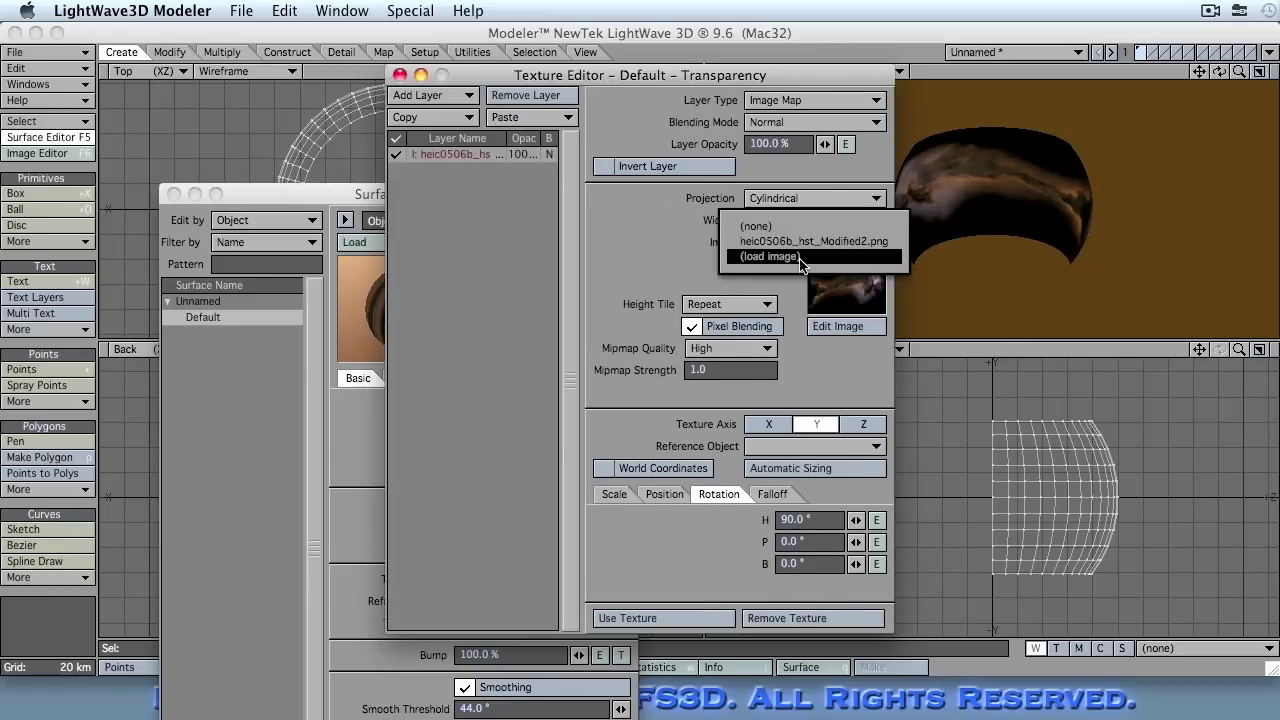
pyautogui.click(800, 257)
pyautogui.click(786, 327)
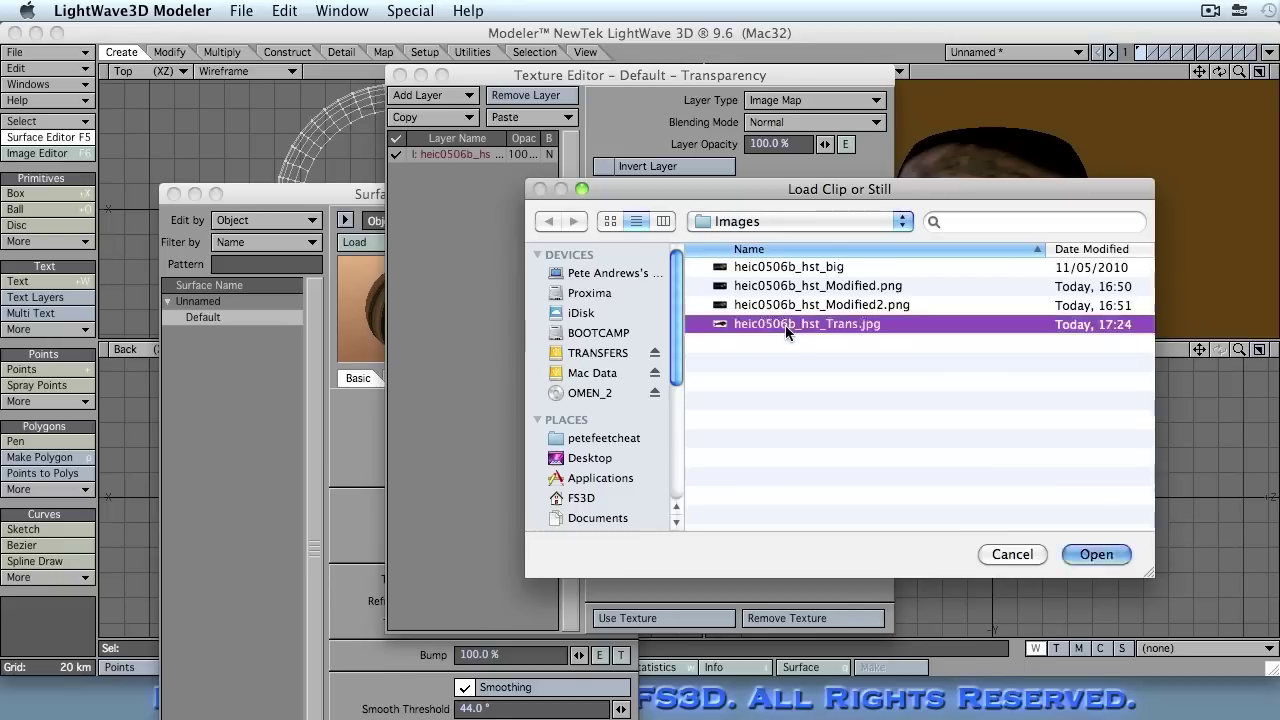
pyautogui.doubleClick(786, 327)
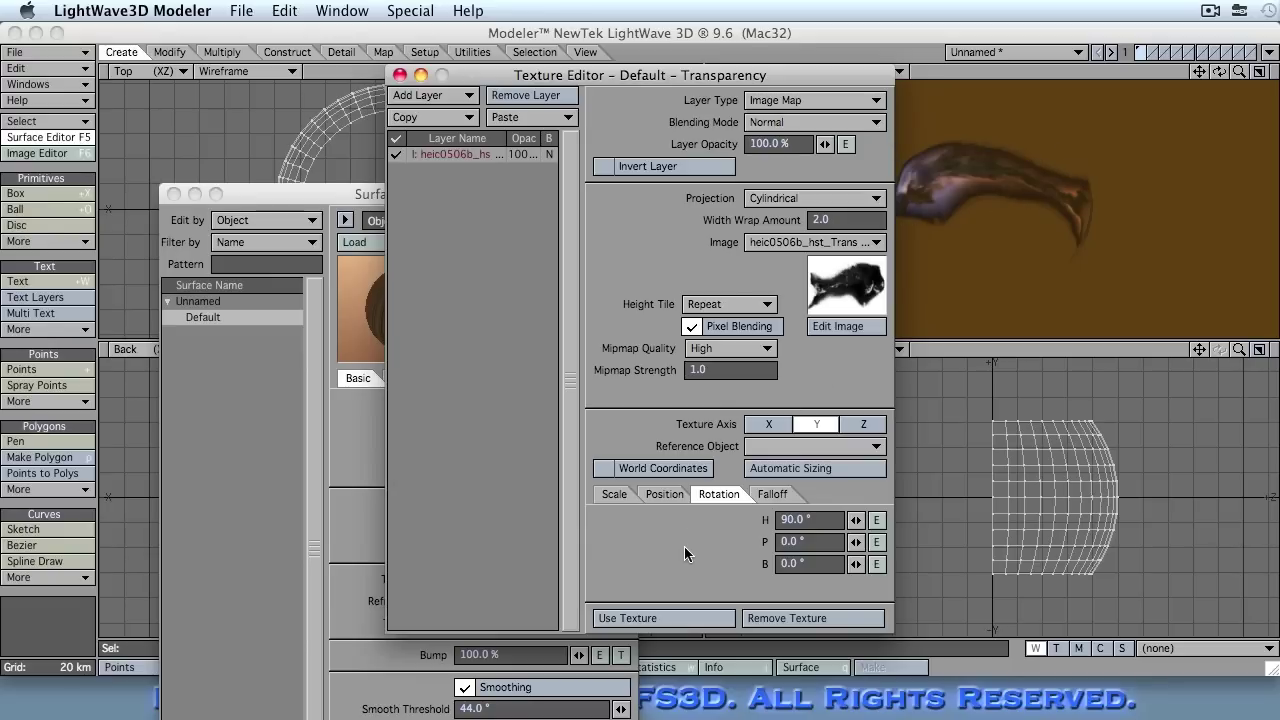
pyautogui.click(675, 620)
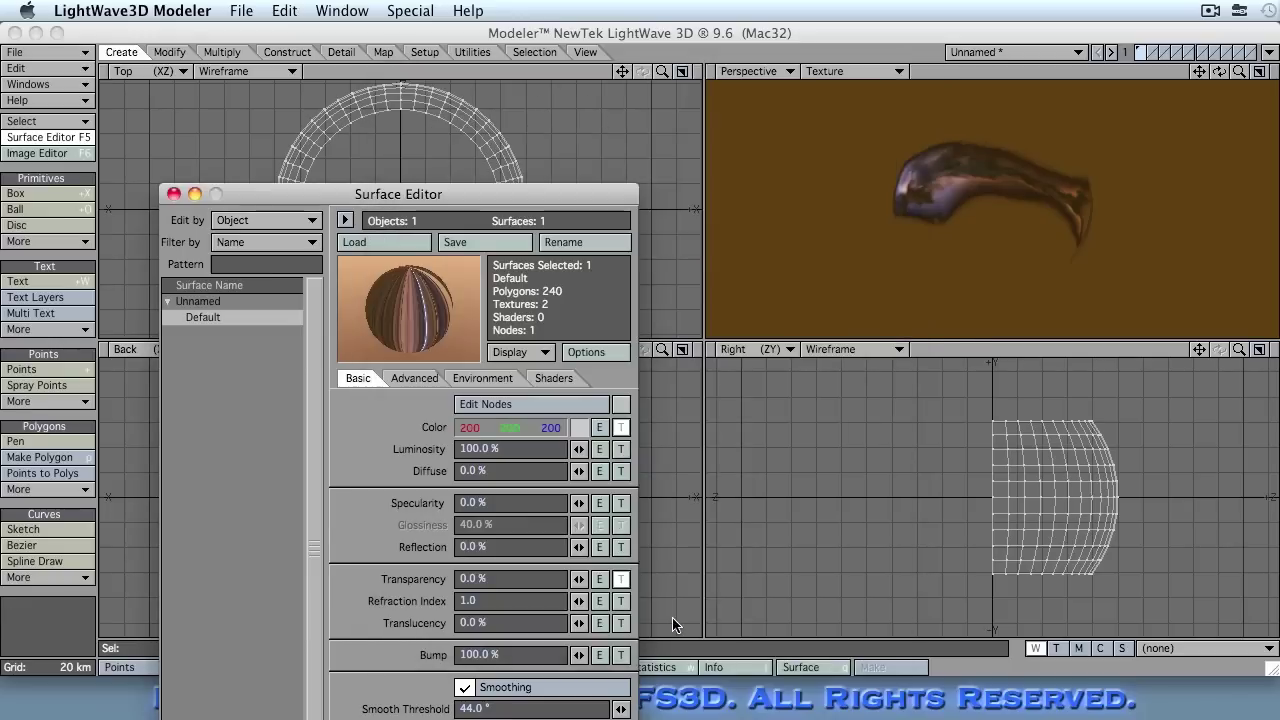
# Step: Close the Surface Editor and direct Save Object As to the Nebula Crescent Objects folder
pyautogui.click(174, 194)
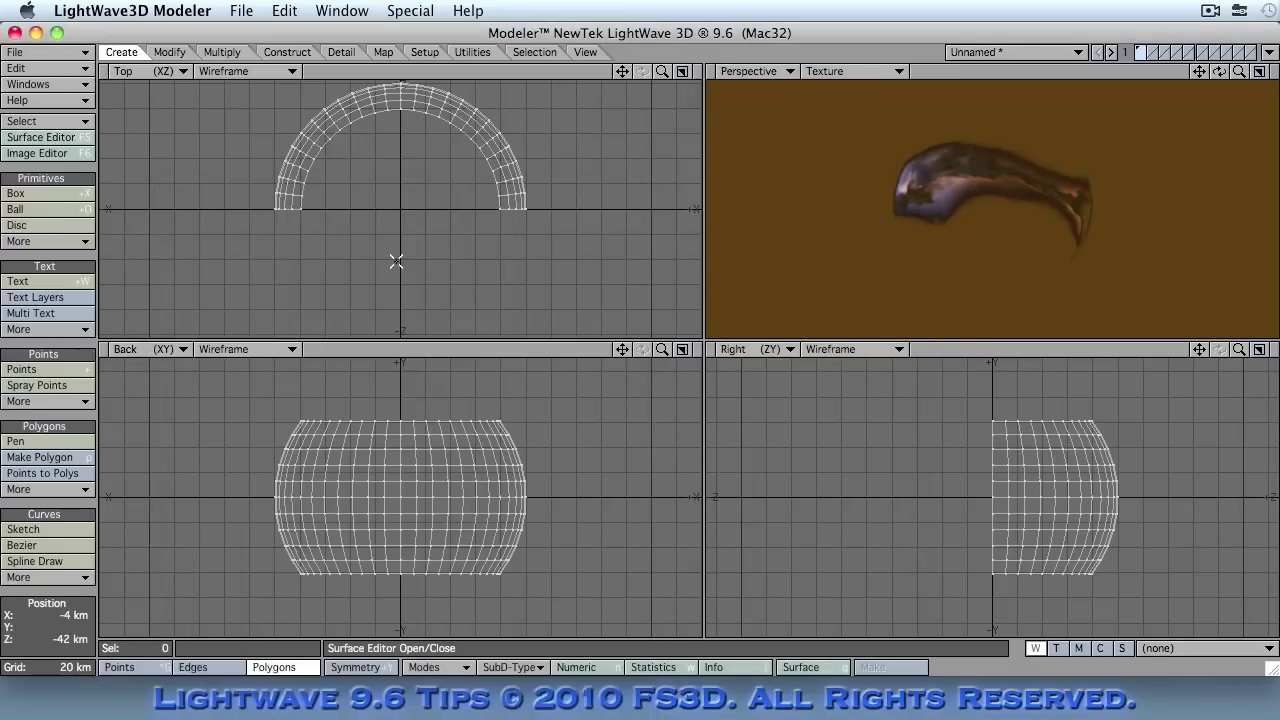
pyautogui.click(42, 52)
pyautogui.click(78, 117)
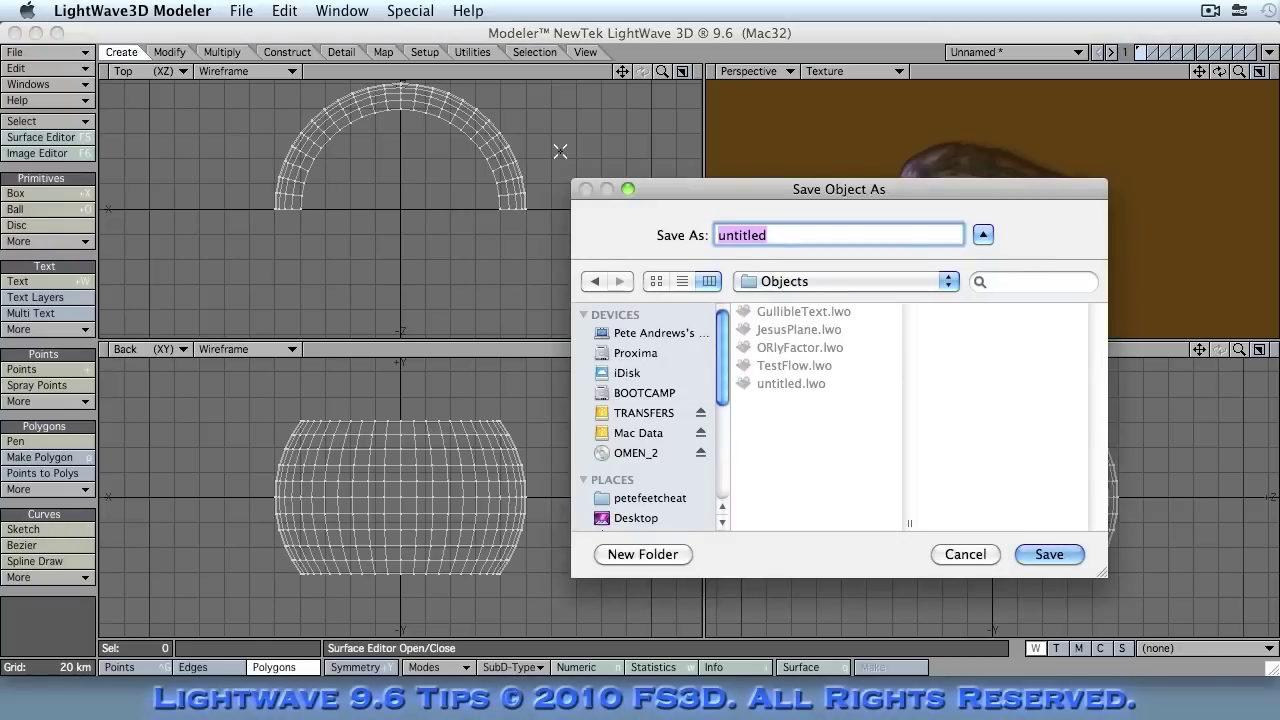
pyautogui.click(810, 282)
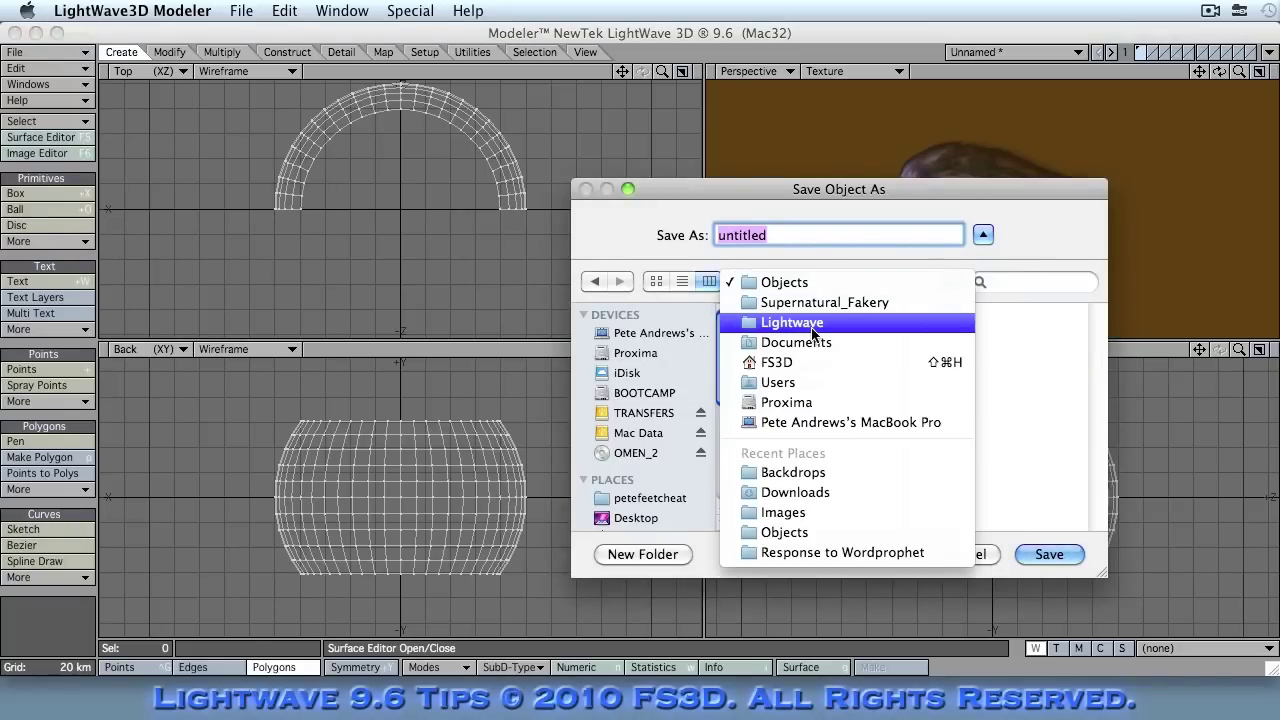
pyautogui.click(810, 324)
pyautogui.scroll(-2, 862, 385)
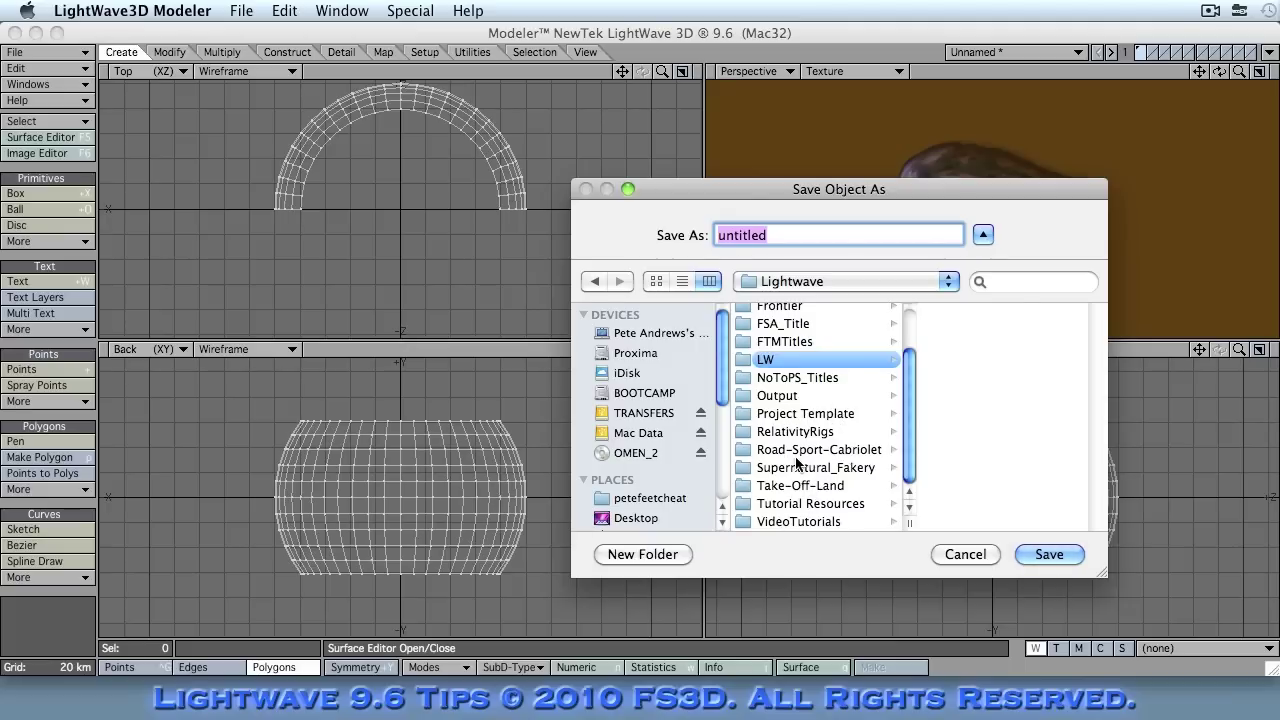
pyautogui.click(819, 521)
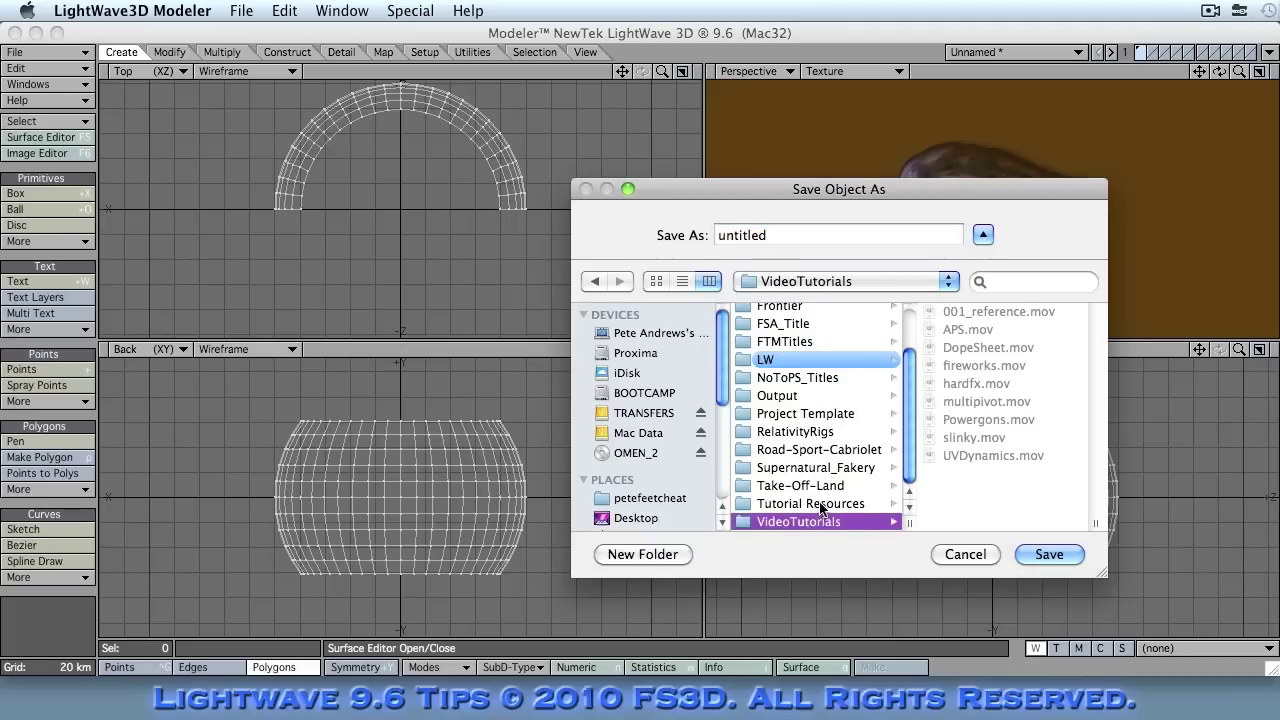
pyautogui.click(820, 503)
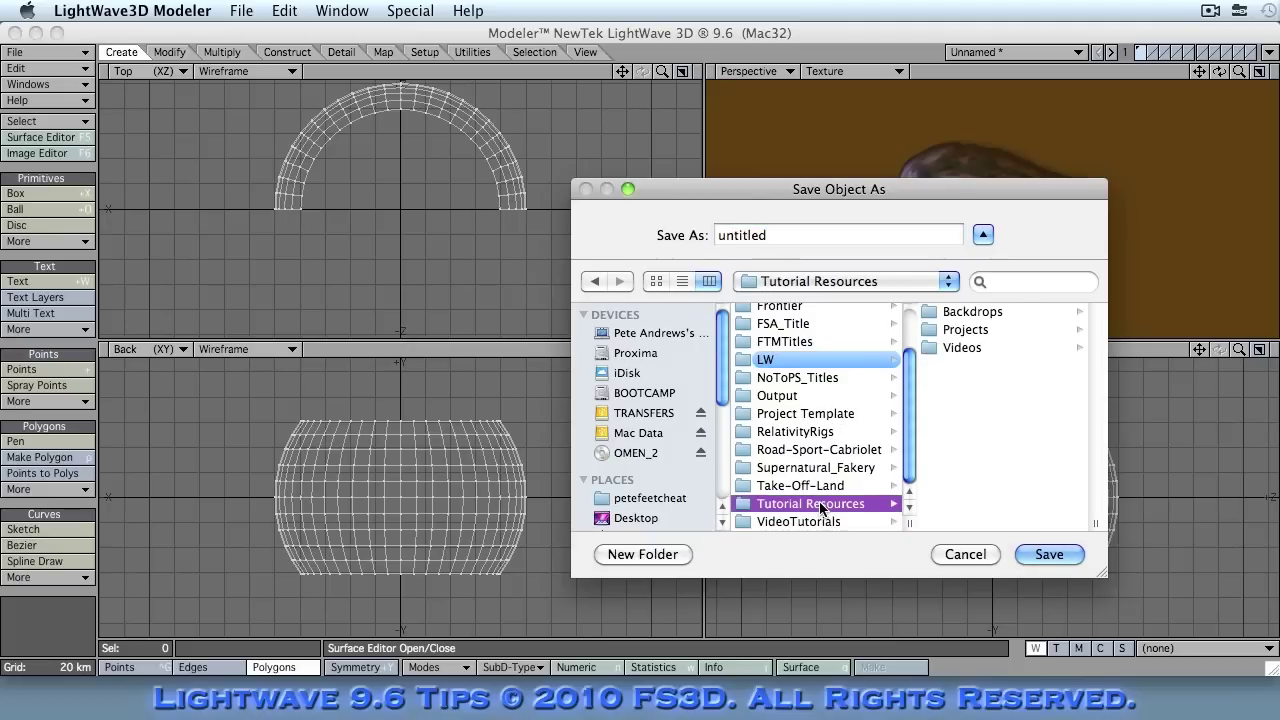
pyautogui.click(980, 336)
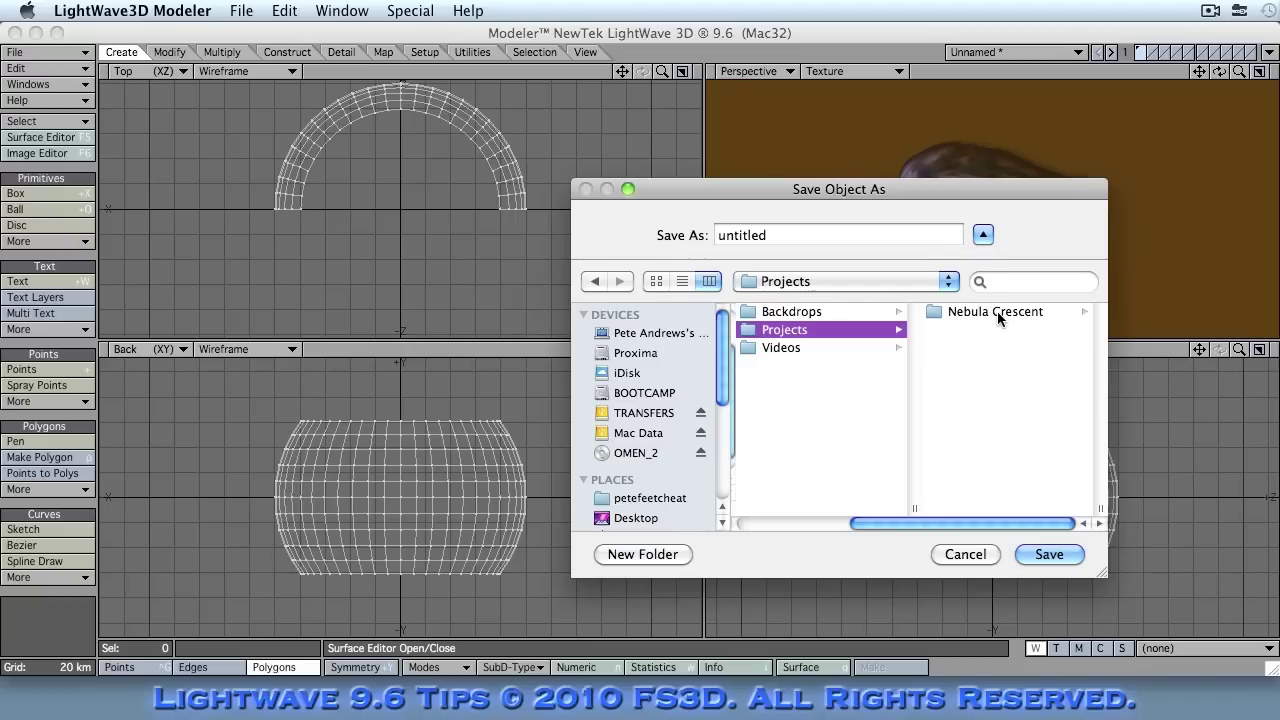
pyautogui.click(997, 311)
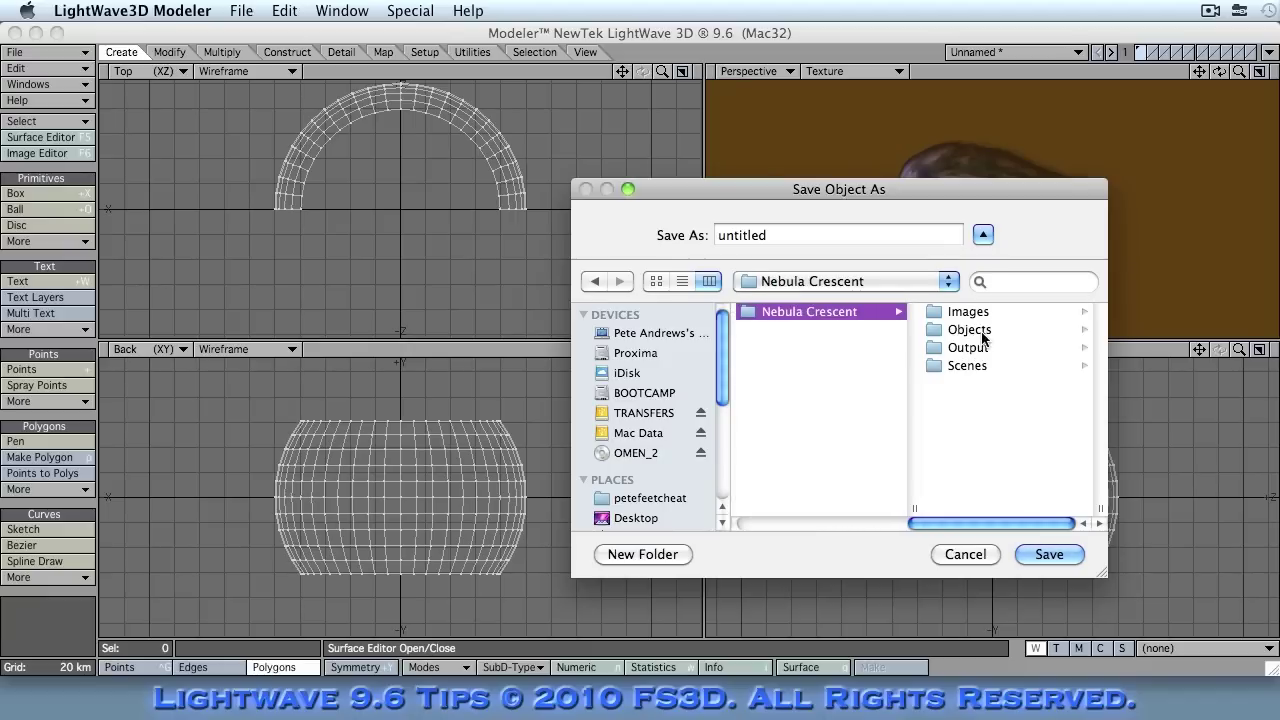
pyautogui.click(979, 327)
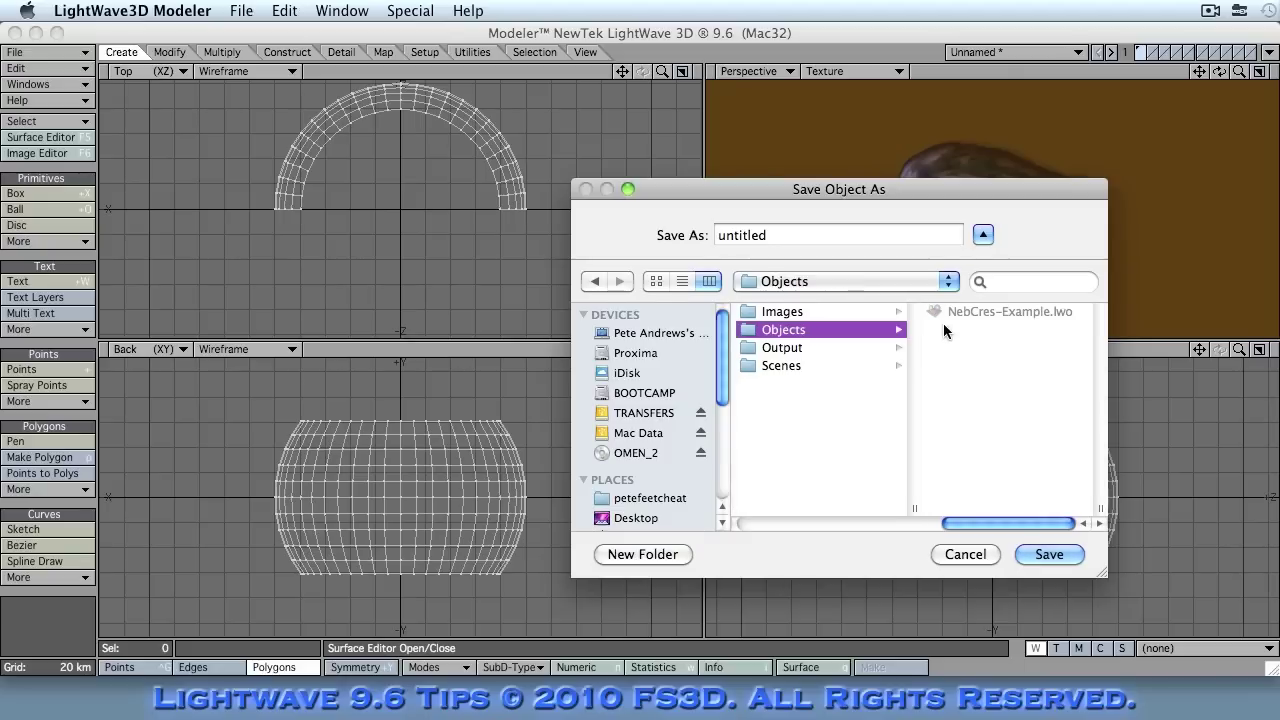
# Step: Save the object as NebulaCrescent and send it to Layout
pyautogui.click(808, 234)
pyautogui.moveTo(800, 236); pyautogui.dragTo(592, 234)
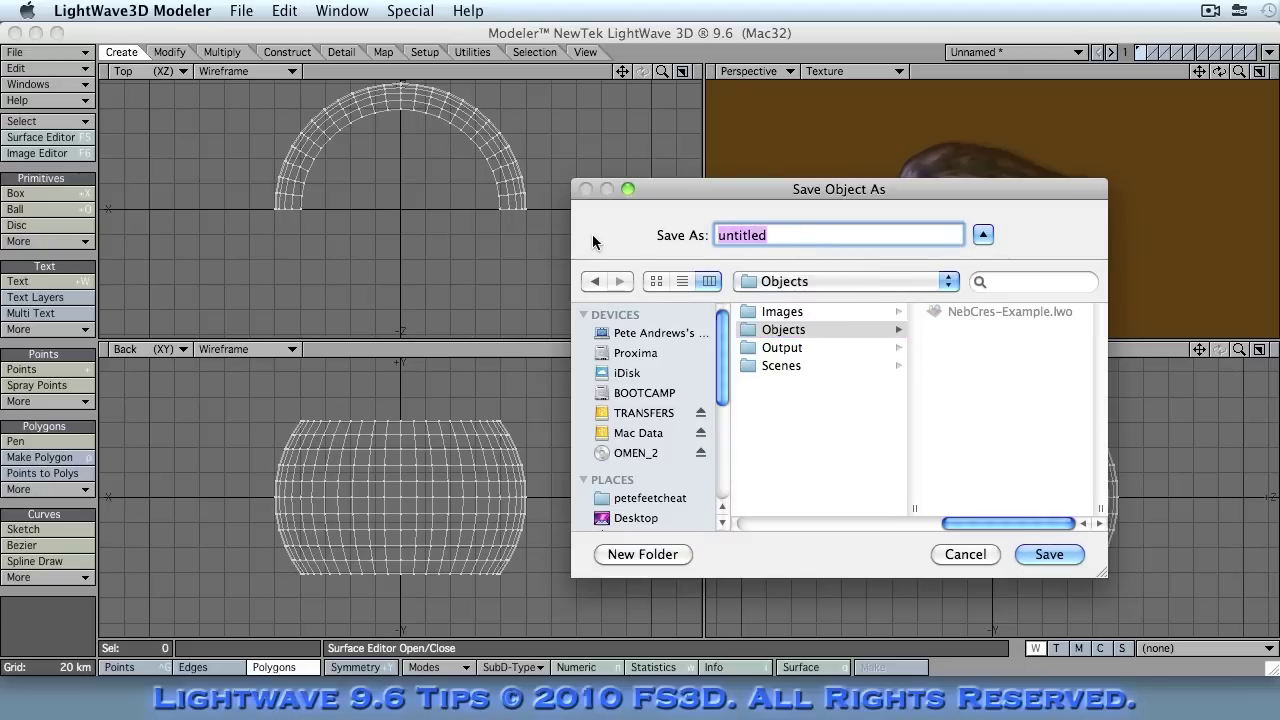
pyautogui.write('NebulaCrescent')
pyautogui.press('Return')
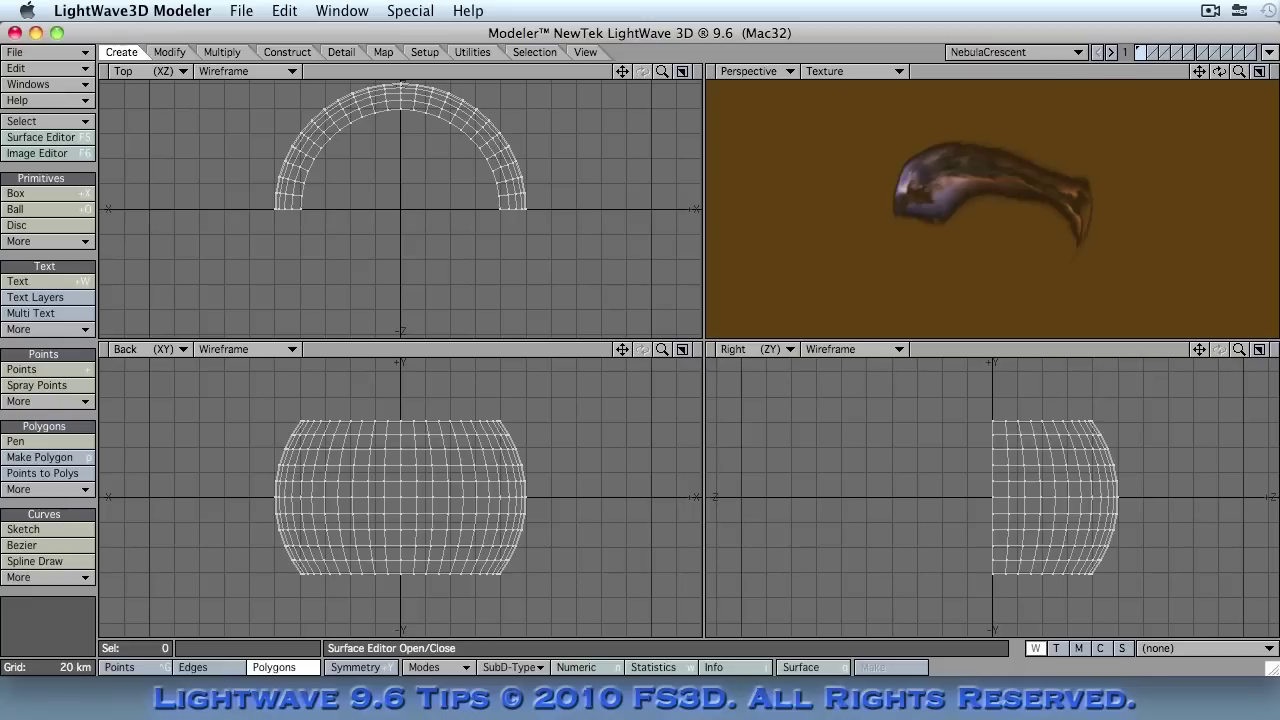
pyautogui.click(1270, 52)
pyautogui.click(1270, 80)
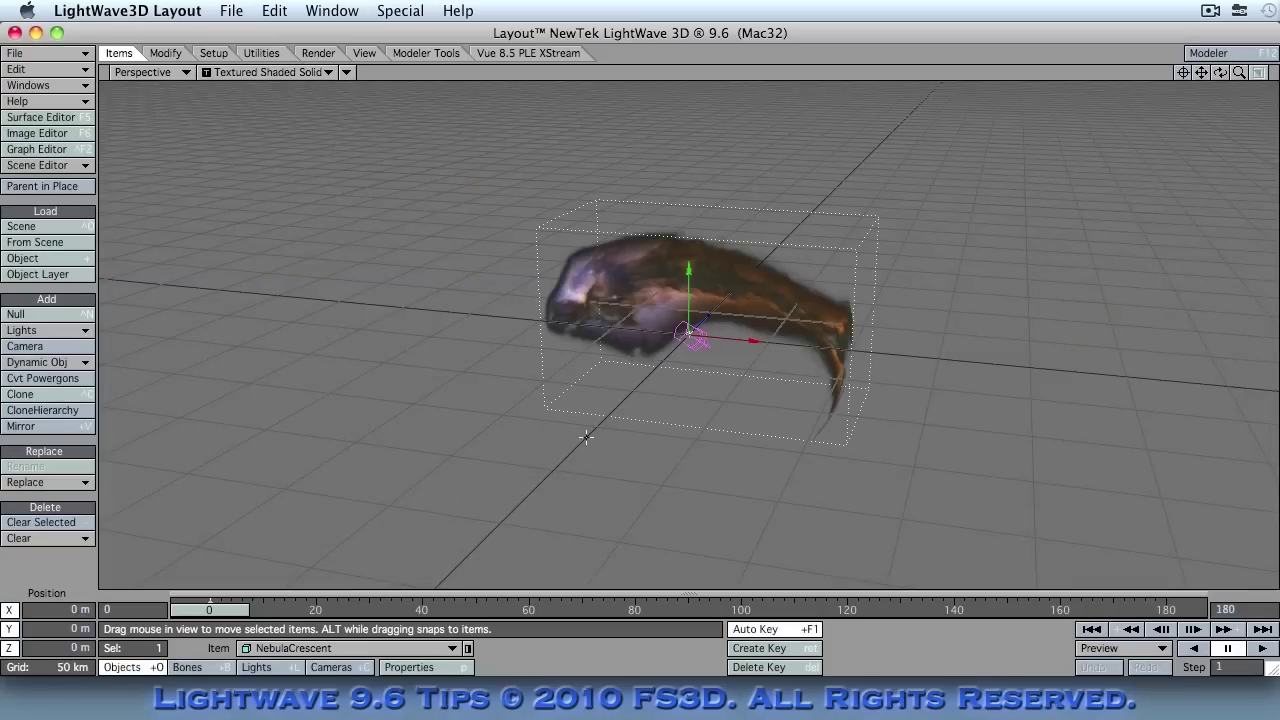
# Step: Look through Camera View and set the camera's Y and Z positions to 0
pyautogui.press('6')
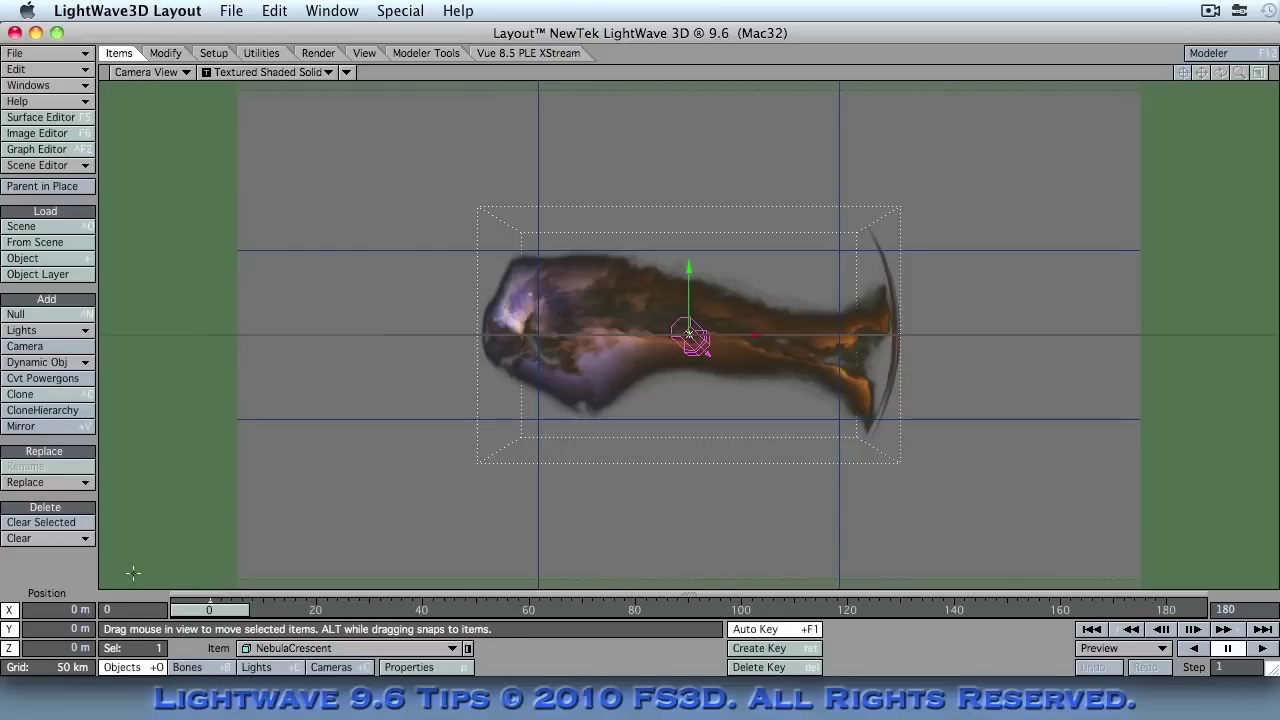
pyautogui.click(328, 667)
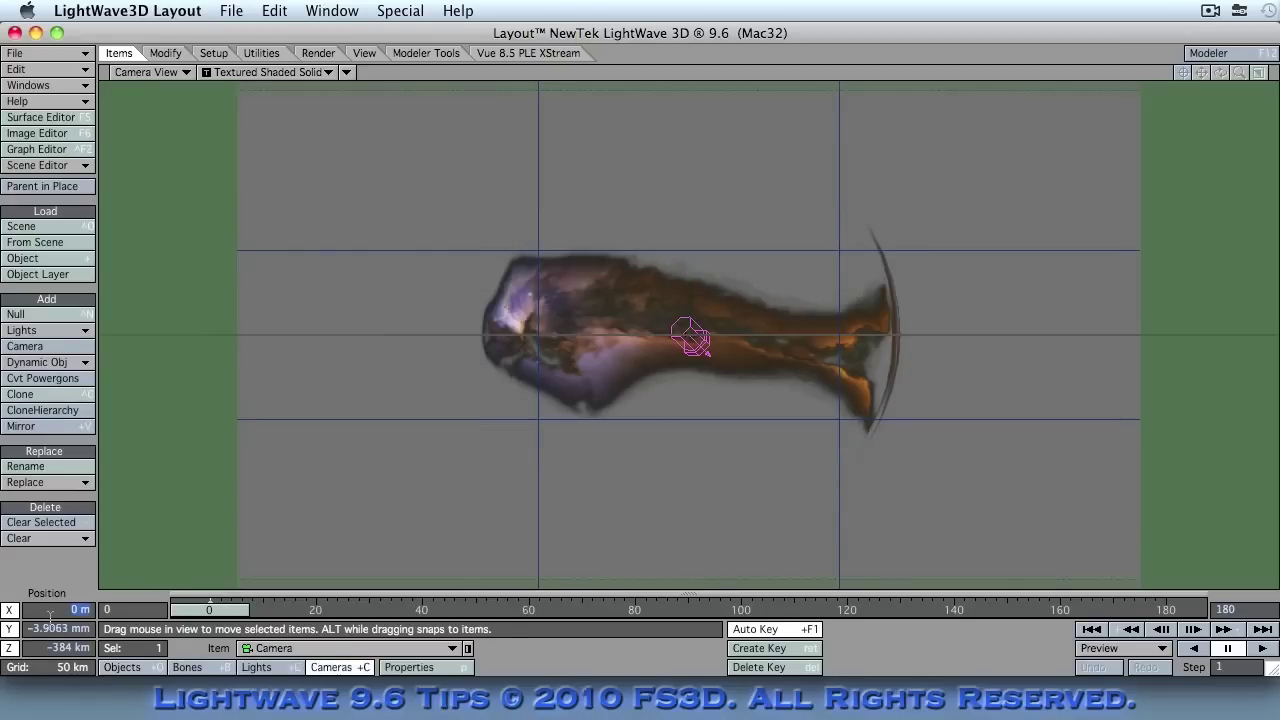
pyautogui.press('Tab')
pyautogui.write('0')
pyautogui.press('Tab')
pyautogui.write('0')
pyautogui.press('Return')
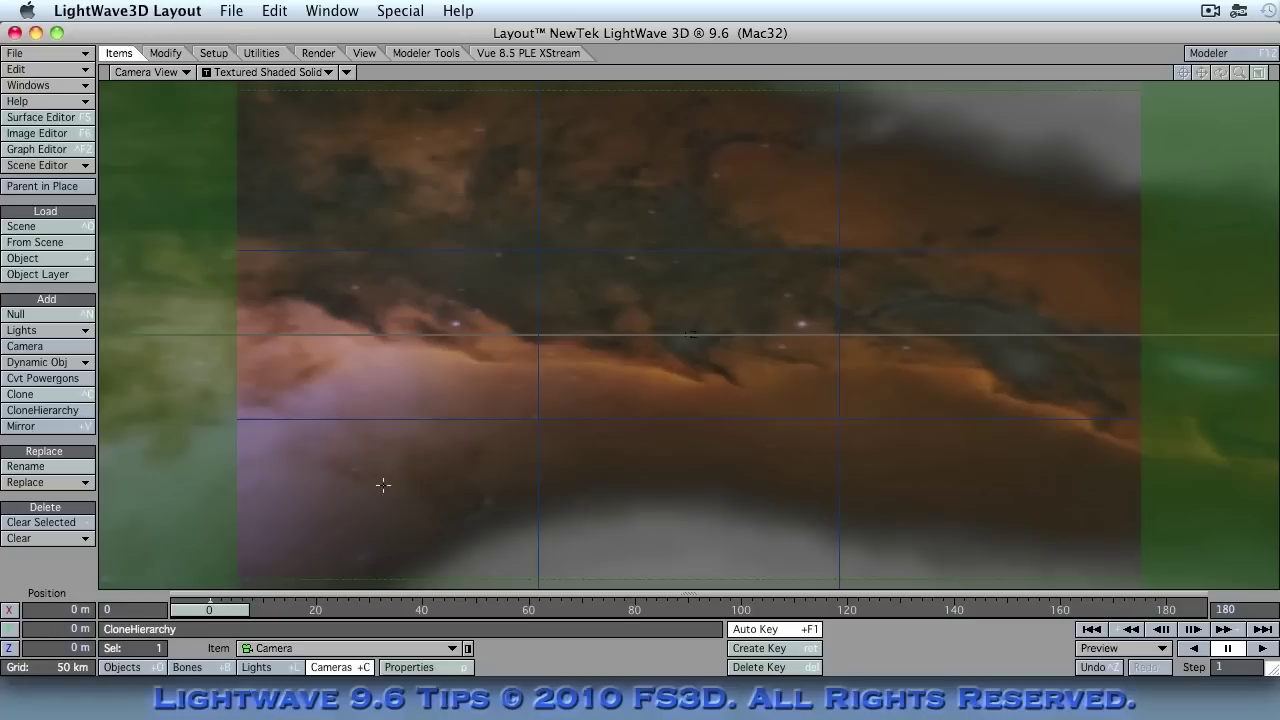
# Step: Rotate the camera to heading 79.8° and pitch 3.8°, facing the orange nebula region
pyautogui.press('y')
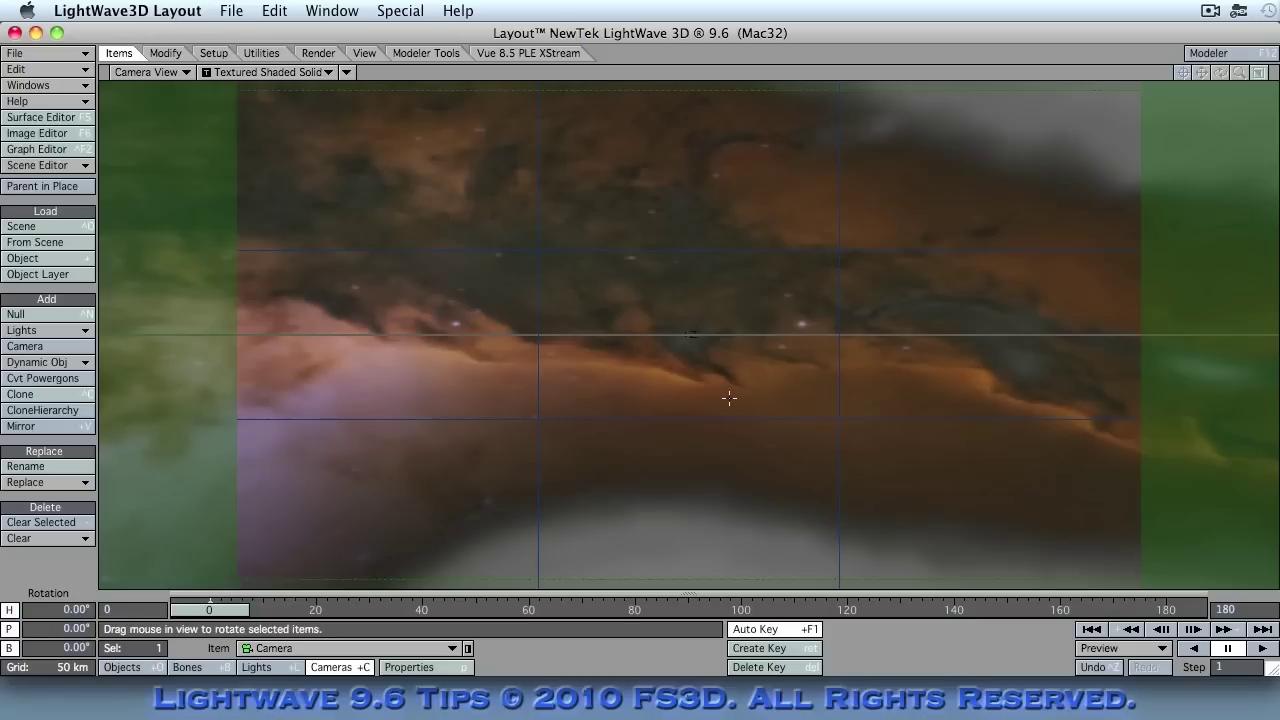
pyautogui.moveTo(690, 335); pyautogui.dragTo(190, 492)
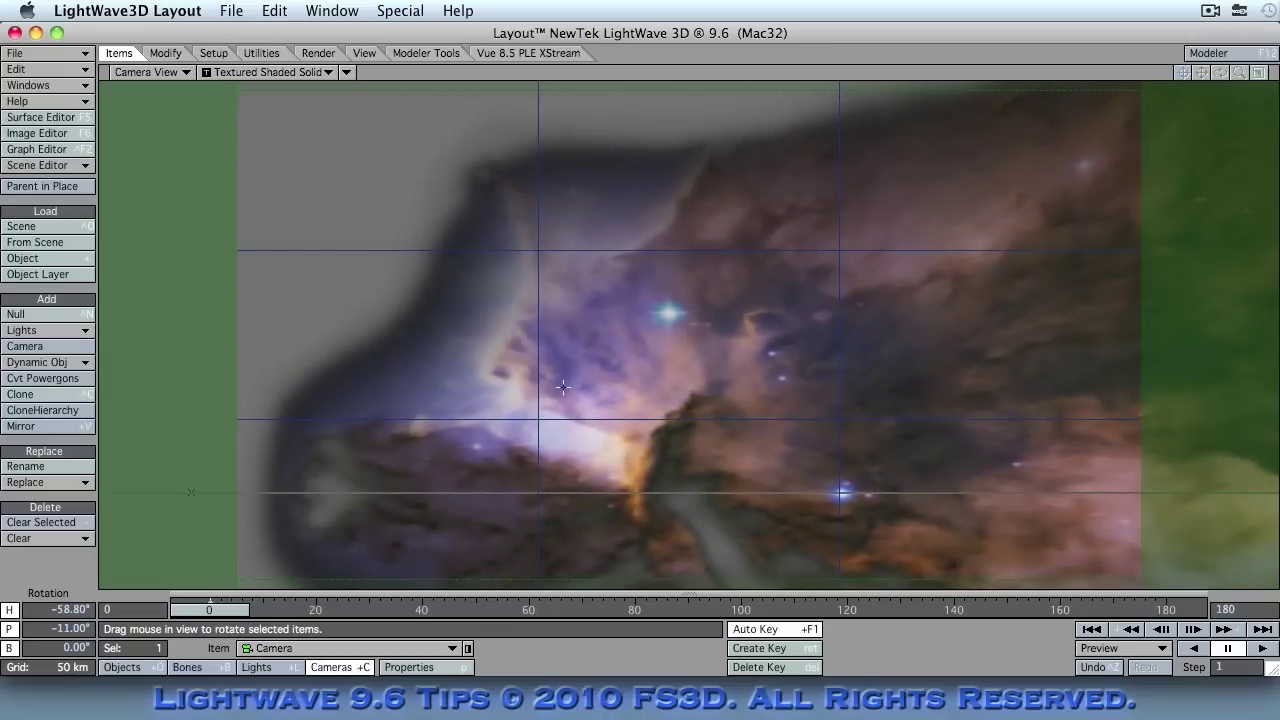
pyautogui.moveTo(563, 387); pyautogui.dragTo(513, 334)
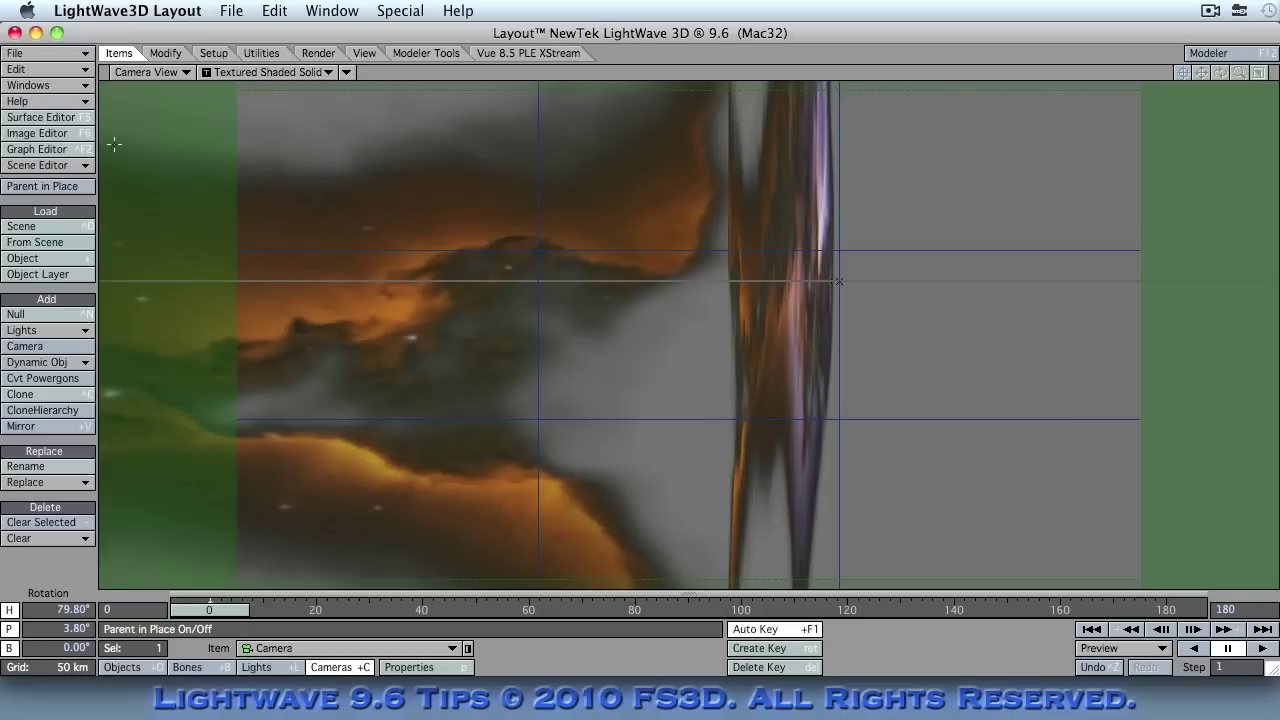
pyautogui.click(320, 54)
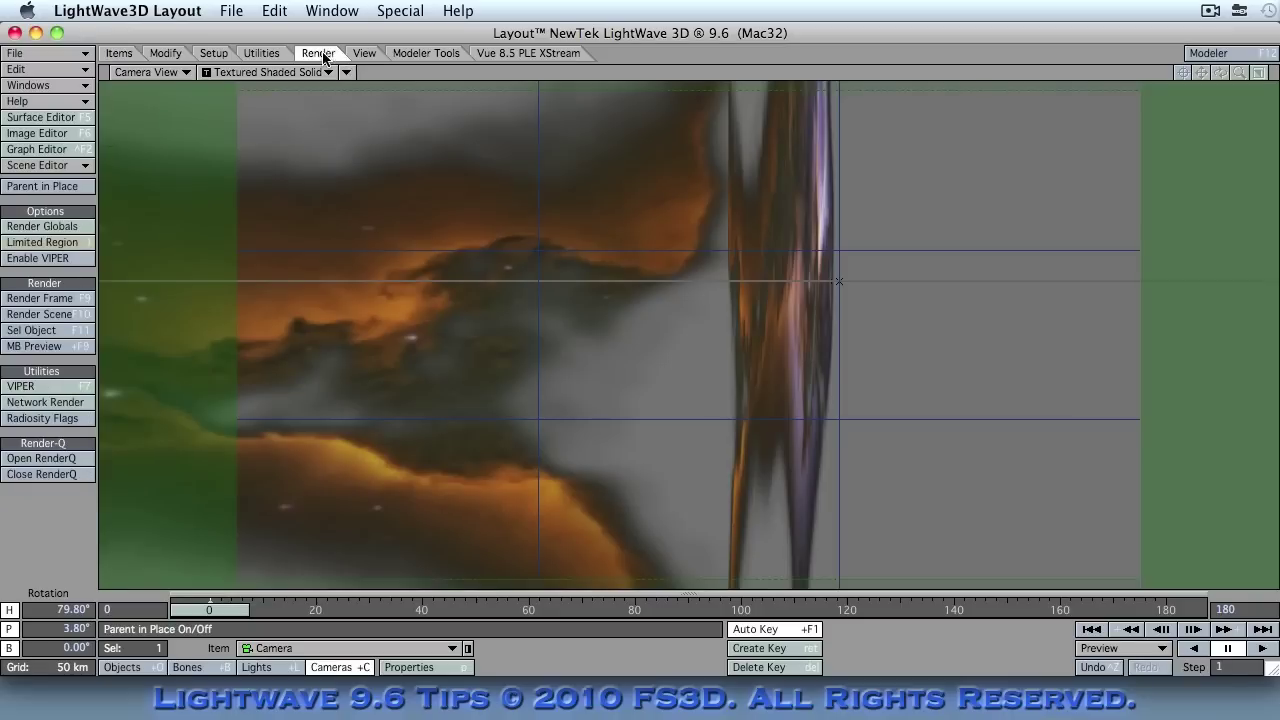
# Step: Review the render options page in Render Globals and close it
pyautogui.click(38, 226)
pyautogui.click(137, 238)
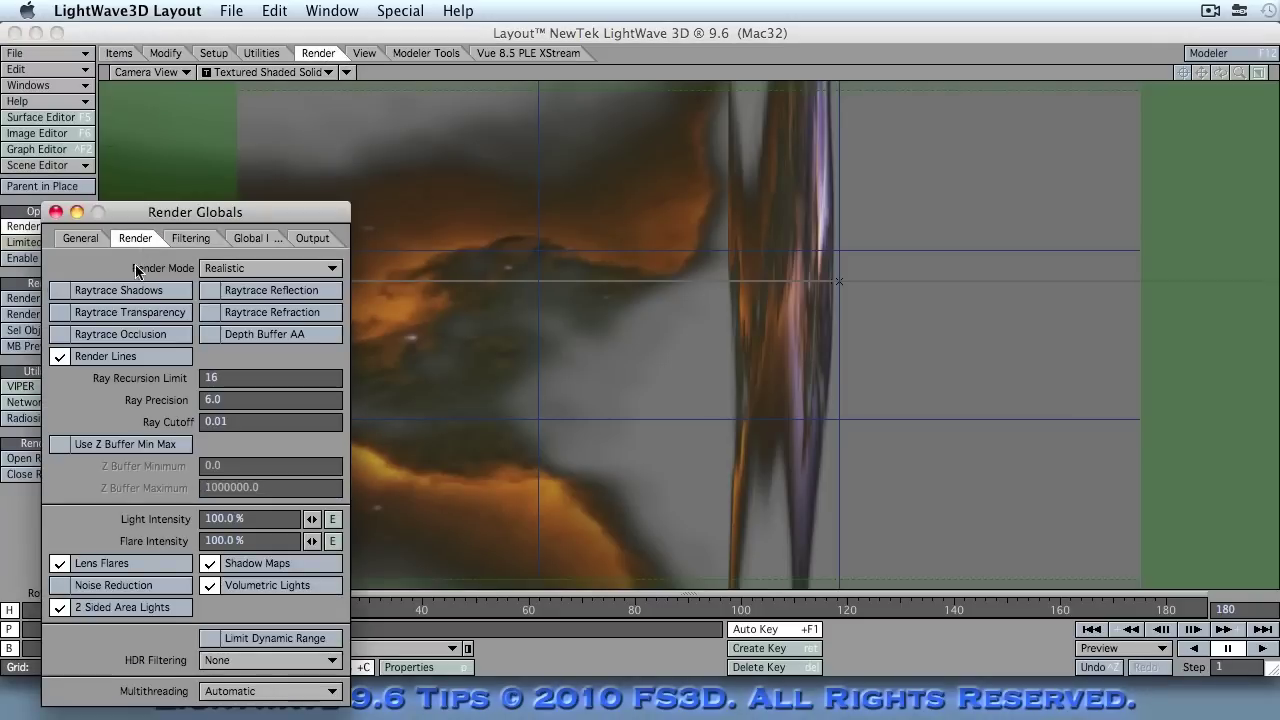
pyautogui.click(55, 214)
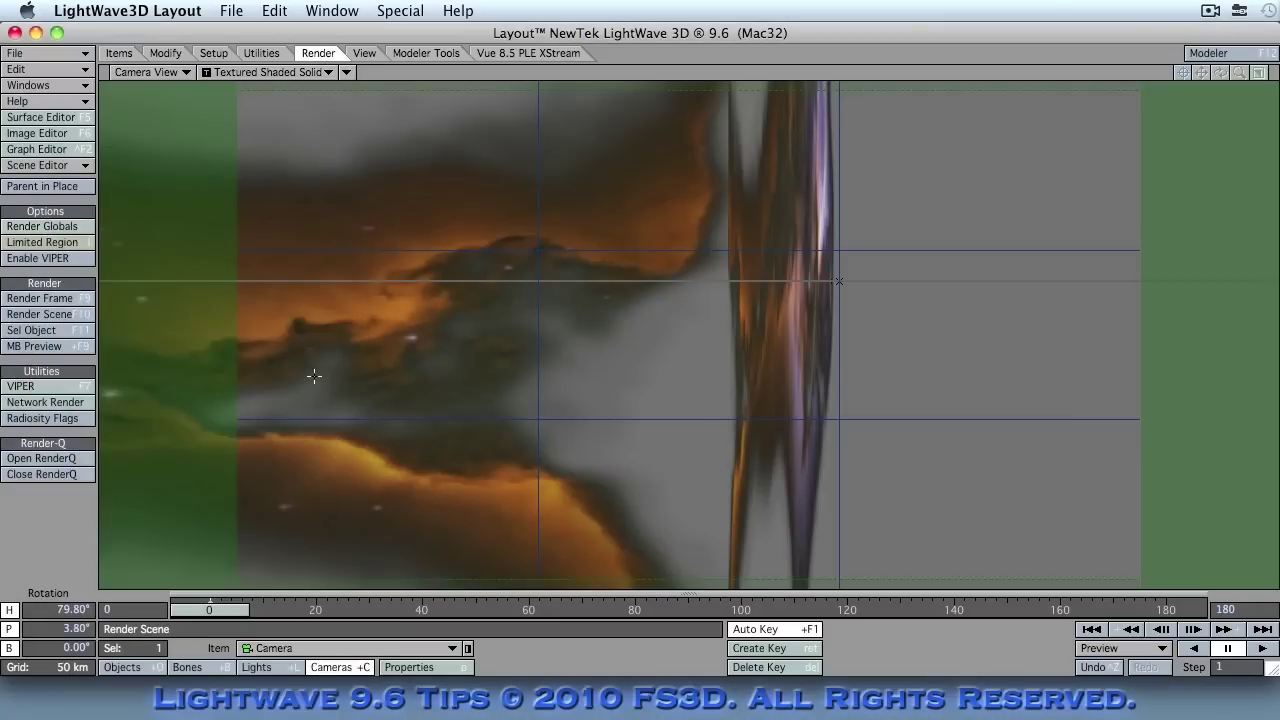
# Step: Set the camera Resolution Multiplier to 50% (640 x 360) and render the current frame
pyautogui.click(403, 667)
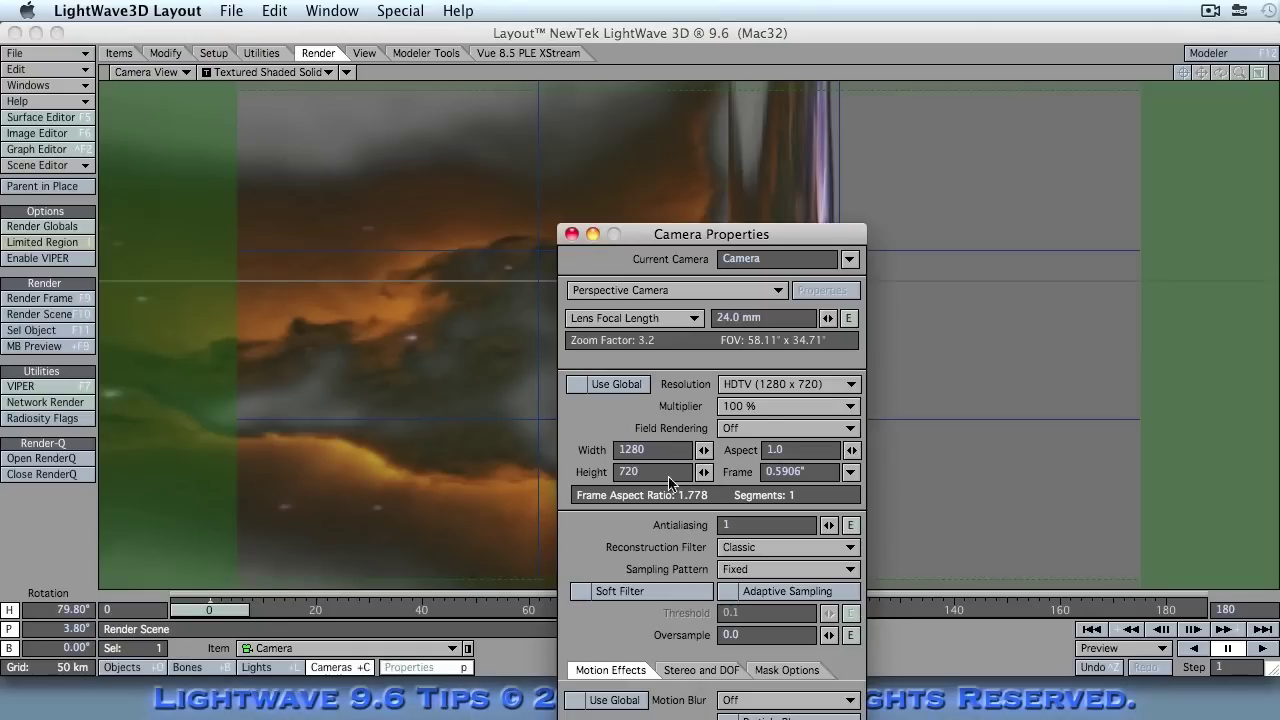
pyautogui.click(775, 408)
pyautogui.click(770, 395)
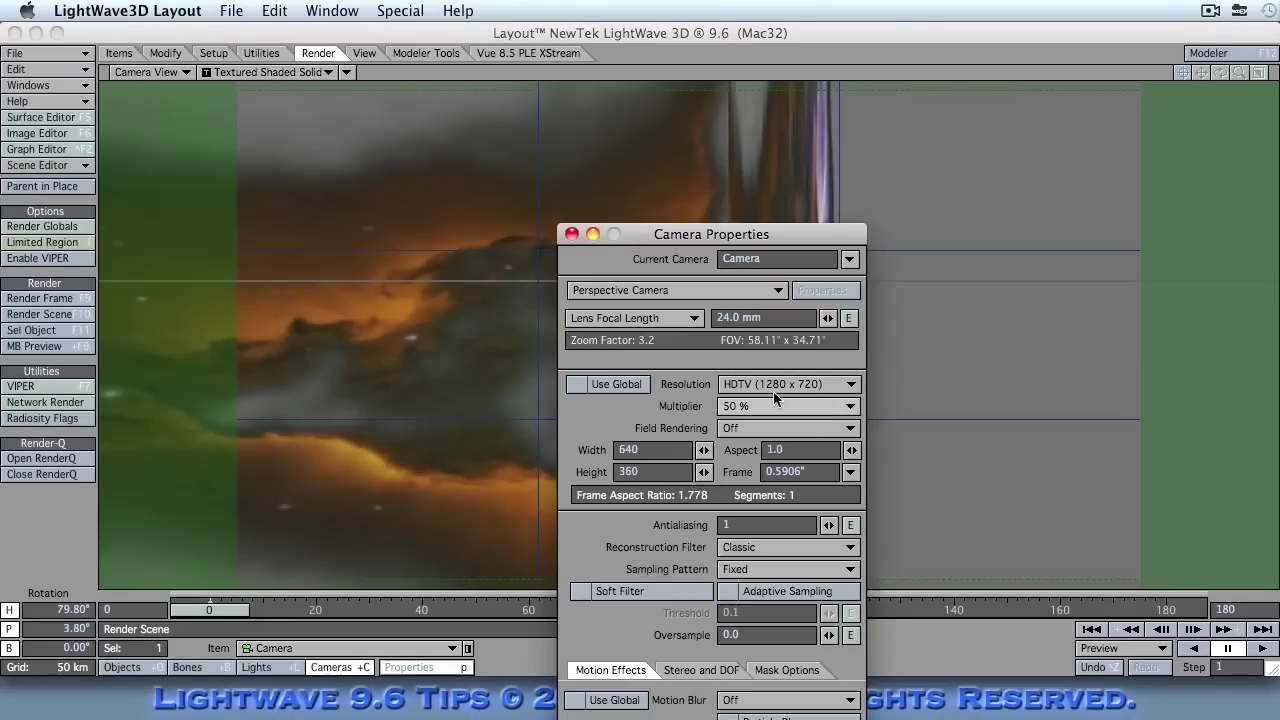
pyautogui.click(572, 235)
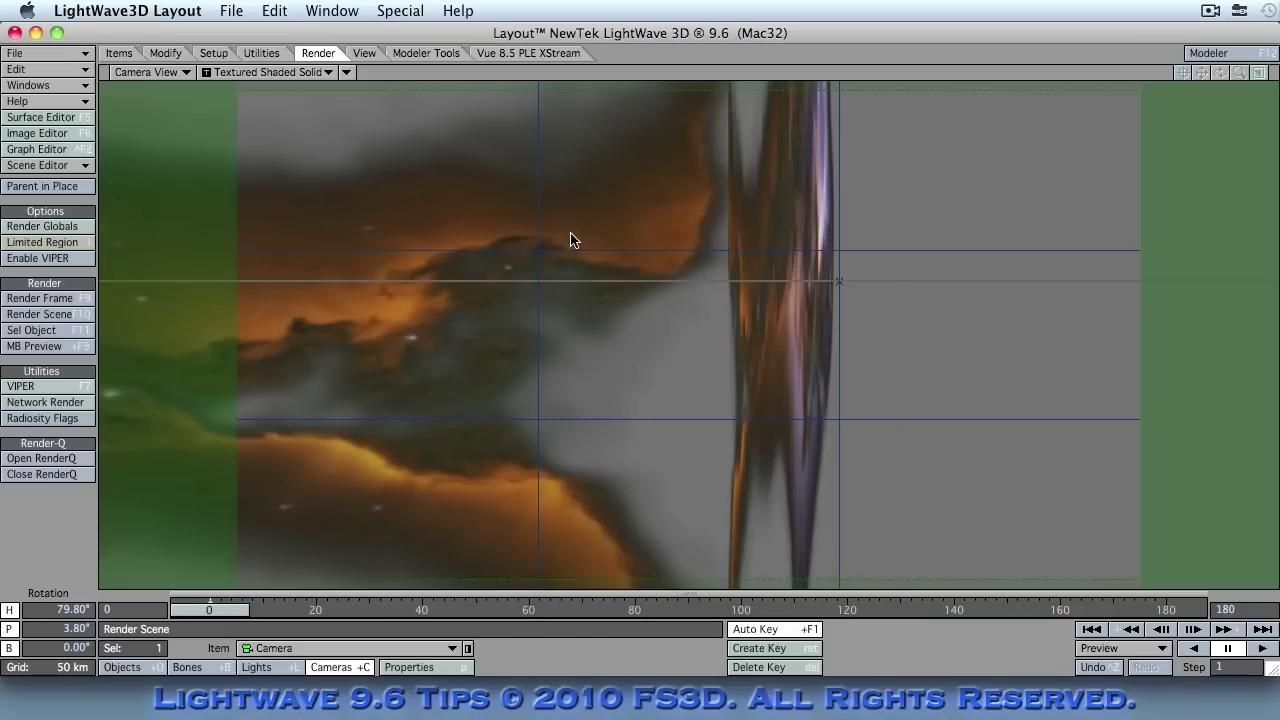
pyautogui.press('F9')
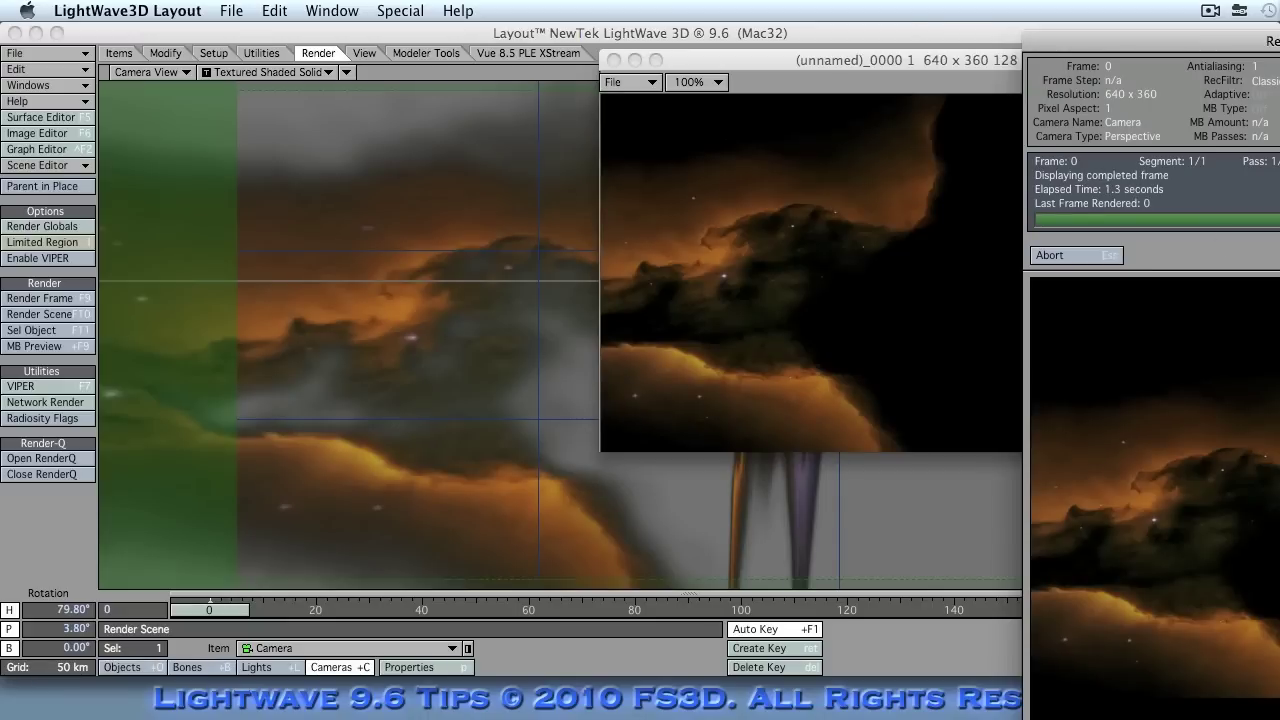
# Step: Close the render status panel and the rendered 640 x 360 nebula image
pyautogui.click(991, 71)
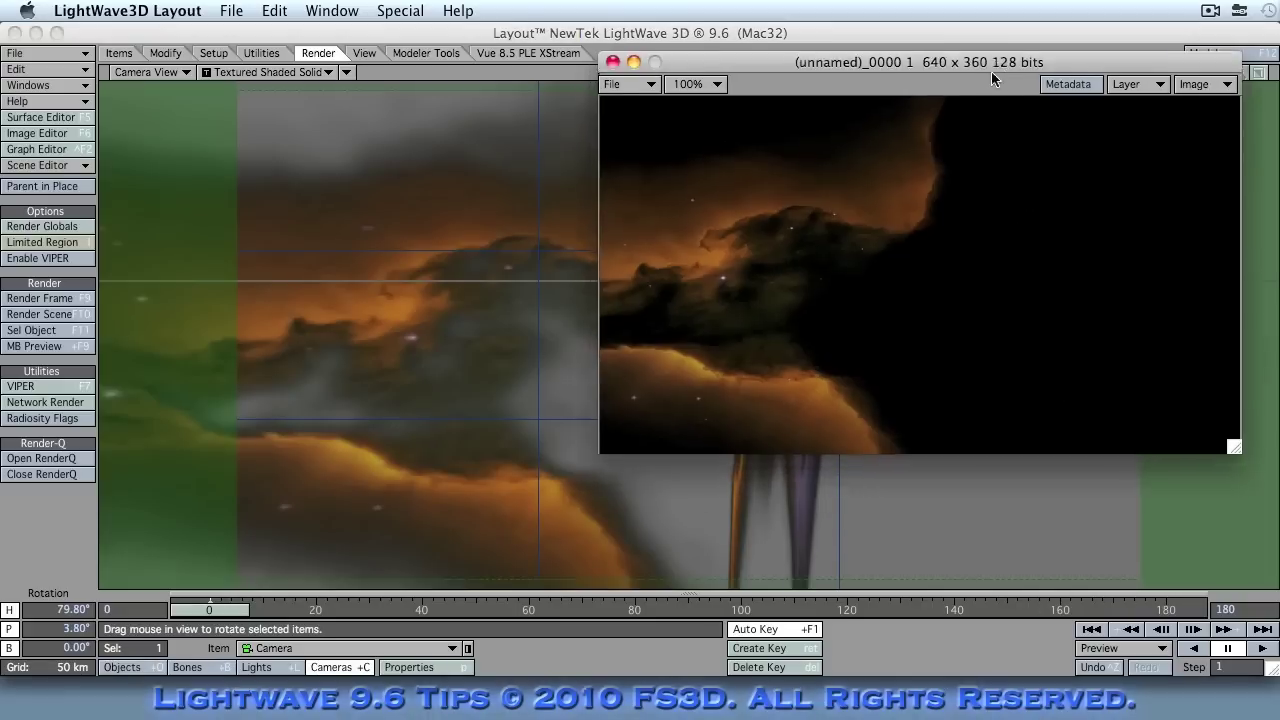
pyautogui.moveTo(991, 71); pyautogui.dragTo(1006, 114)
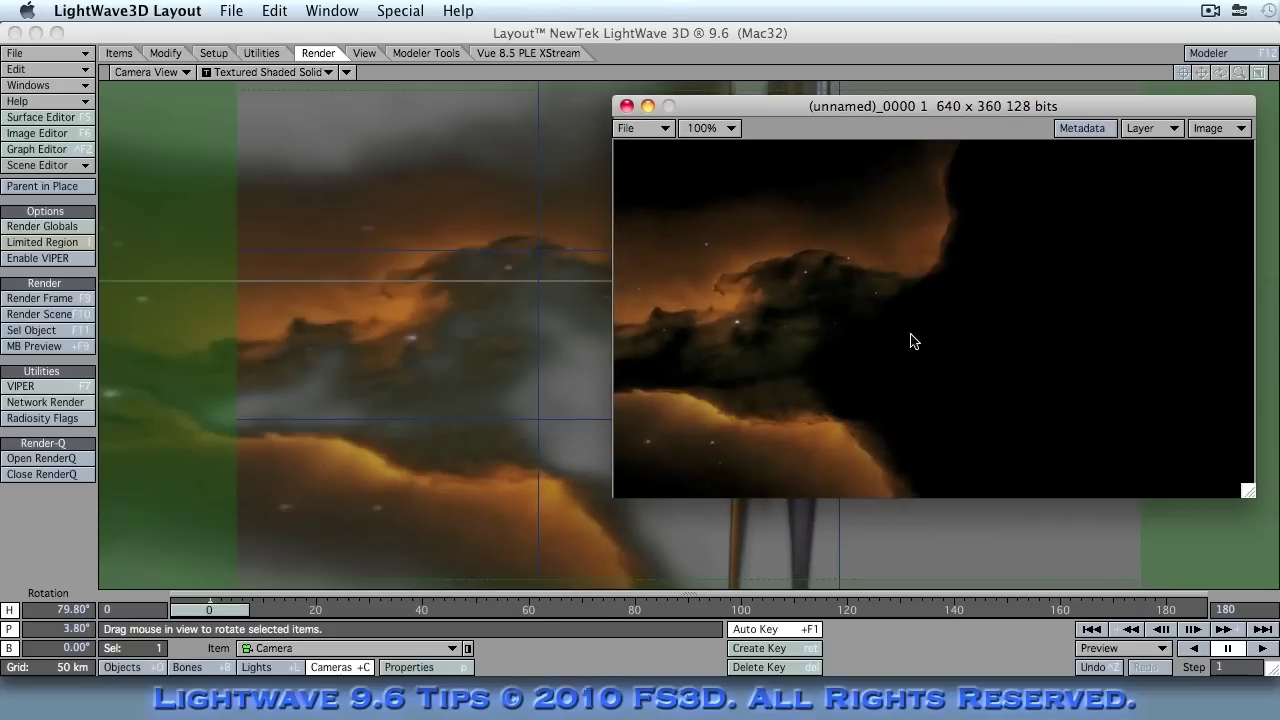
pyautogui.click(625, 105)
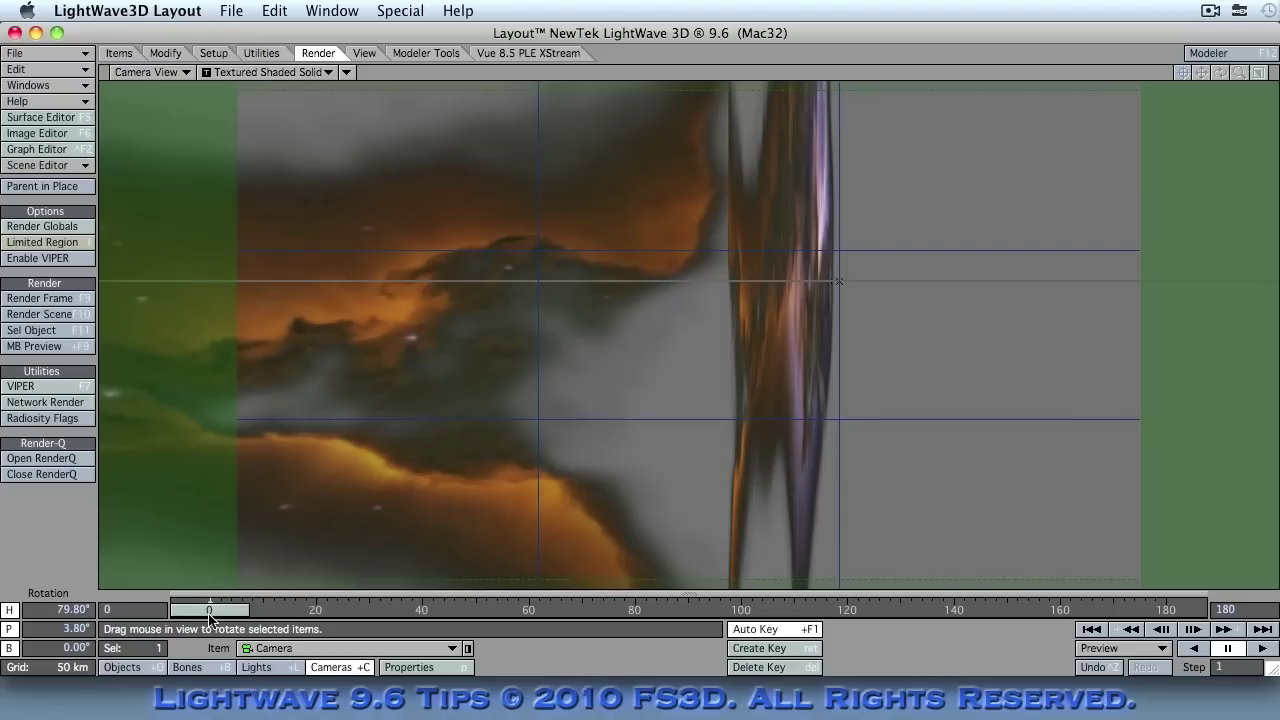
# Step: At frame 180, rotate the camera to about 1° heading, aimed down at the purple nebula
pyautogui.moveTo(209, 610); pyautogui.dragTo(1165, 610)
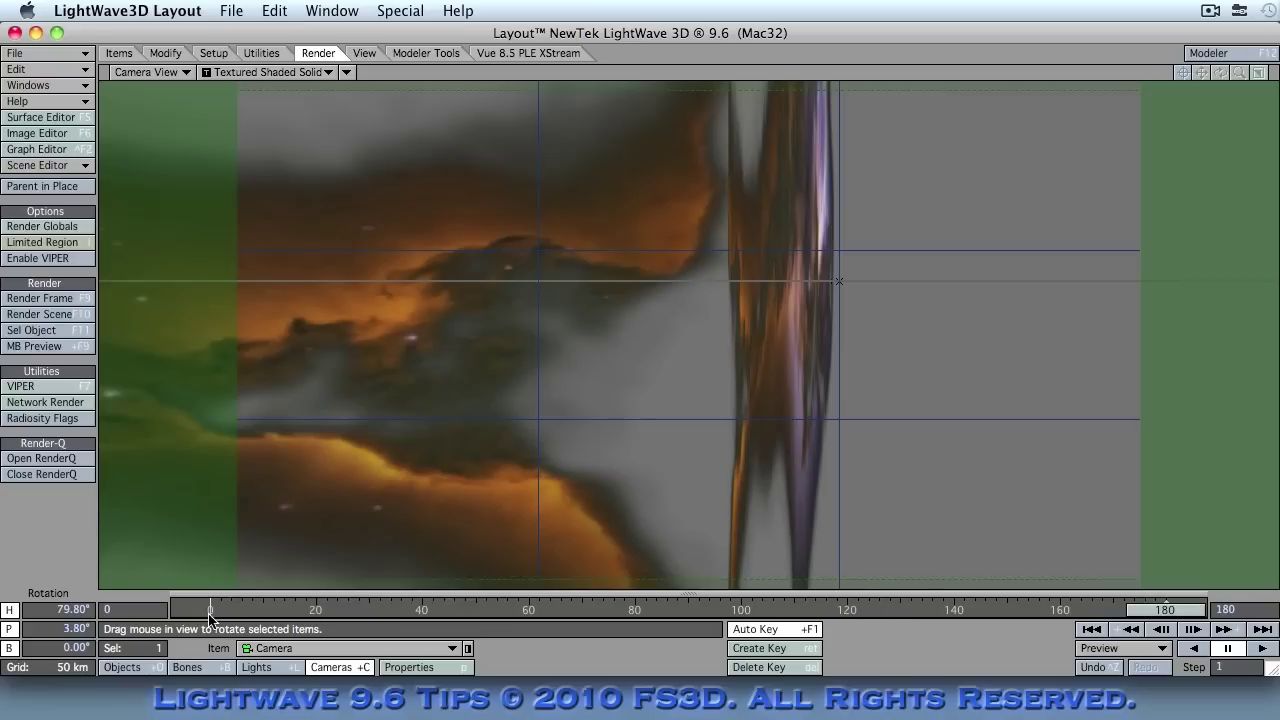
pyautogui.moveTo(839, 281); pyautogui.dragTo(683, 281)
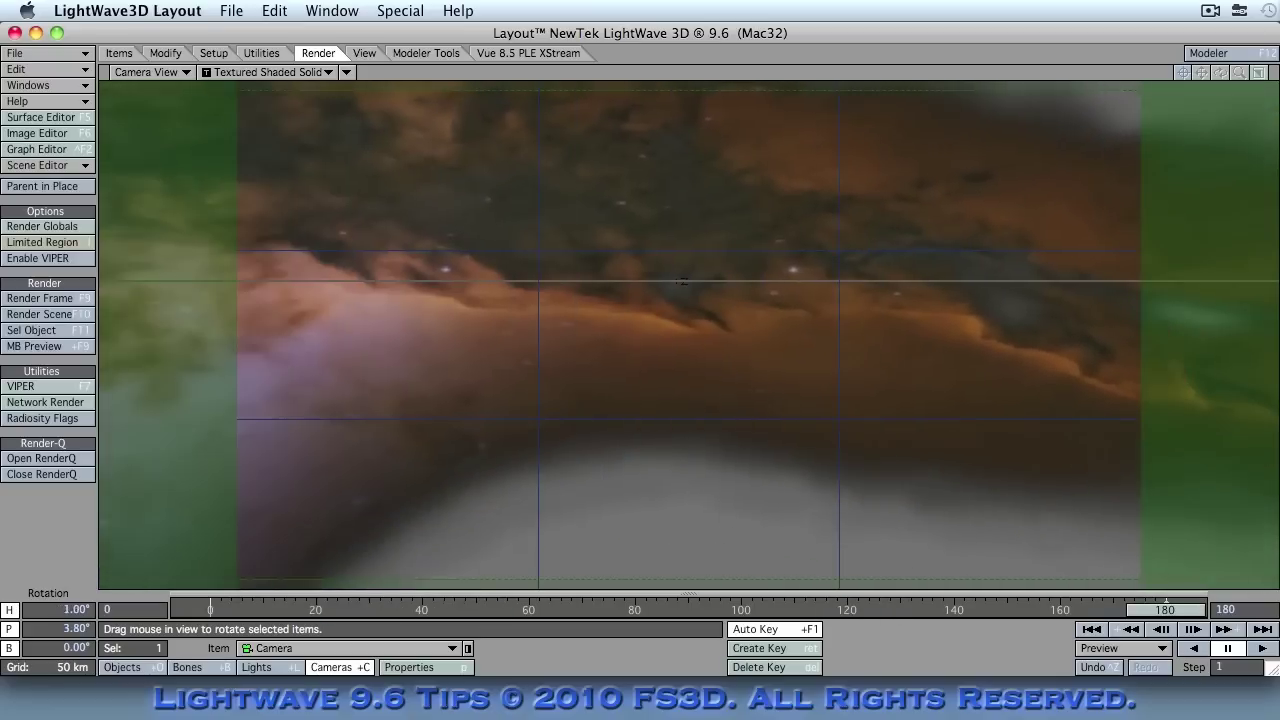
pyautogui.moveTo(833, 410); pyautogui.dragTo(745, 421)
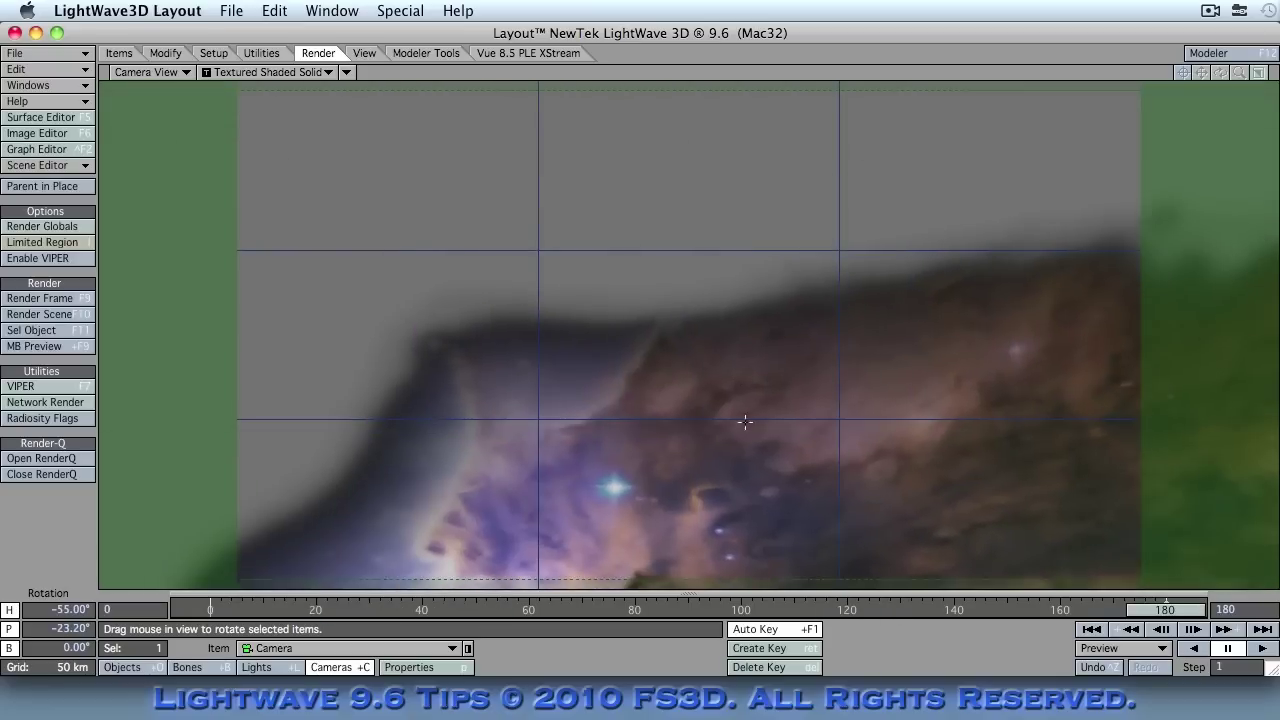
# Step: Play back the camera pan from frame 0, then render frame 125
pyautogui.hotkey('shift', 'Left')
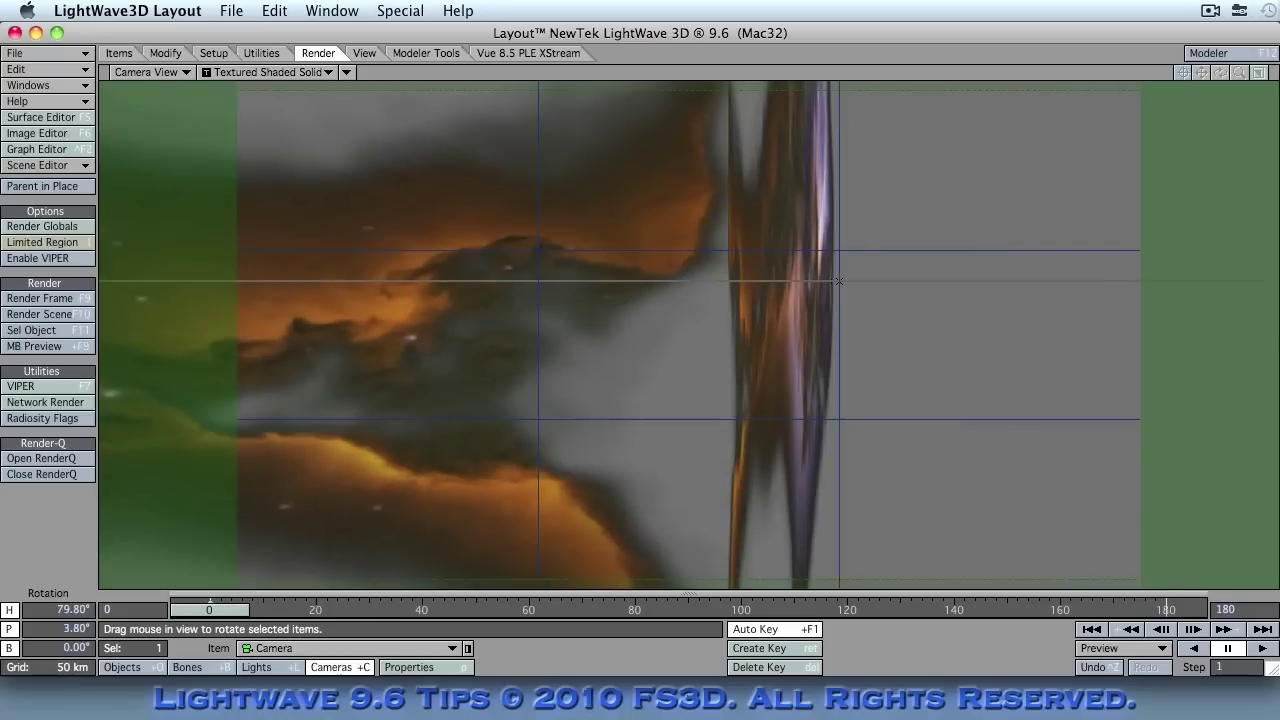
pyautogui.click(1262, 648)
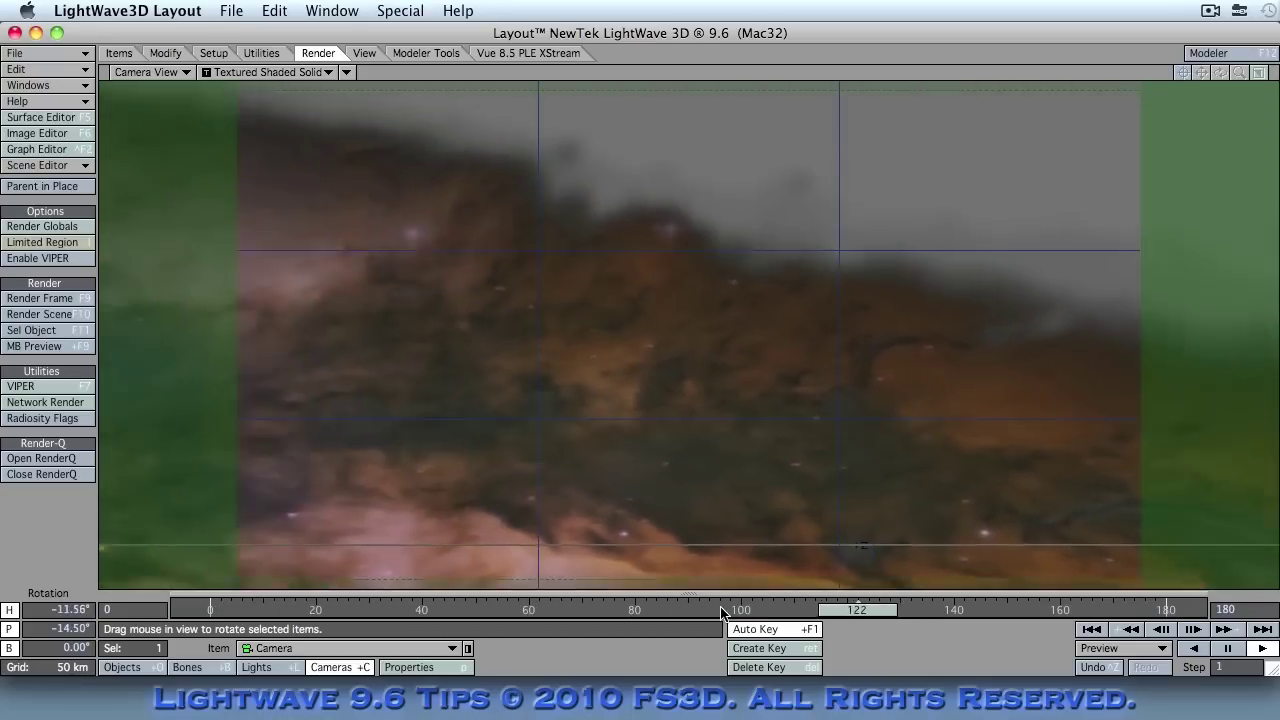
pyautogui.click(1228, 648)
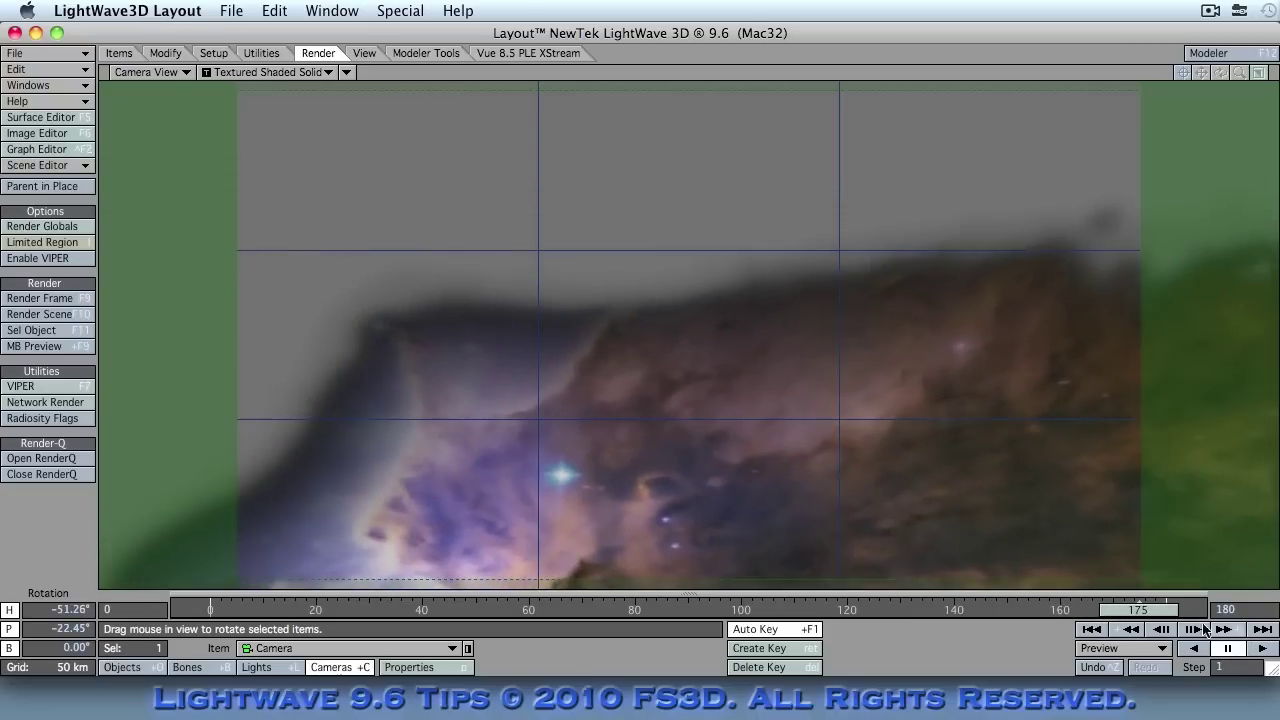
pyautogui.moveTo(1150, 609); pyautogui.dragTo(873, 609)
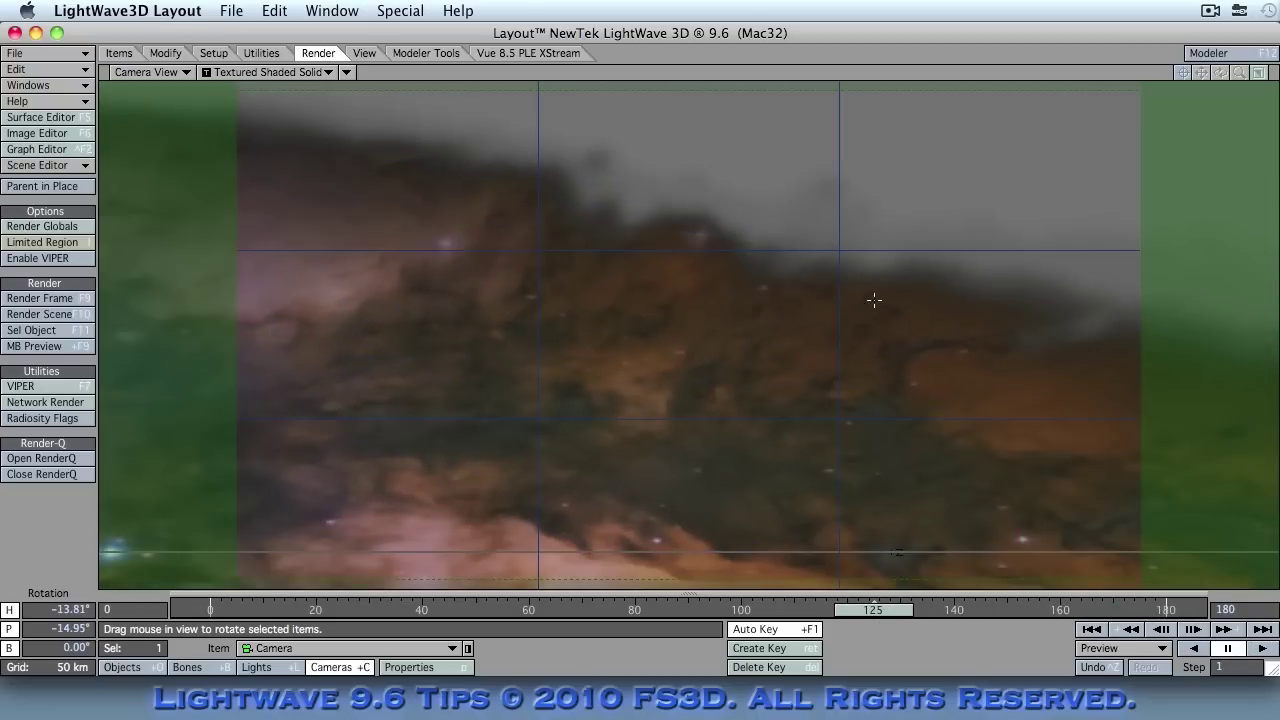
pyautogui.press('F9')
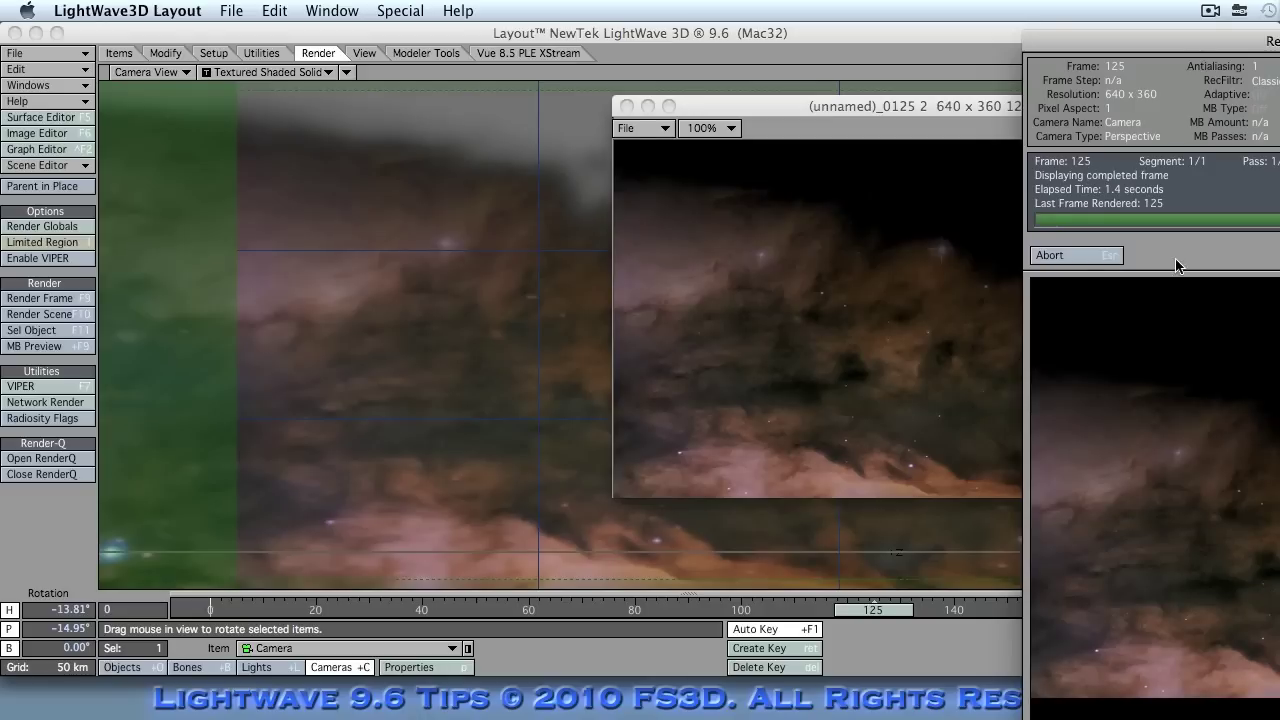
# Step: Close the render status panel and the rendered frame 125 image
pyautogui.click(1042, 262)
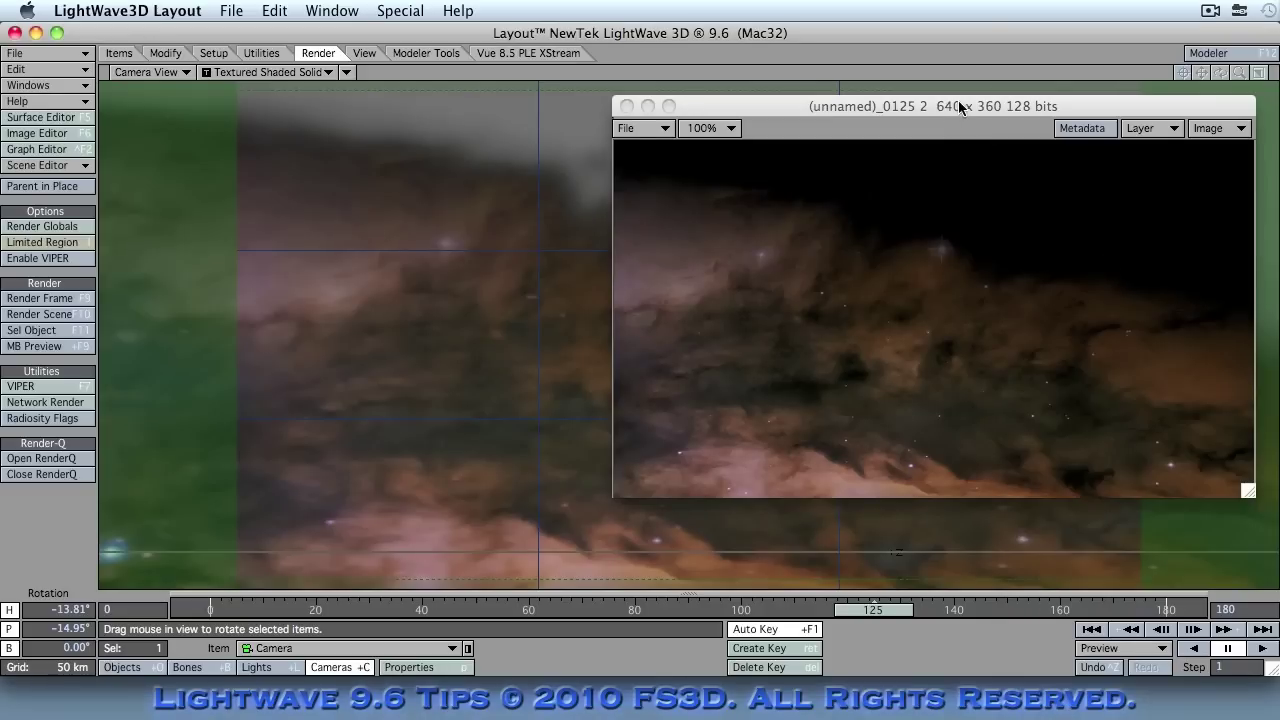
pyautogui.moveTo(959, 107); pyautogui.dragTo(544, 111)
pyautogui.click(212, 110)
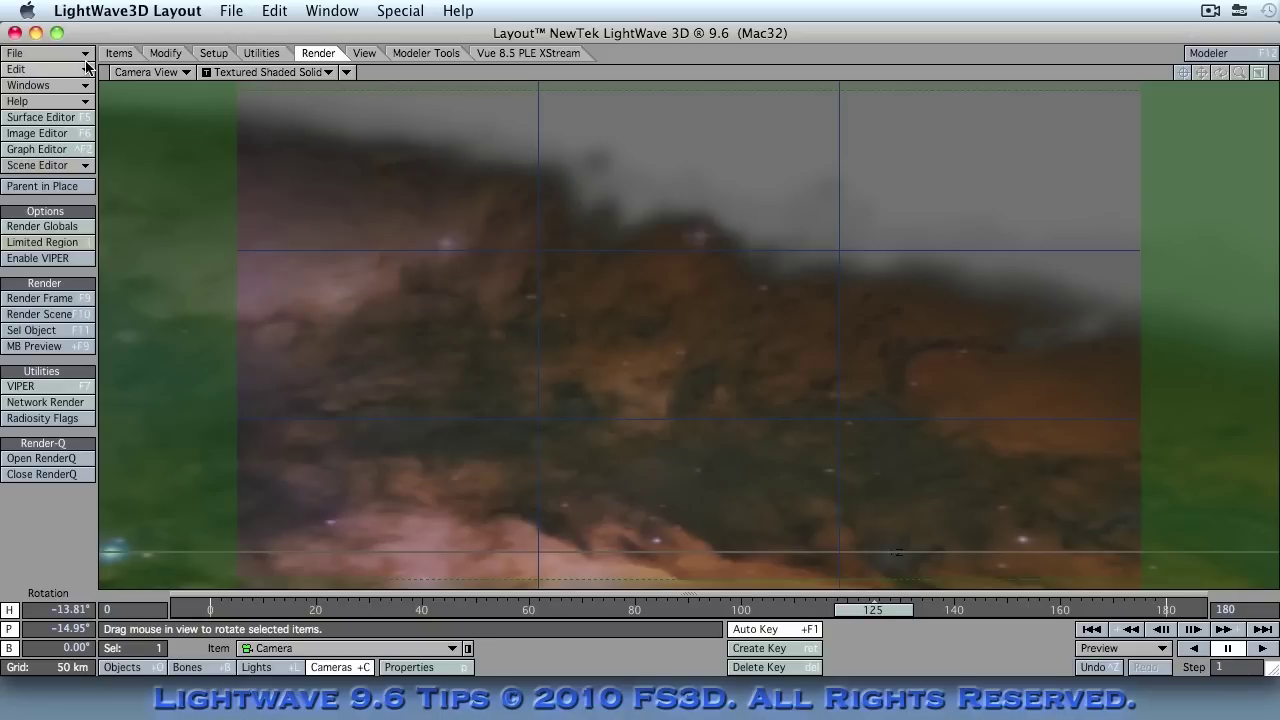
# Step: Add the StarPro 1.6 image filter in the Processing effects settings
pyautogui.click(39, 85)
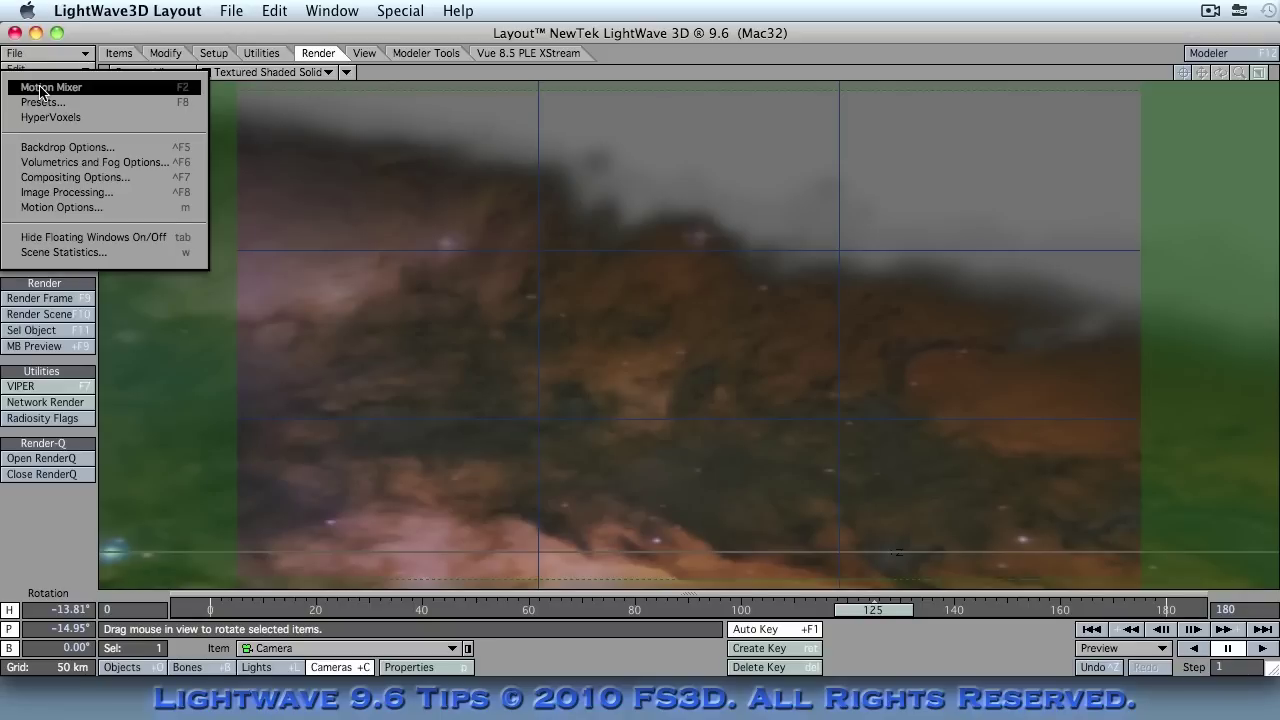
pyautogui.click(67, 193)
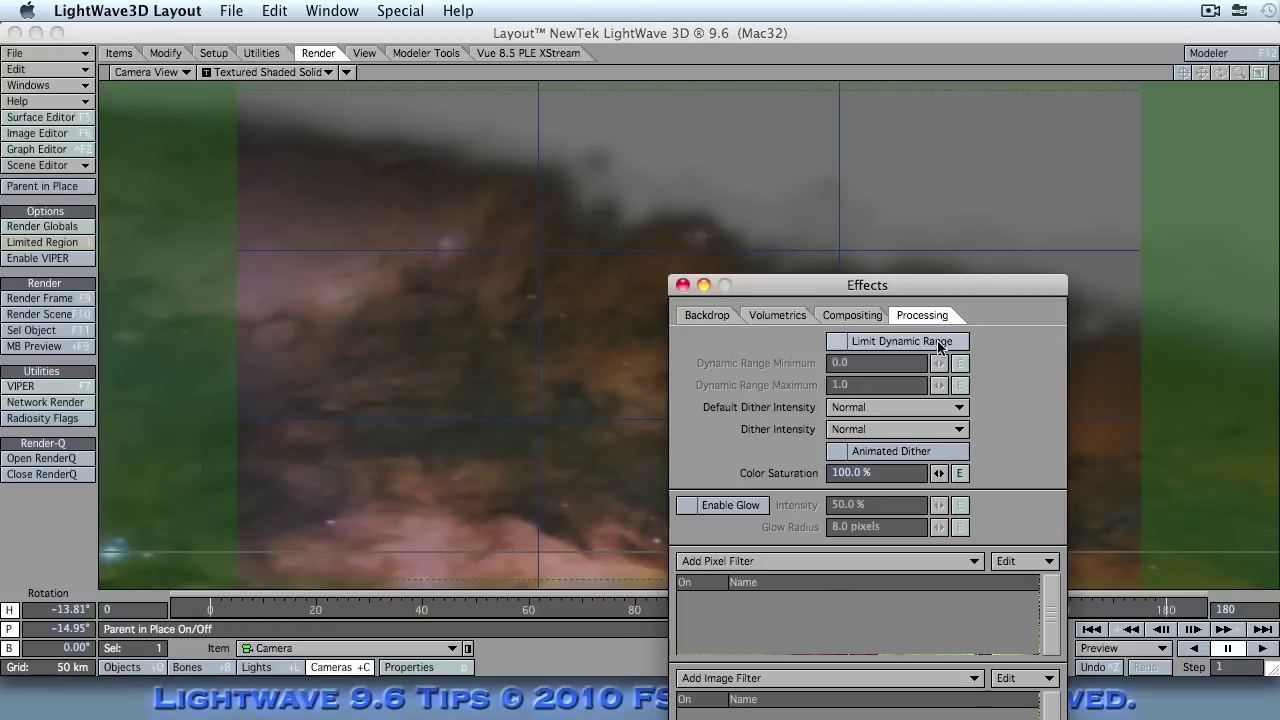
pyautogui.click(830, 678)
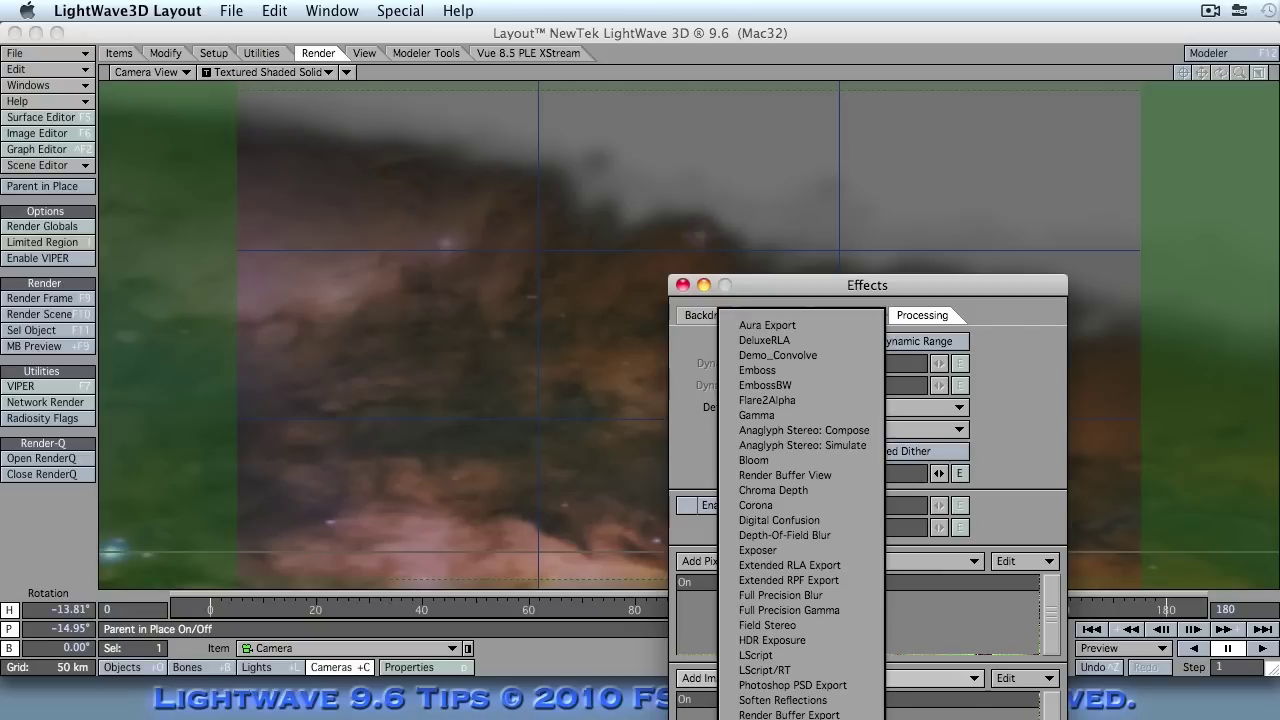
pyautogui.click(797, 441)
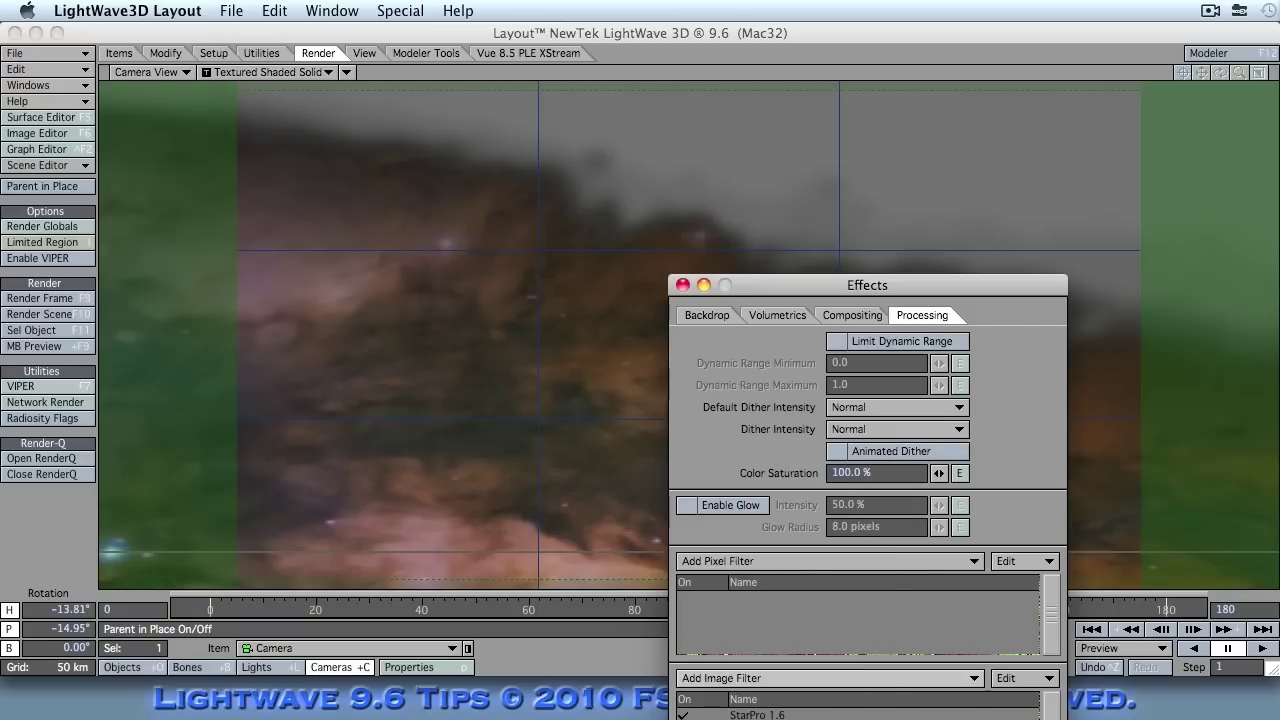
pyautogui.click(682, 285)
# Step: Re-render frame 125 to show StarPro stars over the nebula
pyautogui.press('F9')
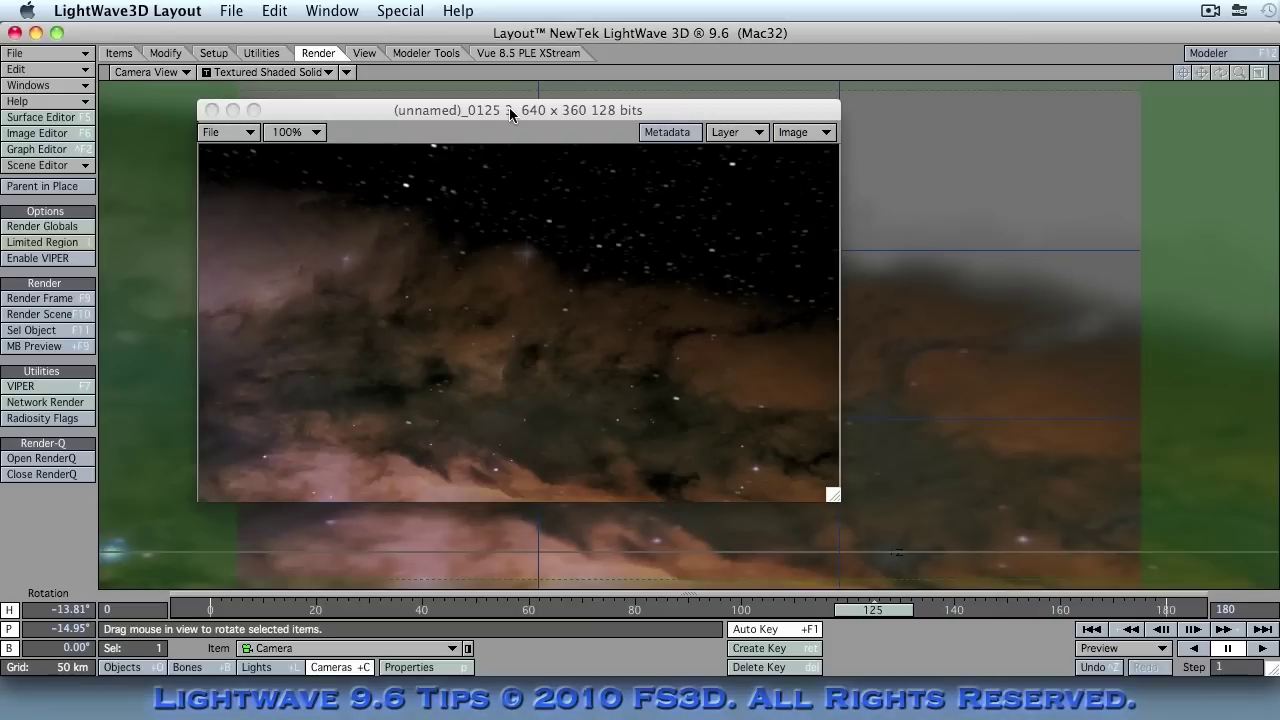
pyautogui.moveTo(509, 108); pyautogui.dragTo(725, 119)
pyautogui.click(47, 101)
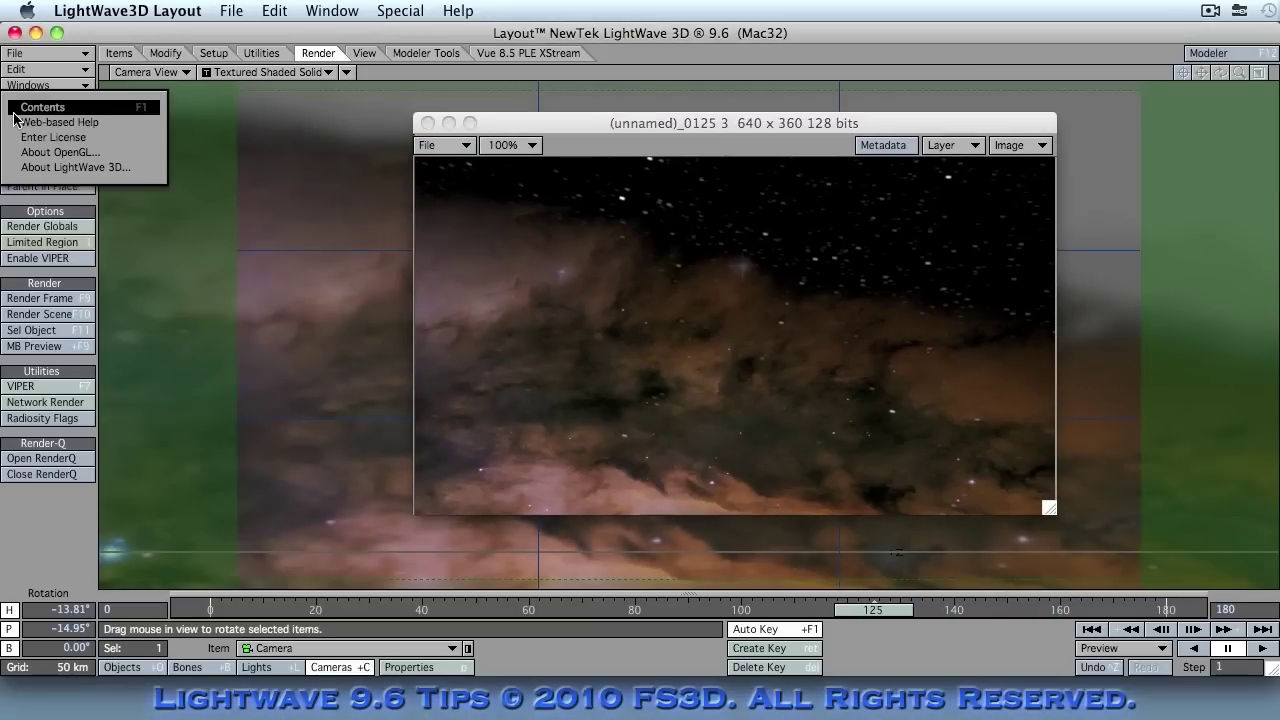
# Step: Select NebulaCrescent's Default surface in the Surface Editor
pyautogui.click(46, 117)
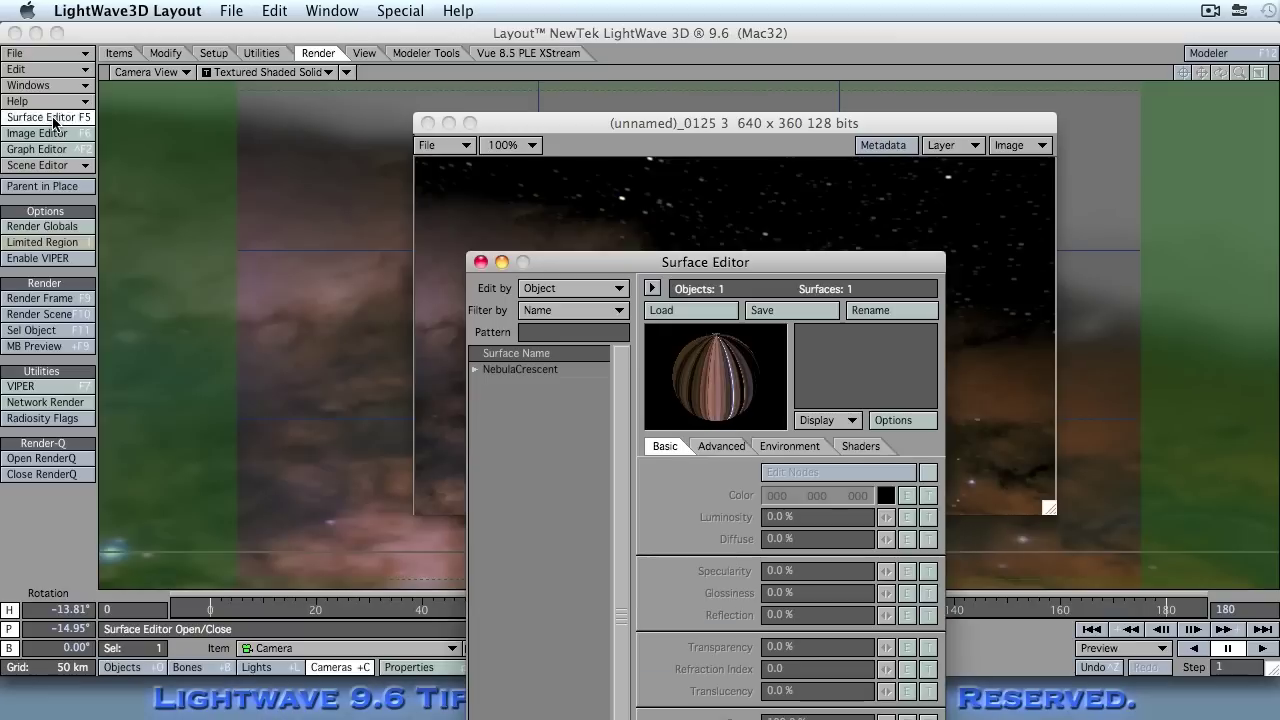
pyautogui.click(480, 369)
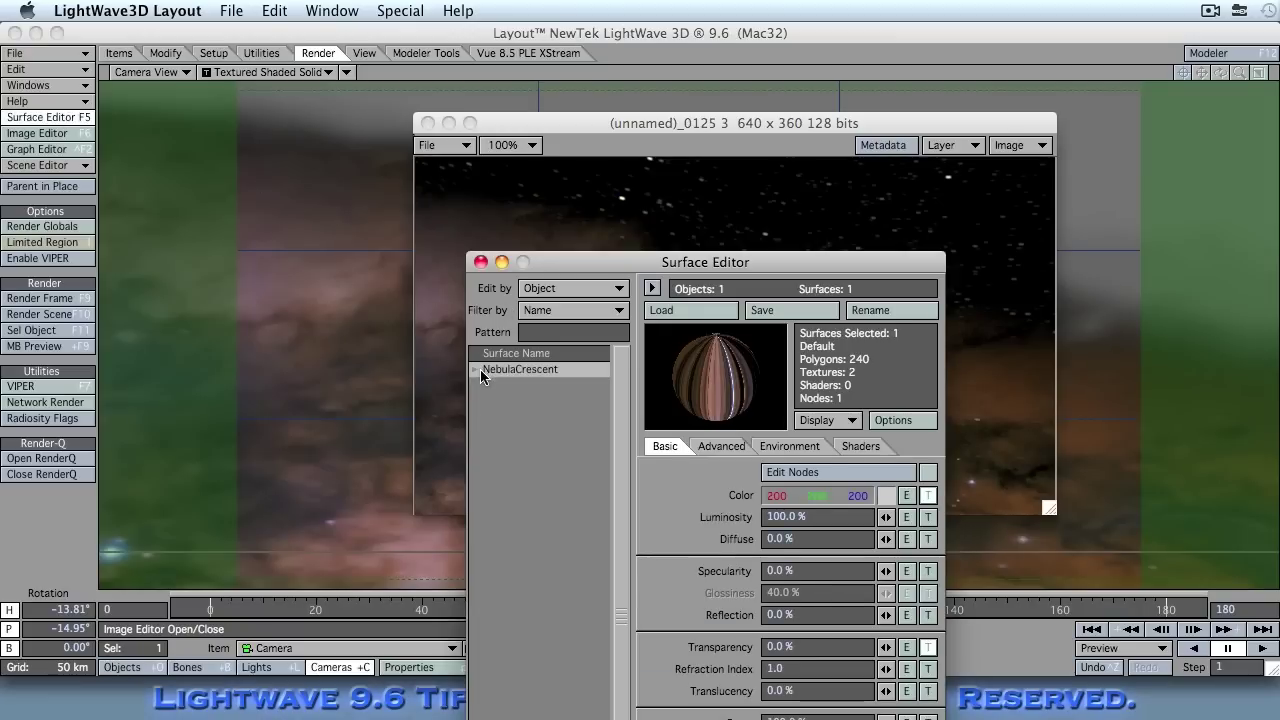
pyautogui.click(513, 386)
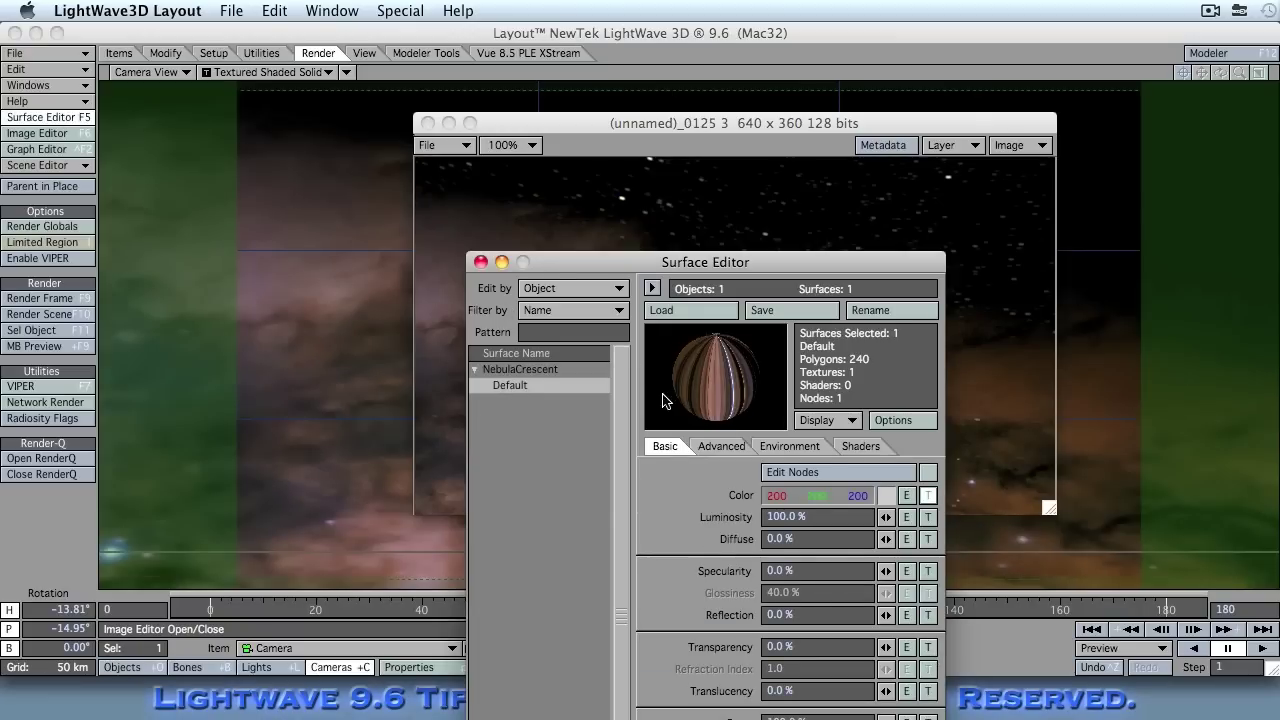
# Step: Abort a test render, then render frame 0 from the new camera angle
pyautogui.press('F9')
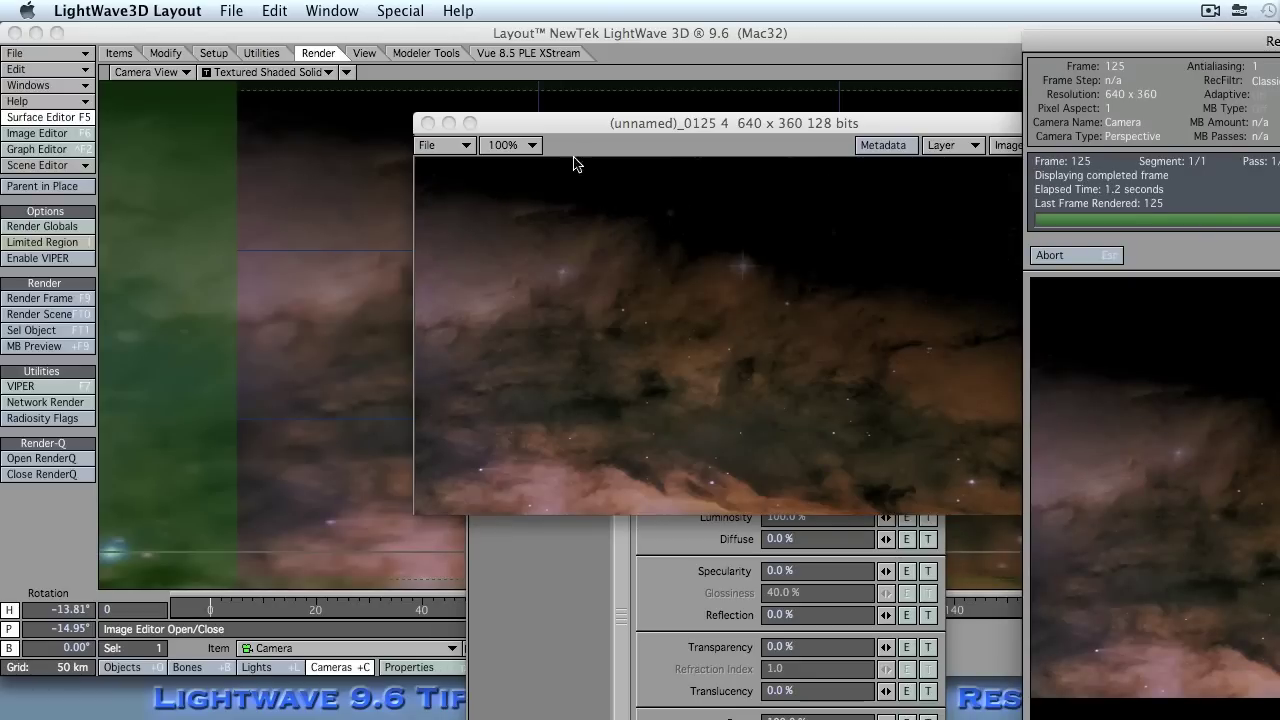
pyautogui.click(1050, 255)
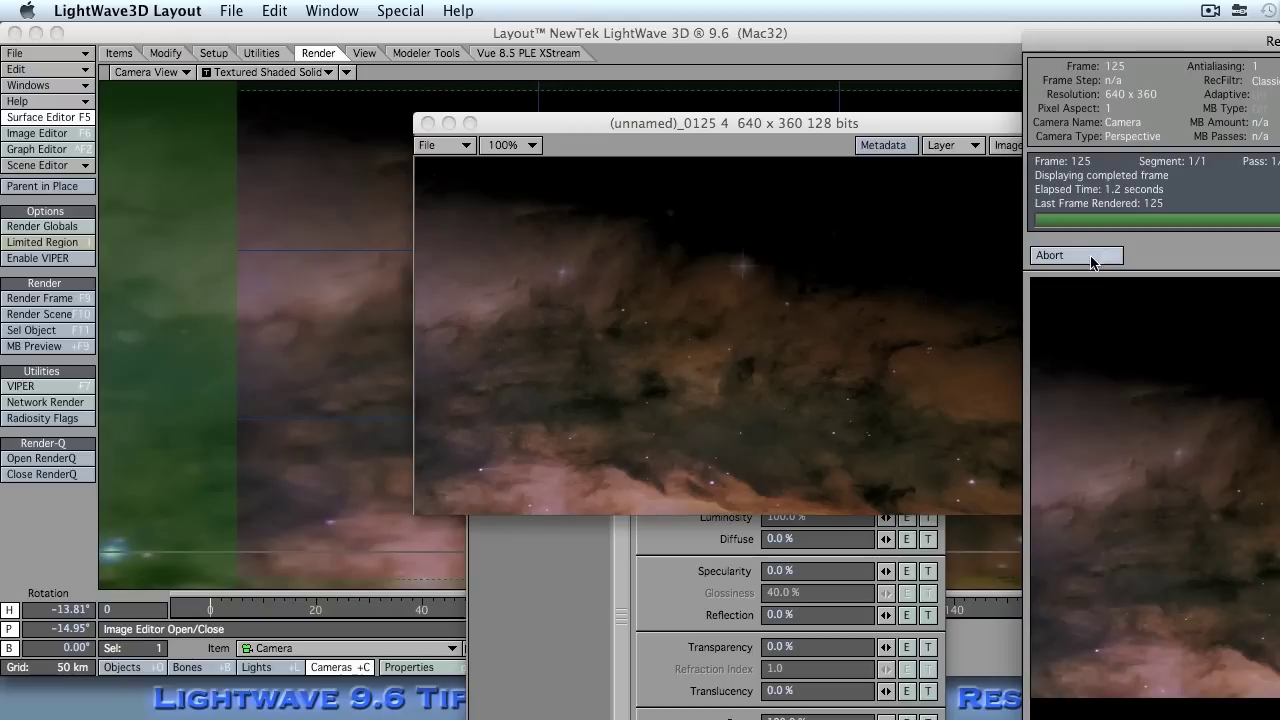
pyautogui.click(428, 124)
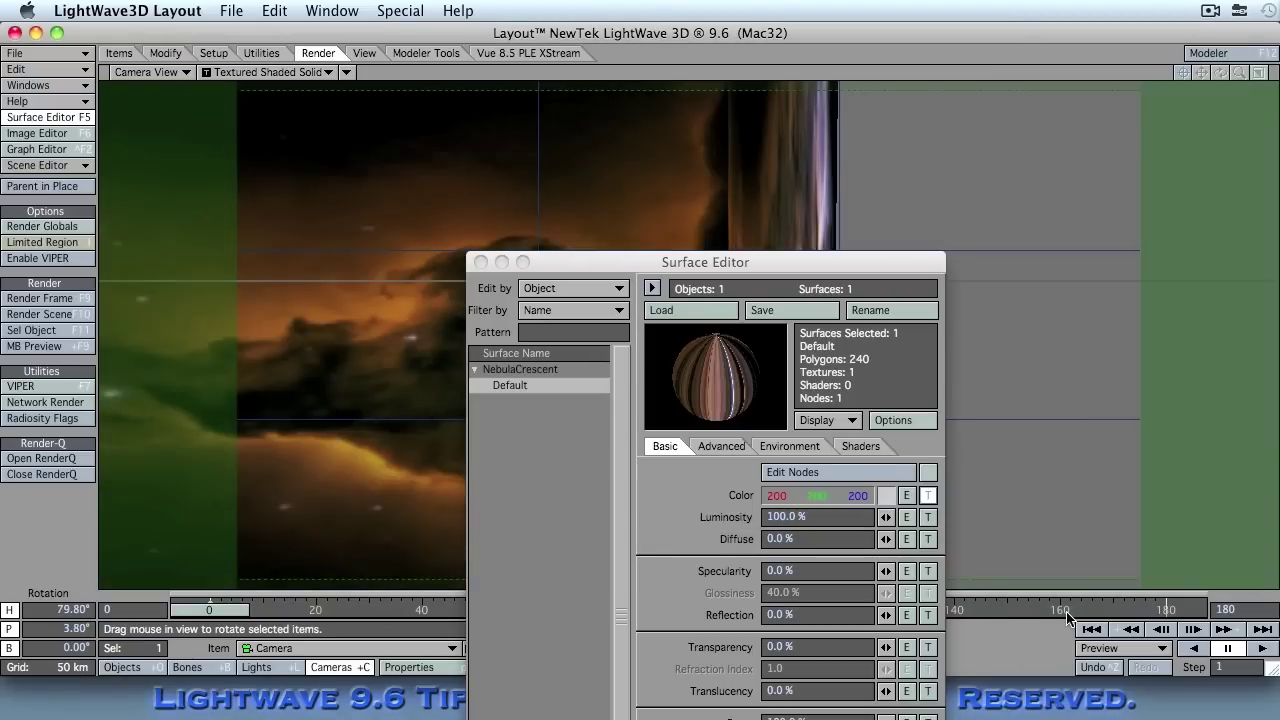
pyautogui.press('F9')
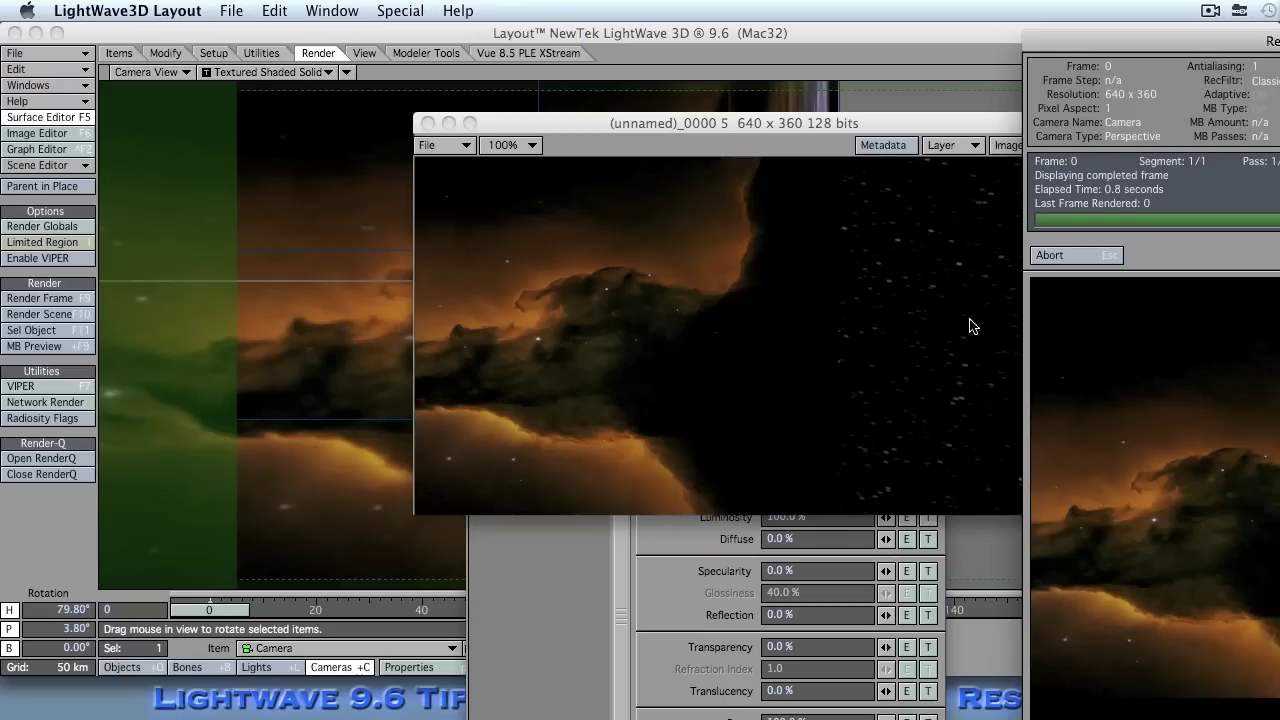
pyautogui.click(1067, 258)
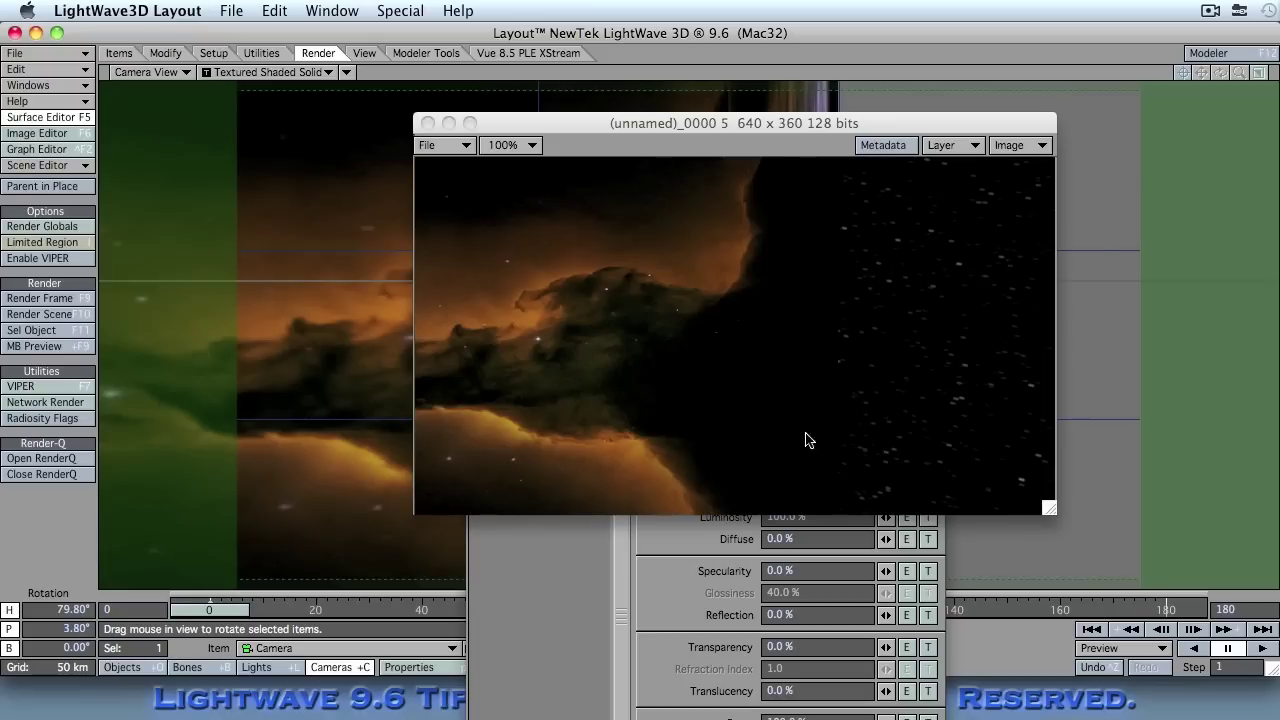
# Step: Remove the empty Transparency texture from the Default surface
pyautogui.click(427, 123)
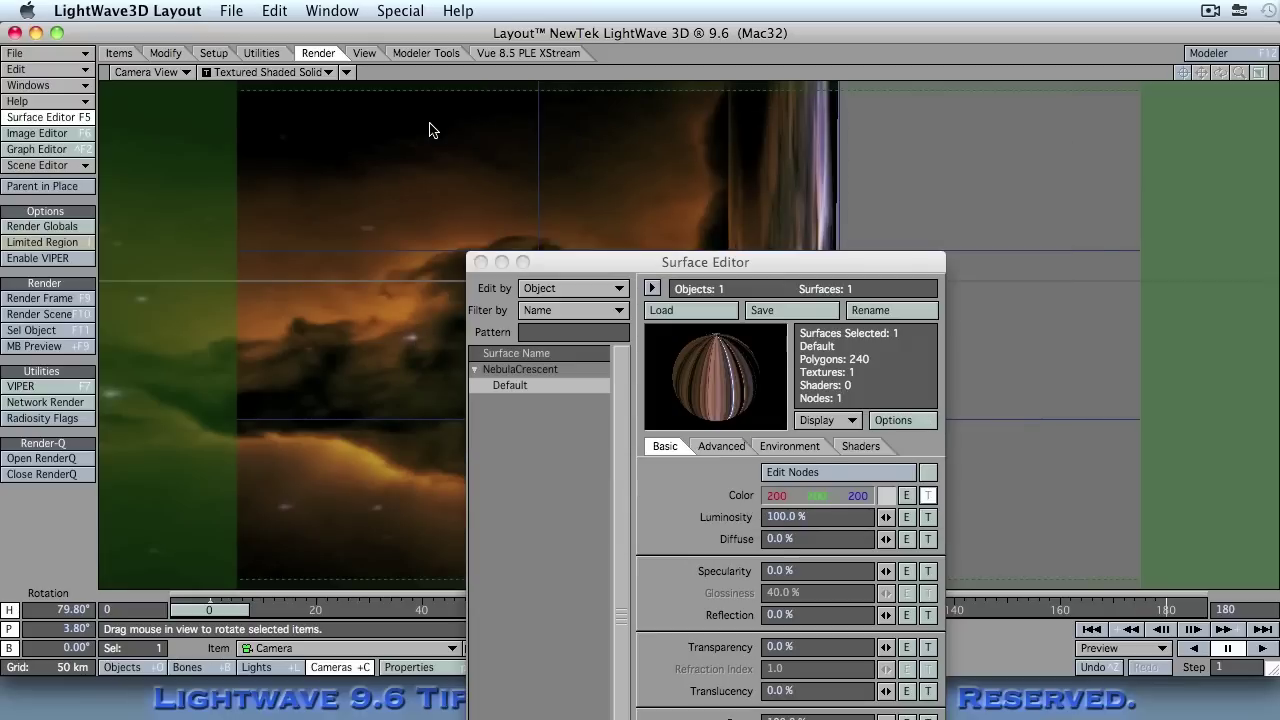
pyautogui.moveTo(544, 260); pyautogui.dragTo(794, 60)
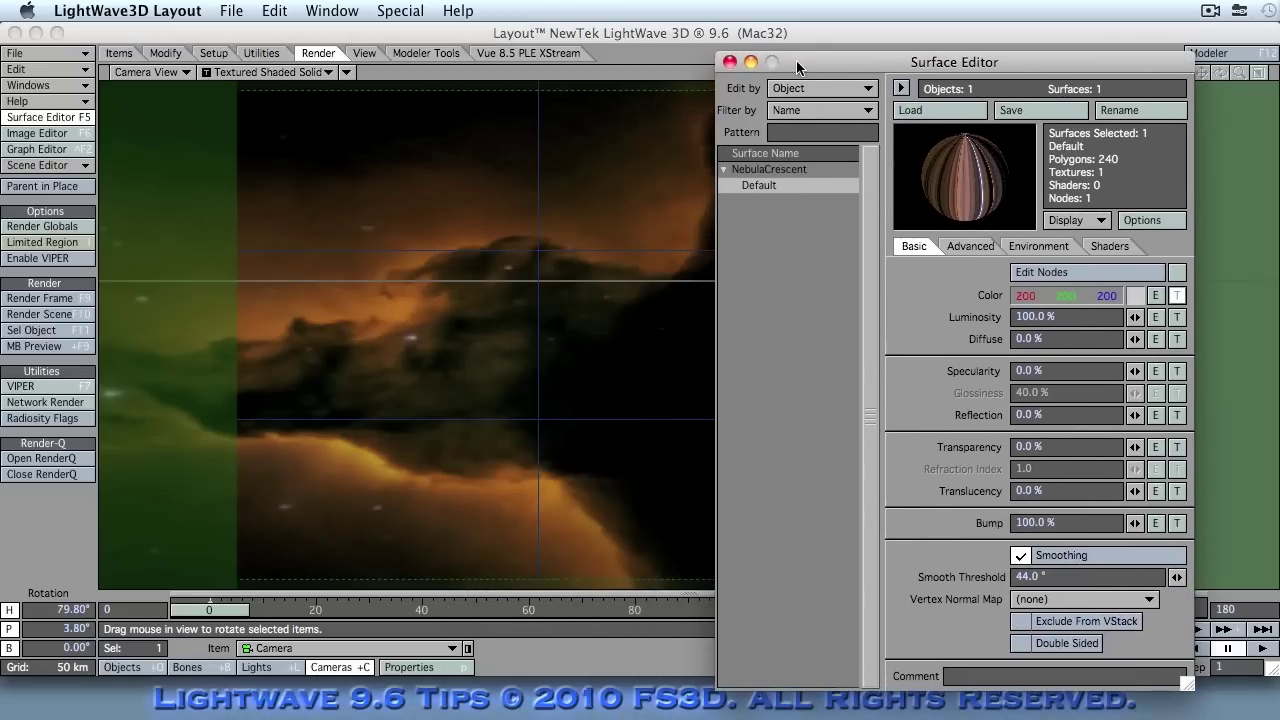
pyautogui.click(1177, 447)
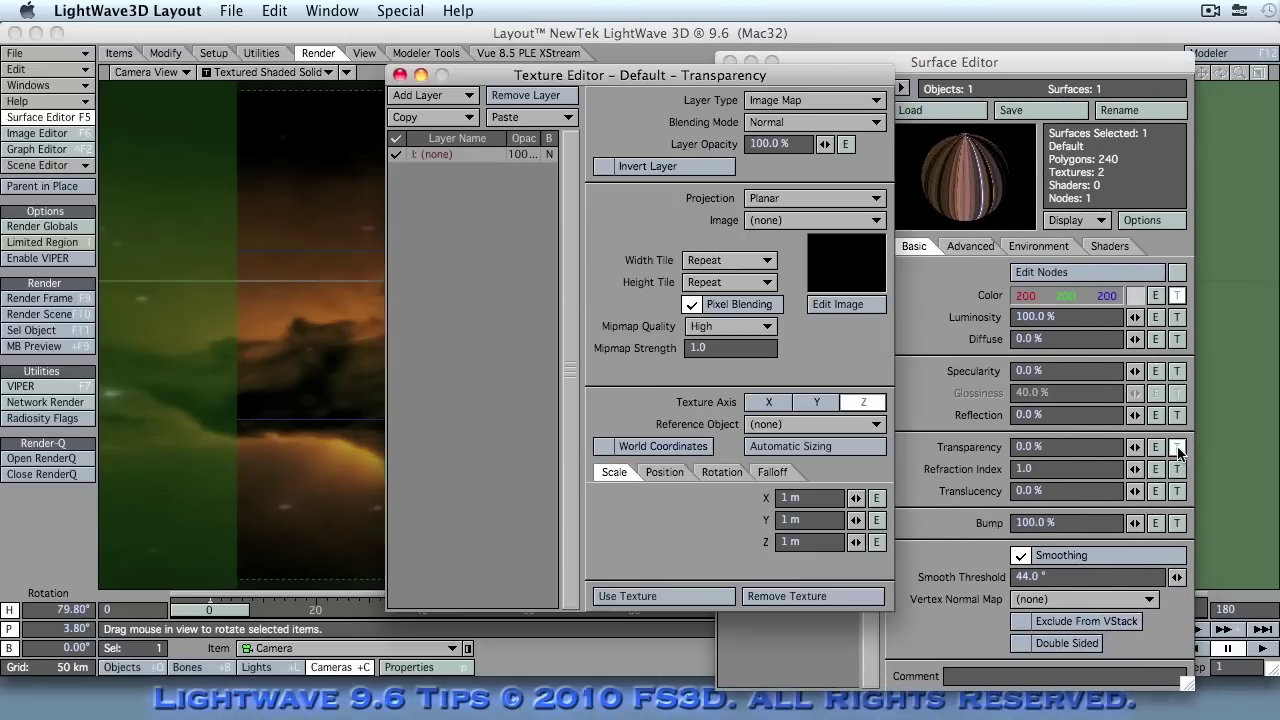
pyautogui.click(510, 124)
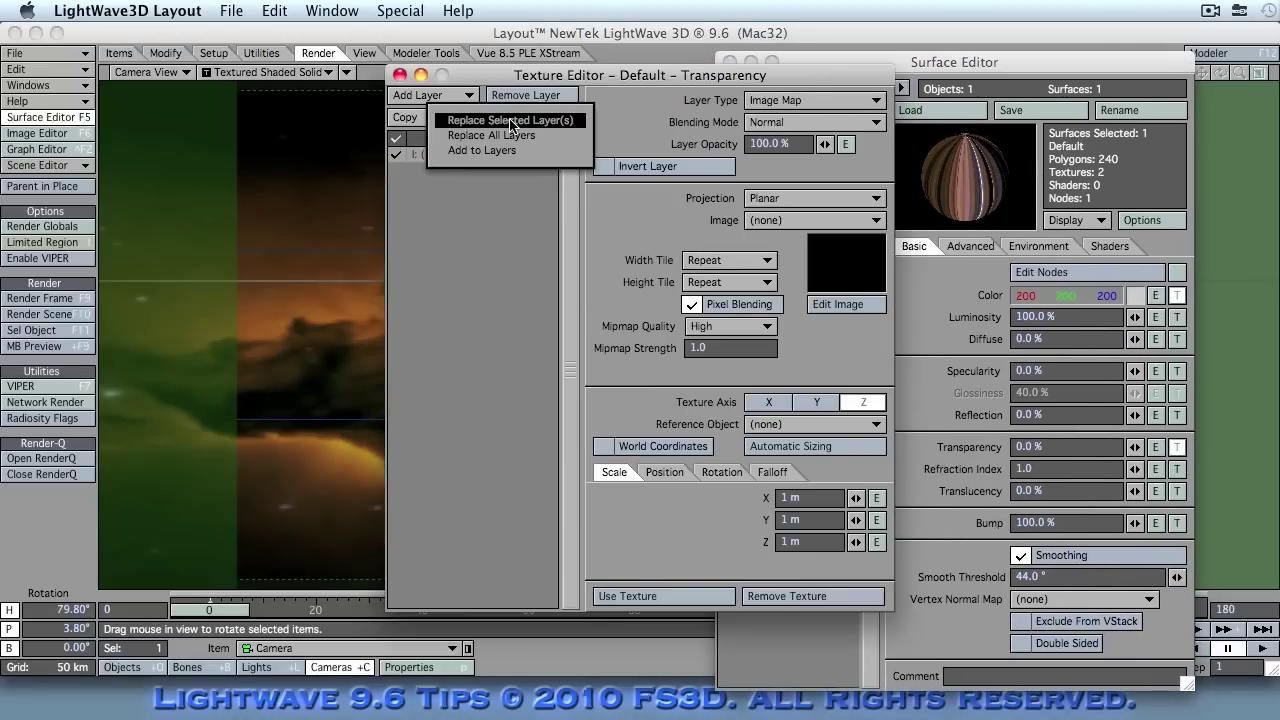
pyautogui.click(467, 130)
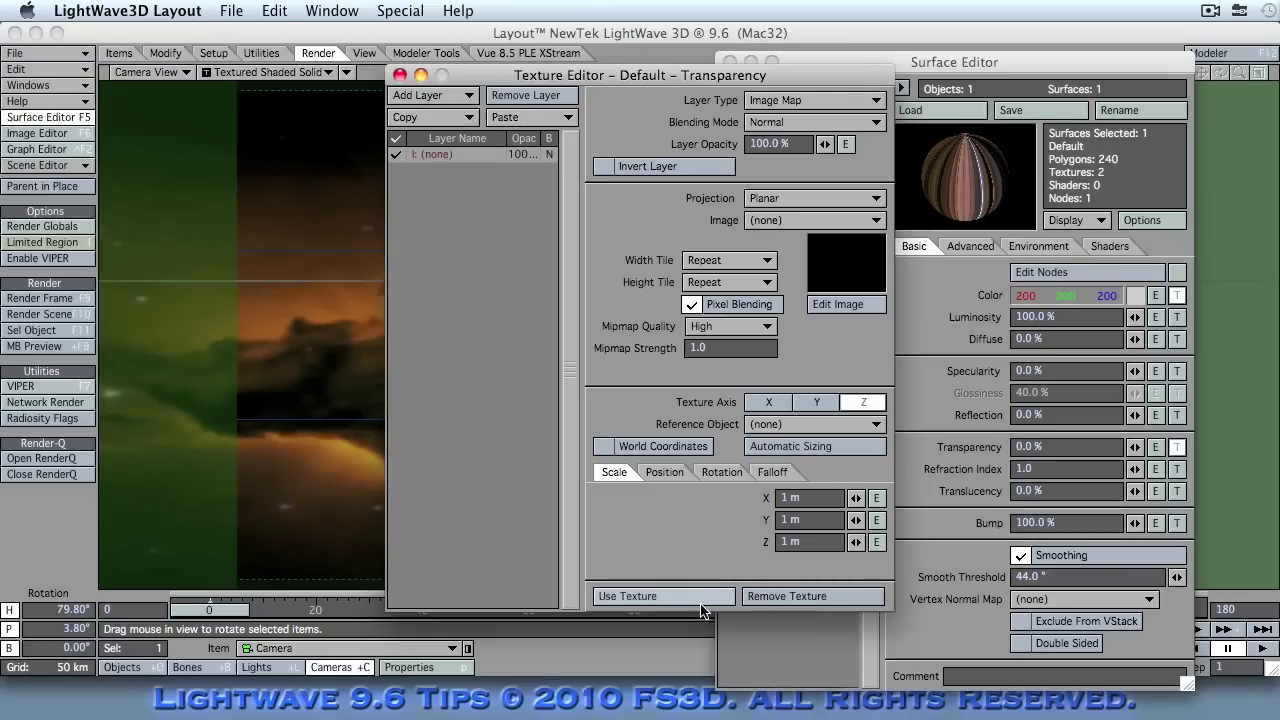
pyautogui.click(779, 597)
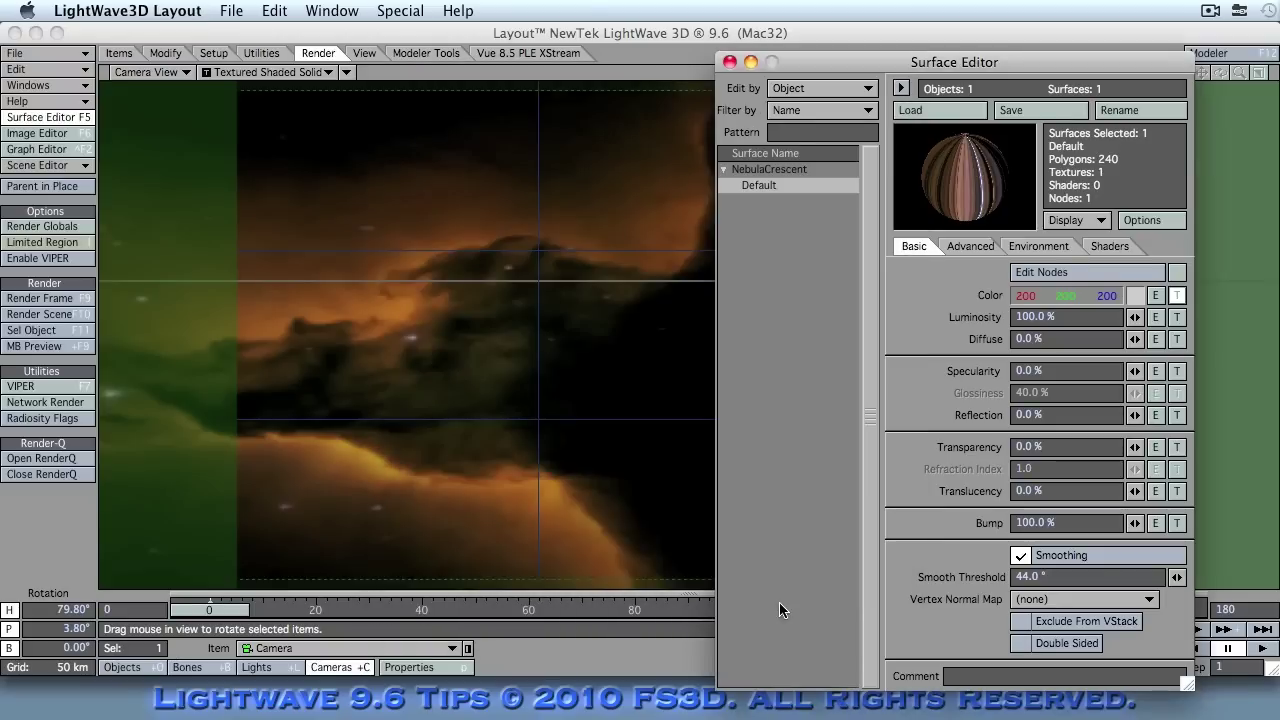
# Step: Copy the Color channel's image-map texture layer
pyautogui.click(1176, 296)
pyautogui.click(460, 118)
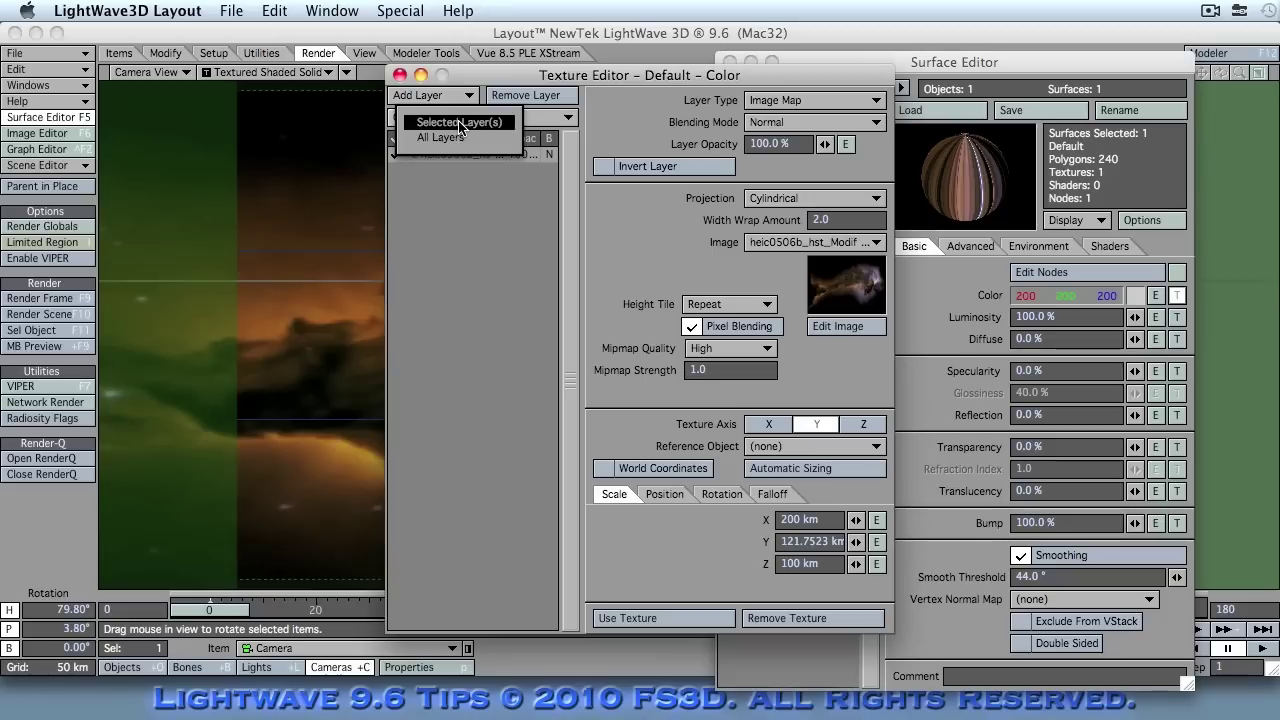
pyautogui.click(440, 117)
pyautogui.click(647, 618)
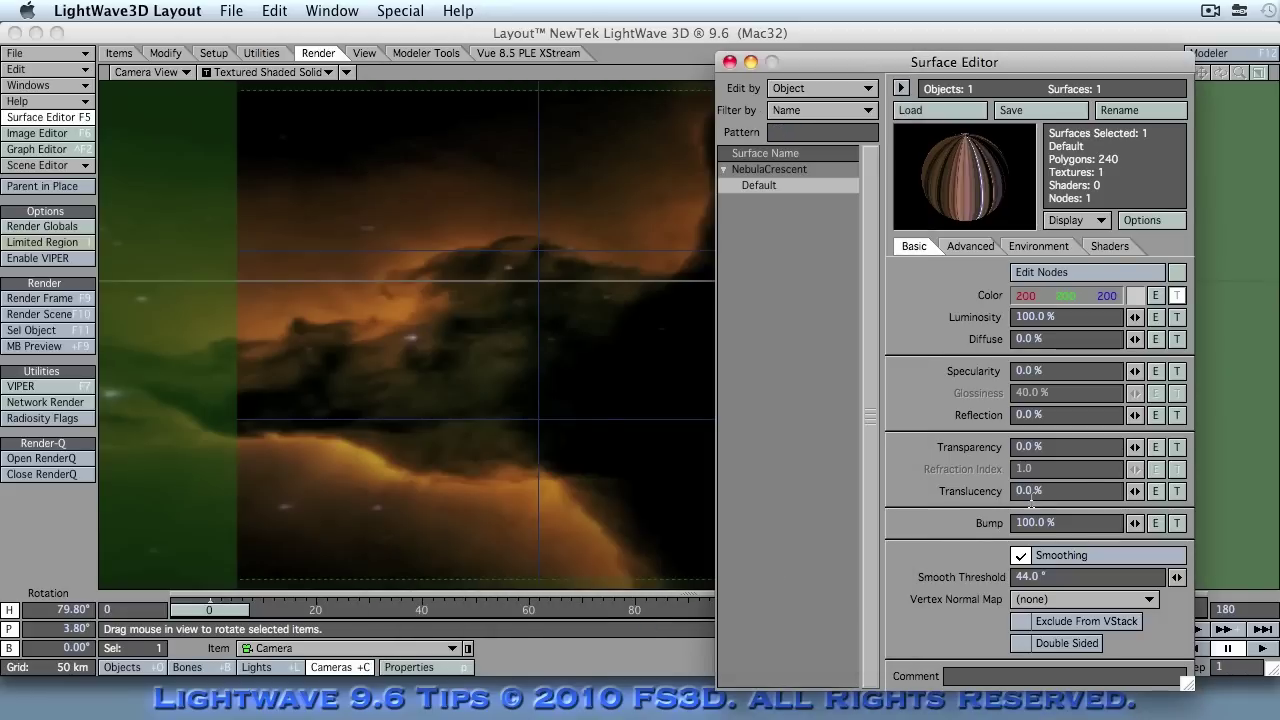
# Step: Paste it into Transparency with Replace All Layers and switch its image to the _Trans nebula map
pyautogui.click(1176, 447)
pyautogui.click(530, 117)
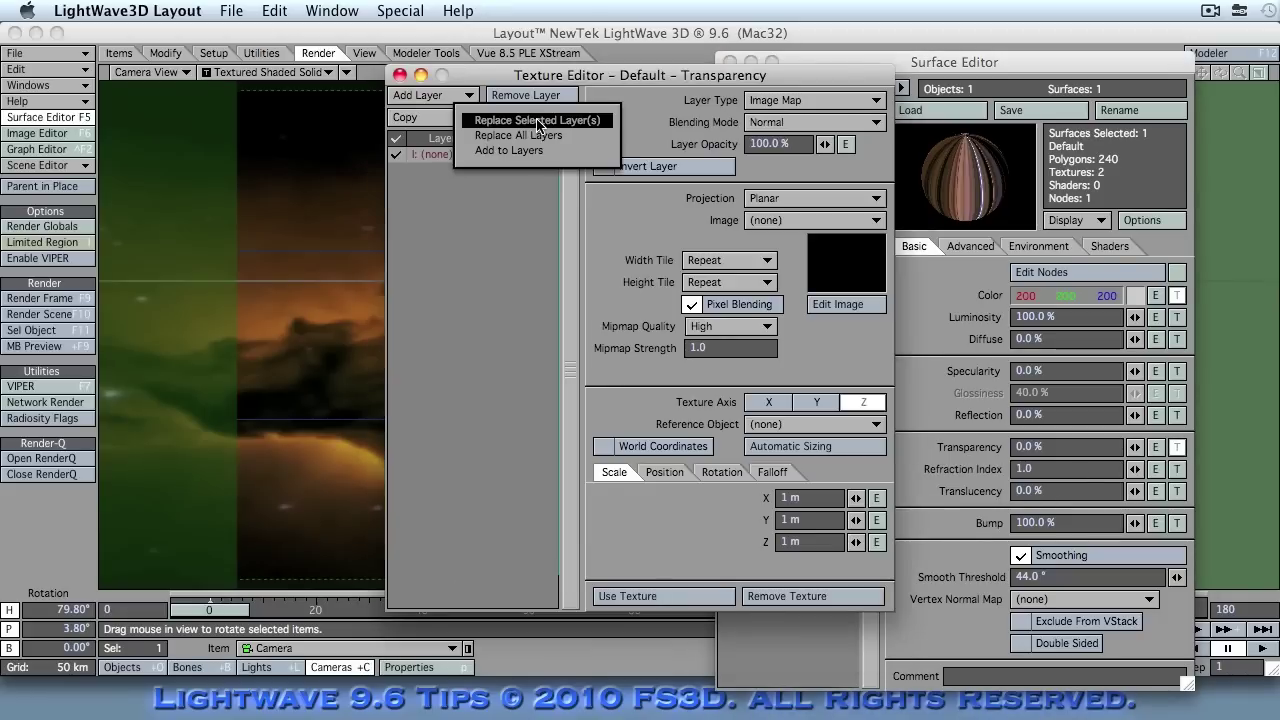
pyautogui.click(530, 131)
pyautogui.click(767, 244)
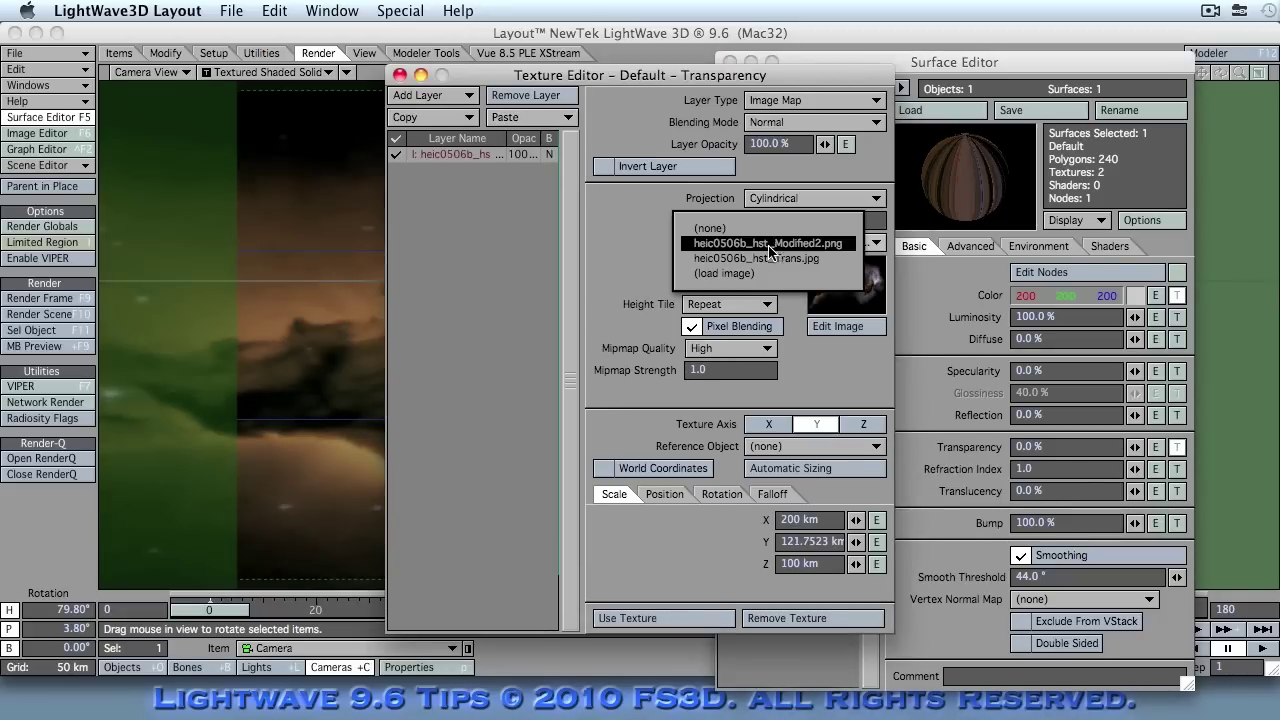
pyautogui.click(767, 258)
pyautogui.click(657, 615)
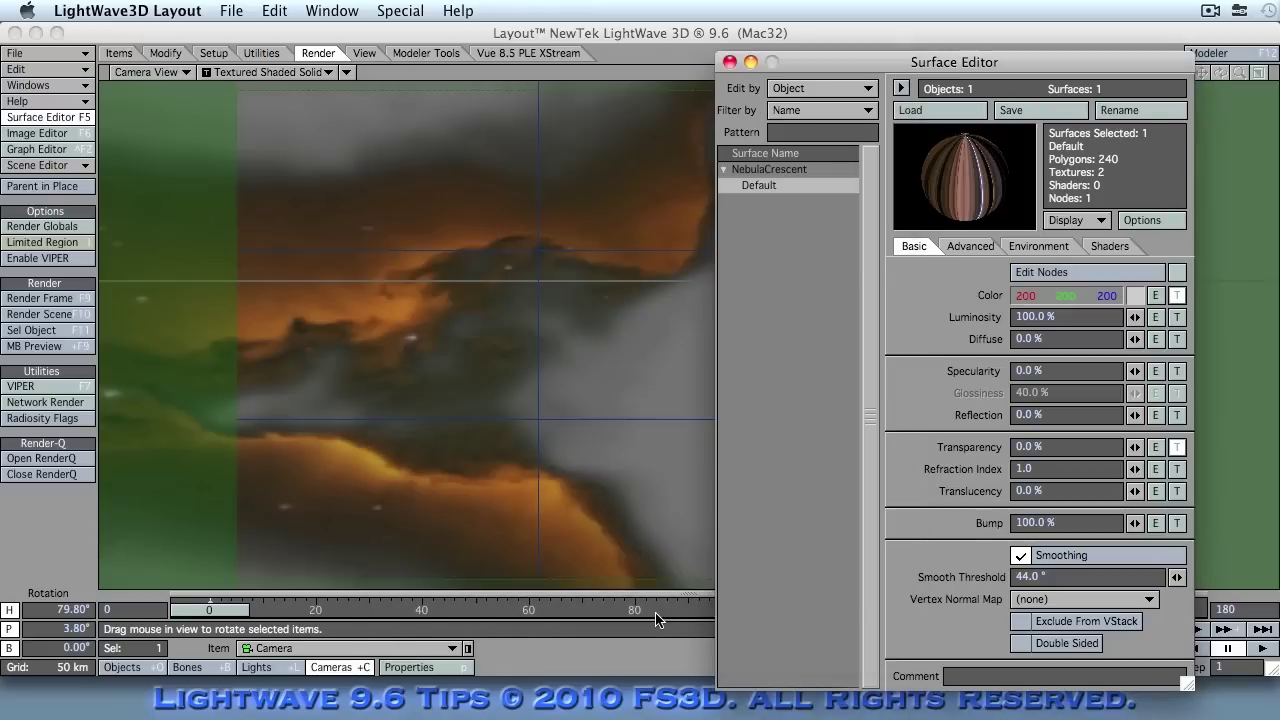
# Step: Render frame 0 and check that stars show through the nebula's transparent areas
pyautogui.press('F9')
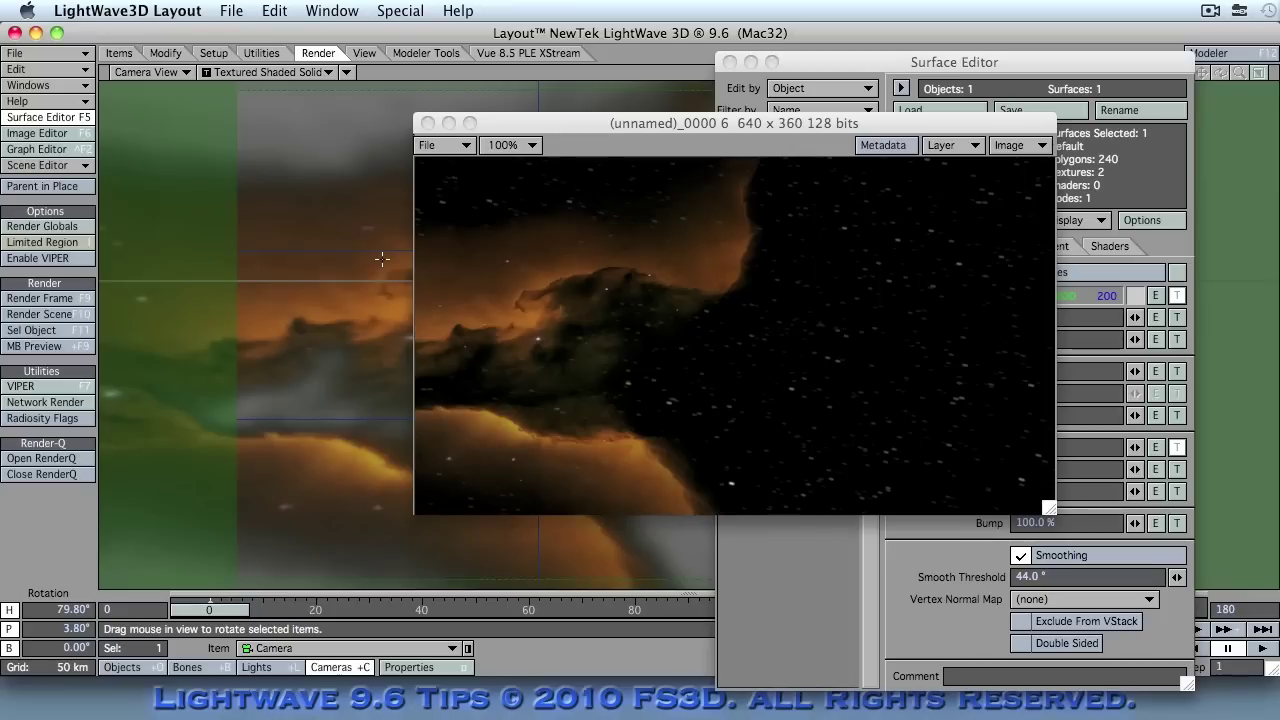
pyautogui.moveTo(598, 121); pyautogui.dragTo(499, 128)
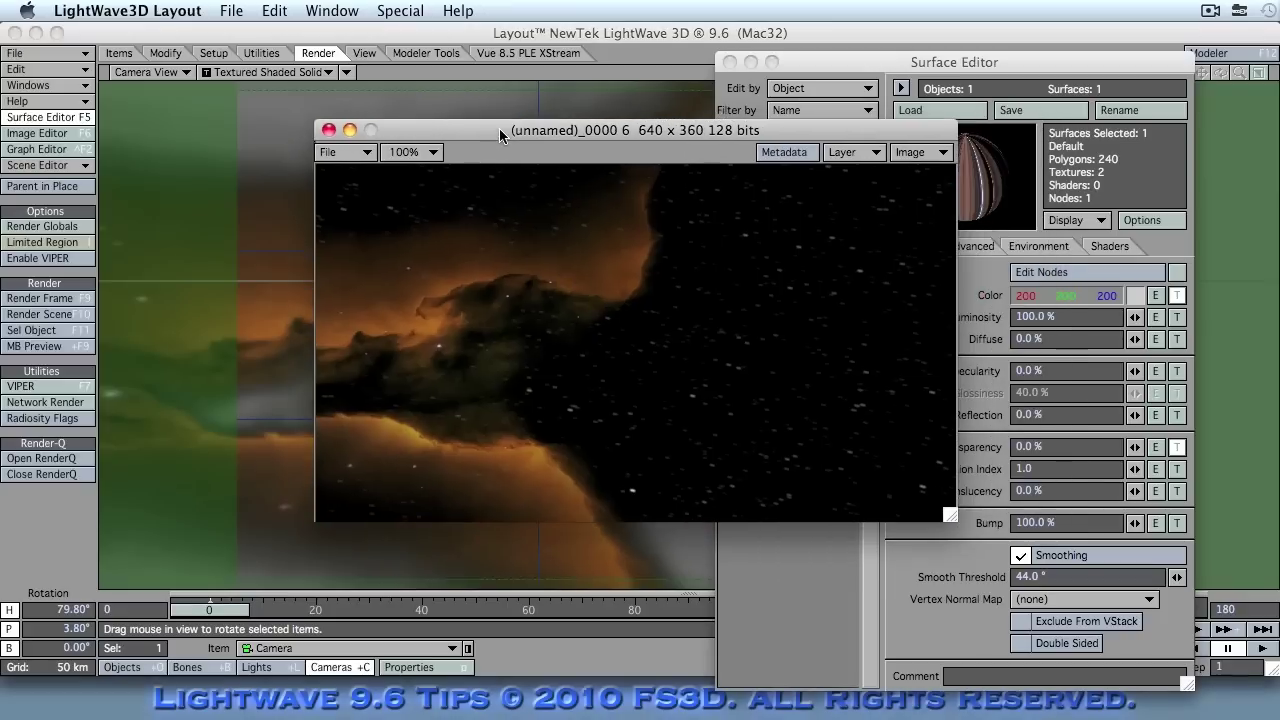